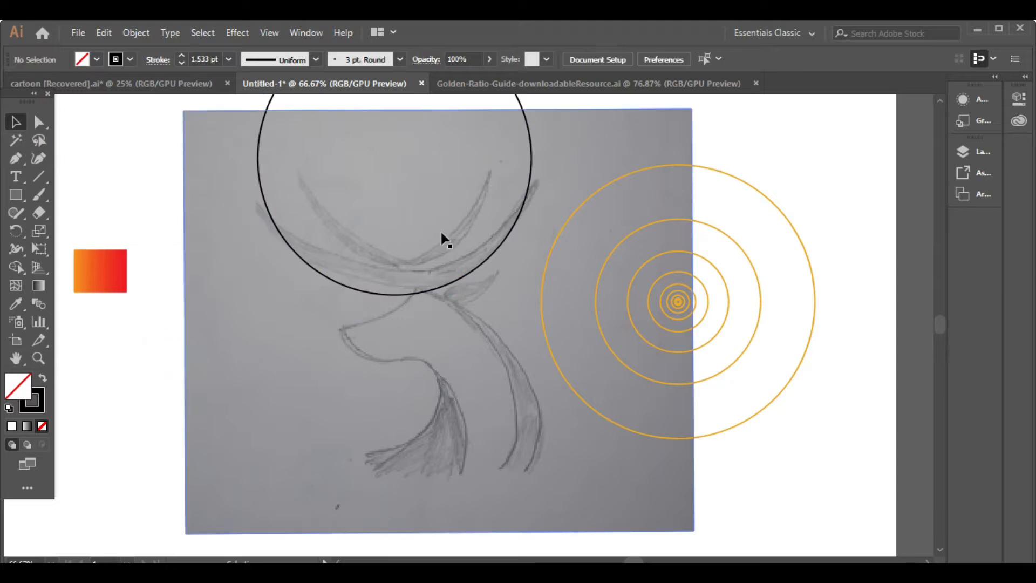
Select the deer sketch image through its layer entry, scale it down slightly and reposition it beneath the large black circle
{"action": "left_click", "coordinate": [969, 152]}
{"action": "scroll", "coordinate": [809, 259], "scroll_direction": "down", "scroll_amount": 3}
{"action": "left_click", "coordinate": [650, 112]}
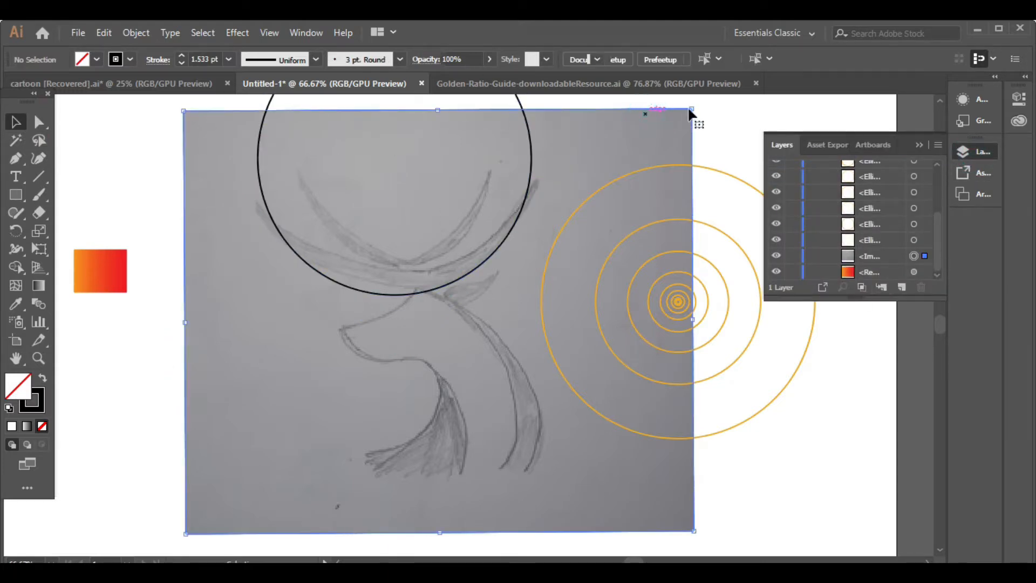
{"action": "left_click_drag", "start_coordinate": [692, 108], "coordinate": [659, 161]}
{"action": "left_click_drag", "start_coordinate": [541, 510], "coordinate": [550, 488]}
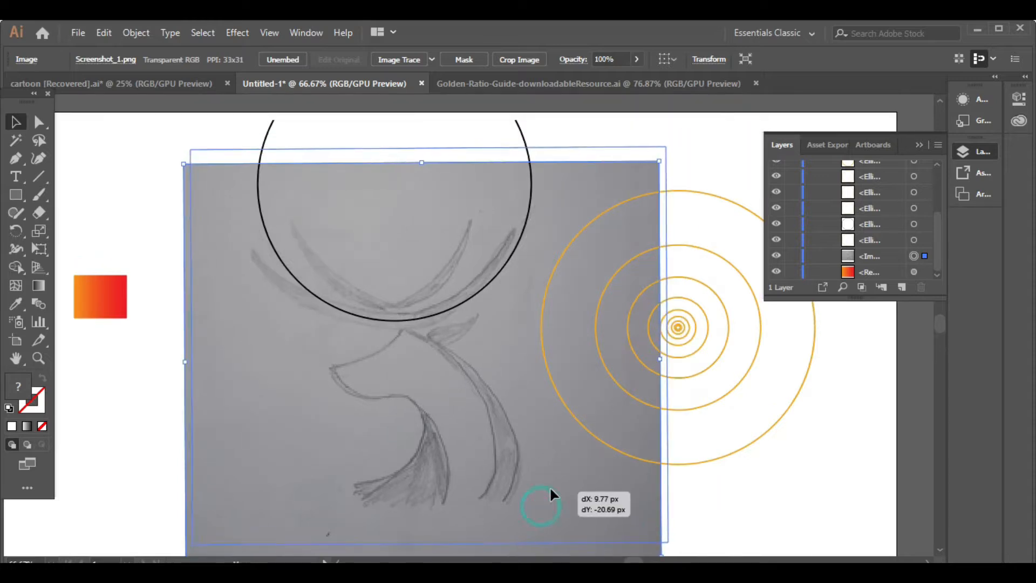
{"action": "scroll", "coordinate": [737, 481], "scroll_direction": "down", "scroll_amount": 1}
{"action": "left_click", "coordinate": [919, 144]}
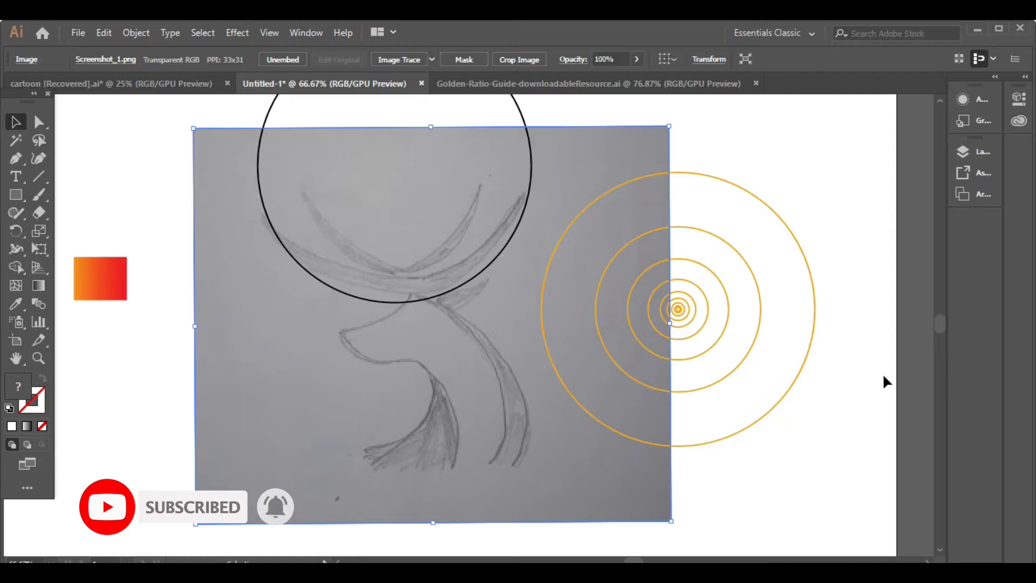
Duplicate the large black circle in front and move the copy slightly upward to frame the outer antler crescent
{"action": "left_click", "coordinate": [500, 253]}
{"action": "left_click", "coordinate": [103, 32]}
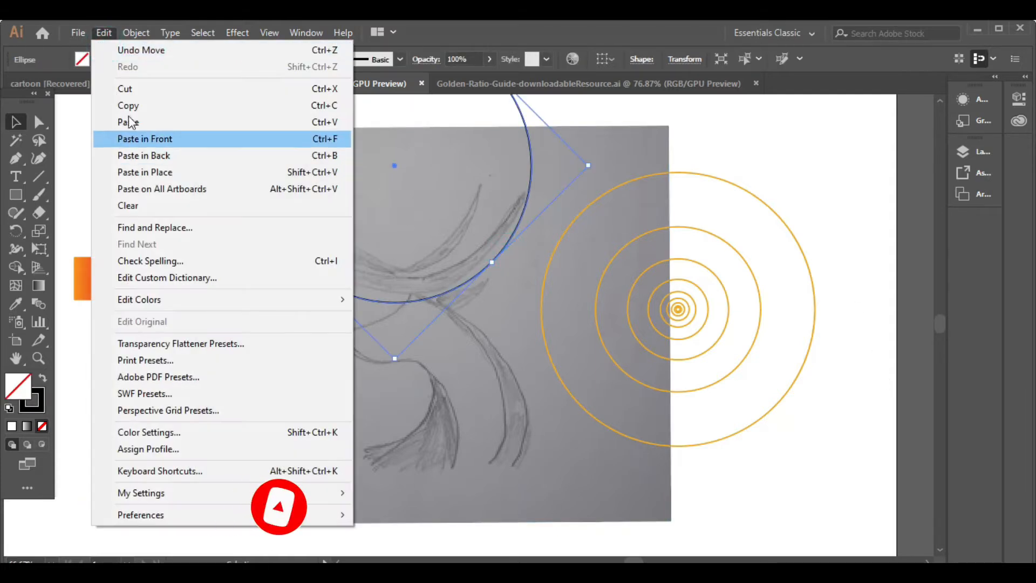
{"action": "left_click", "coordinate": [128, 105]}
{"action": "left_click", "coordinate": [104, 32]}
{"action": "left_click", "coordinate": [127, 143]}
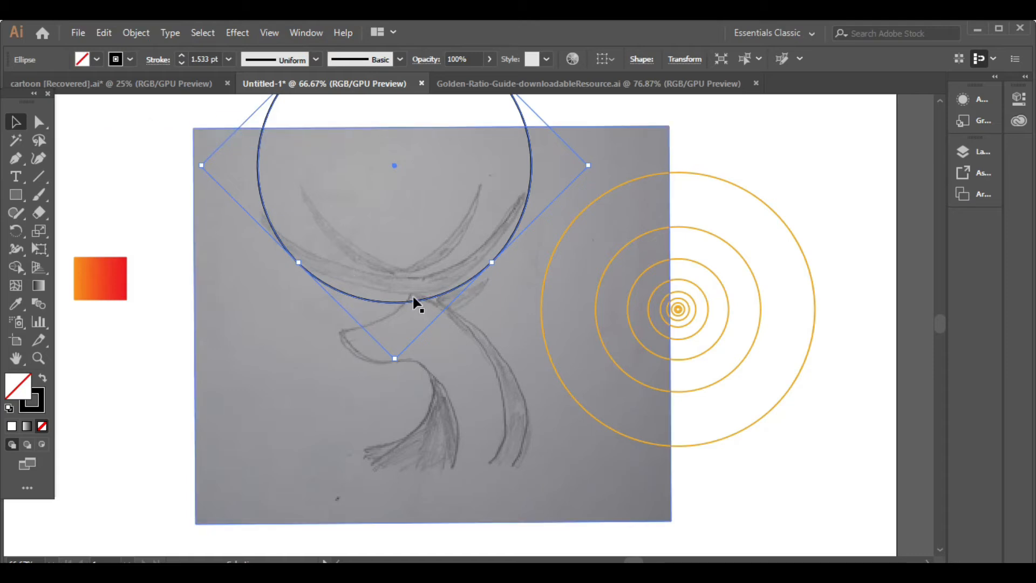
{"action": "mouse_move", "coordinate": [416, 302]}
{"action": "left_mouse_down"}
{"action": "mouse_move", "coordinate": [411, 282]}
{"action": "mouse_move", "coordinate": [426, 285]}
{"action": "left_mouse_up"}
{"action": "left_click", "coordinate": [706, 486]}
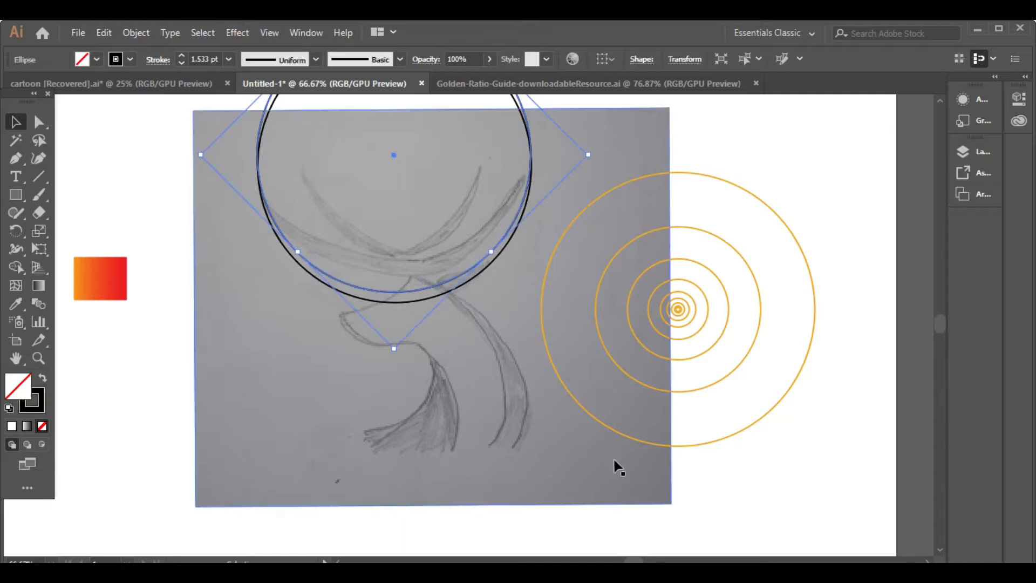
{"action": "left_click", "coordinate": [739, 513]}
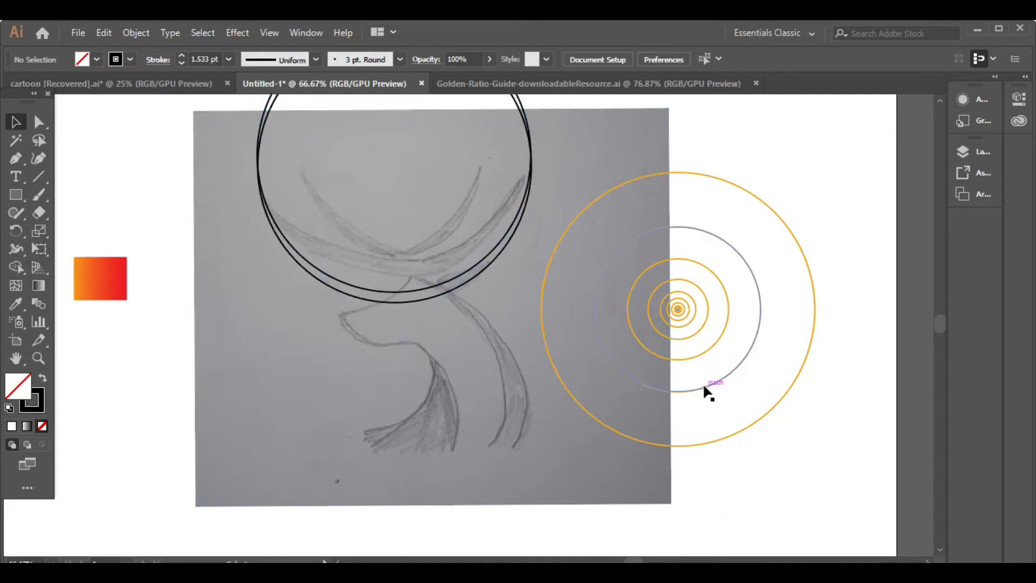
Place a copy of the second-largest guide circle over the inner antlers and set its stroke to black
{"action": "mouse_move", "coordinate": [705, 393]}
{"action": "left_mouse_down"}
{"action": "mouse_move", "coordinate": [462, 261]}
{"action": "mouse_move", "coordinate": [425, 280]}
{"action": "mouse_move", "coordinate": [430, 291]}
{"action": "left_mouse_up"}
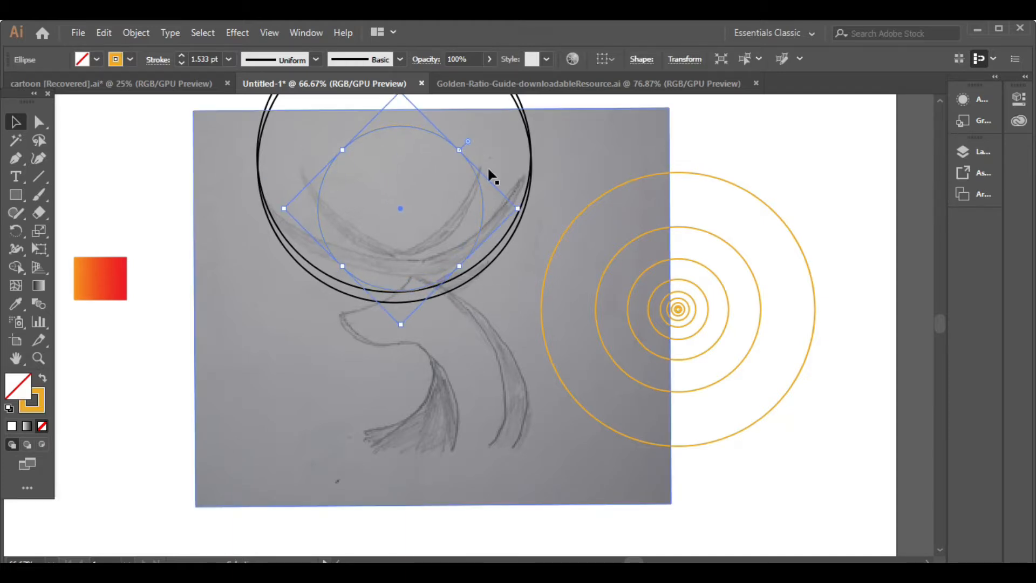
{"action": "left_click", "coordinate": [564, 155]}
{"action": "scroll", "coordinate": [482, 237], "scroll_direction": "up", "scroll_amount": 1}
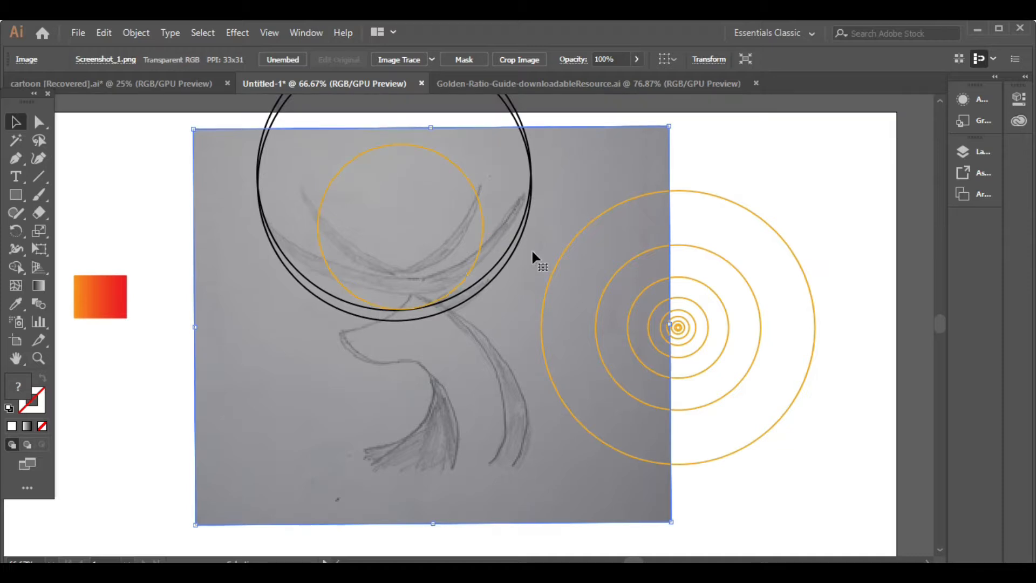
{"action": "left_click", "coordinate": [481, 228]}
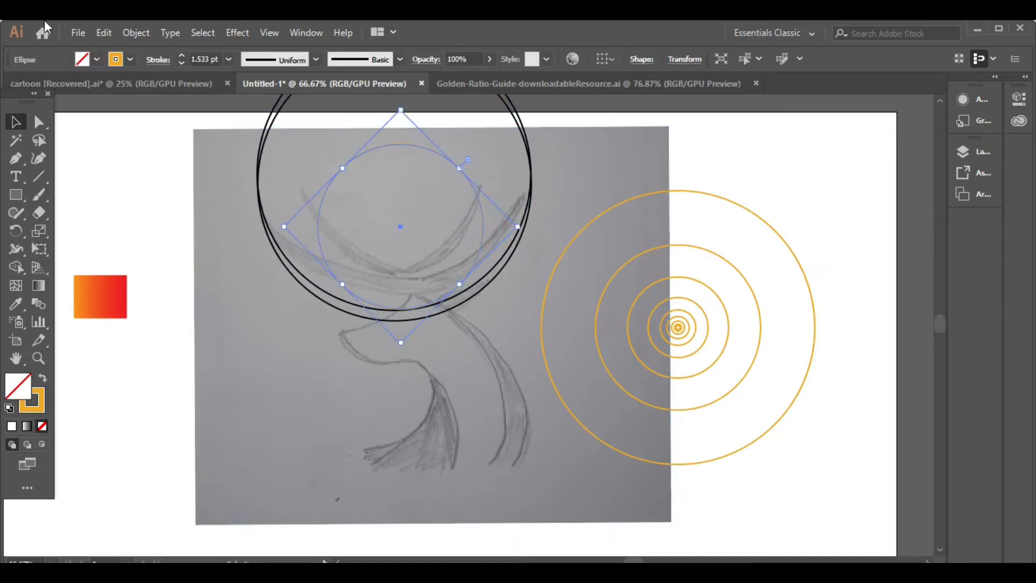
{"action": "left_click", "coordinate": [130, 59]}
{"action": "left_click", "coordinate": [46, 84]}
{"action": "left_click", "coordinate": [496, 455]}
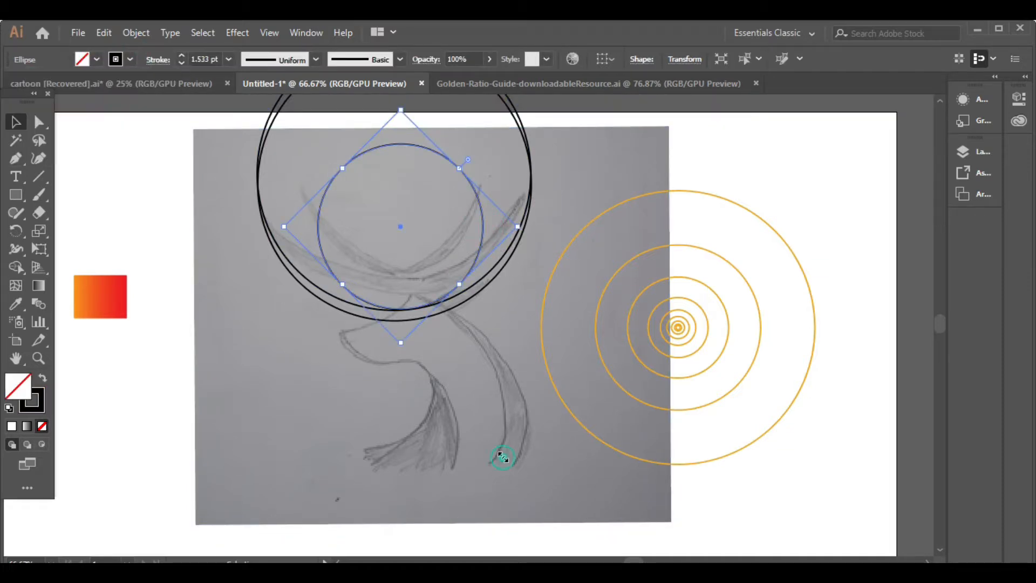
{"action": "left_click", "coordinate": [755, 172]}
Duplicate the inner antler circle in front, offset one circle about 18 px upward and shift the lower one slightly right
{"action": "left_click", "coordinate": [480, 263]}
{"action": "left_click", "coordinate": [103, 32]}
{"action": "left_click", "coordinate": [121, 106]}
{"action": "left_click", "coordinate": [103, 33]}
{"action": "left_click", "coordinate": [145, 171]}
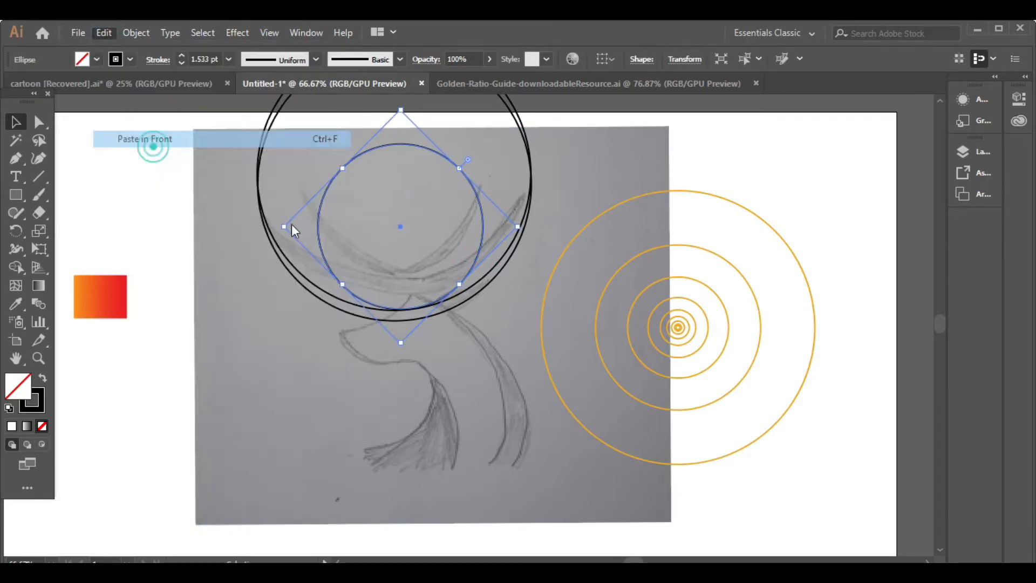
{"action": "left_click", "coordinate": [429, 340]}
{"action": "left_click_drag", "start_coordinate": [453, 293], "coordinate": [451, 285]}
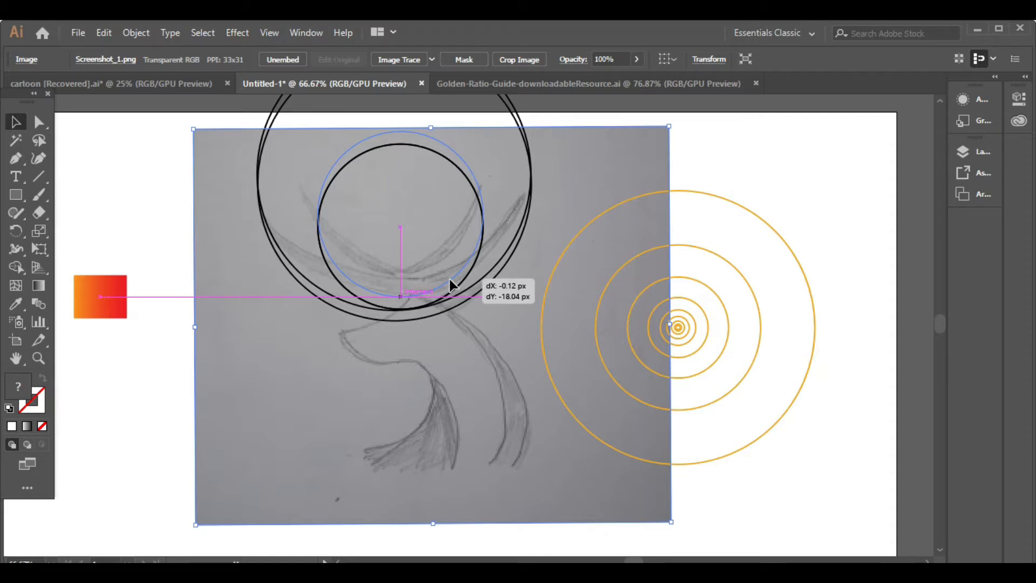
{"action": "left_click_drag", "start_coordinate": [451, 285], "coordinate": [451, 283]}
{"action": "left_click", "coordinate": [570, 367]}
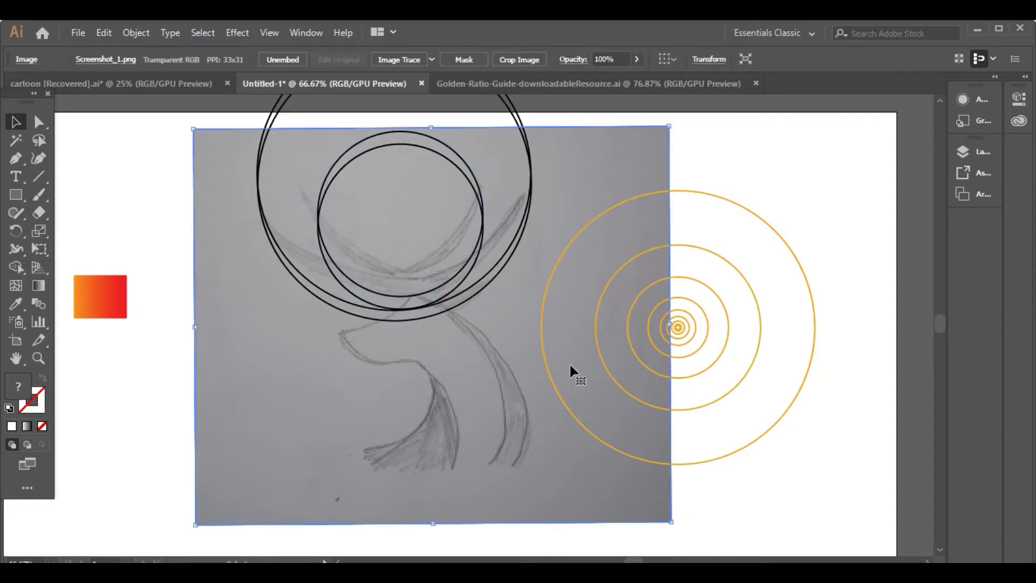
{"action": "left_click", "coordinate": [453, 294]}
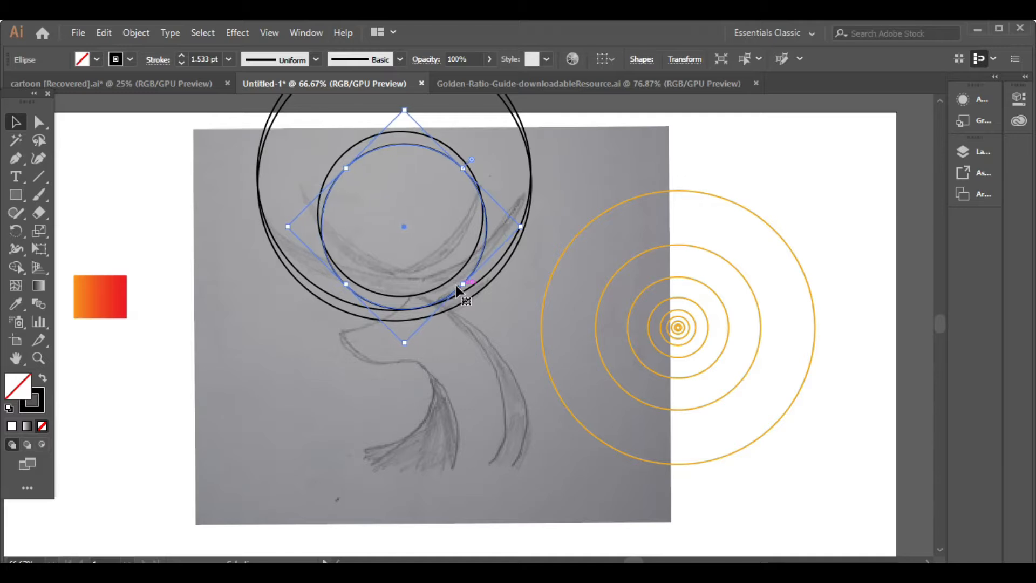
{"action": "left_click", "coordinate": [538, 487]}
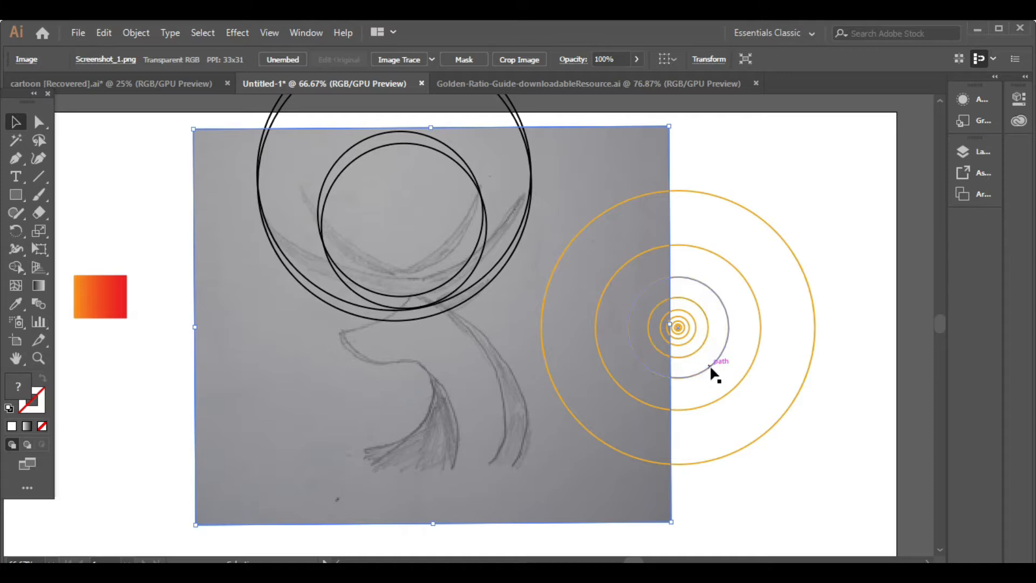
Place a copy of the third-largest guide circle along the deer's lower jaw and set its stroke to black
{"action": "mouse_move", "coordinate": [711, 369]}
{"action": "left_mouse_down"}
{"action": "mouse_move", "coordinate": [419, 352]}
{"action": "mouse_move", "coordinate": [421, 363]}
{"action": "mouse_move", "coordinate": [419, 354]}
{"action": "left_mouse_up"}
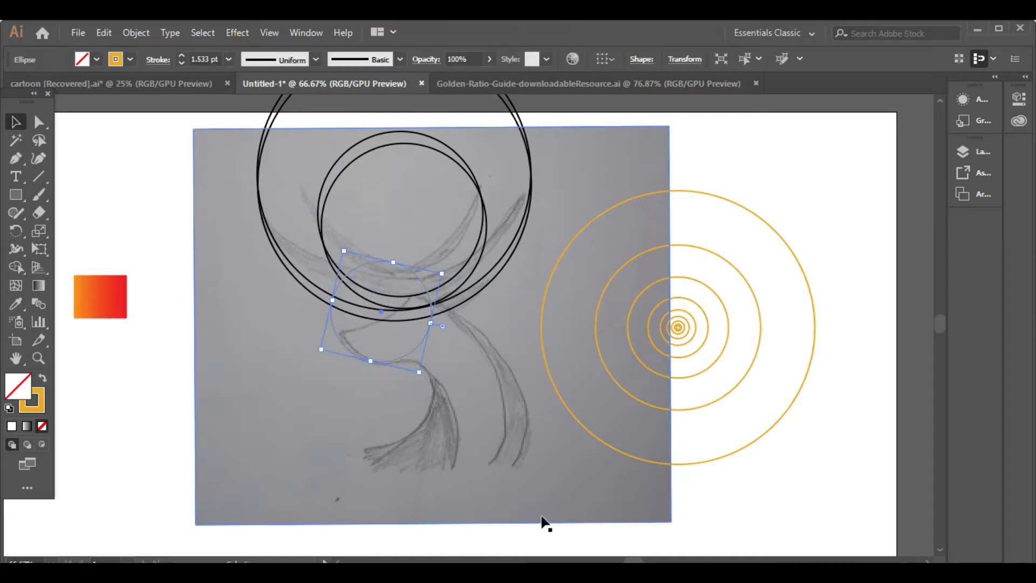
{"action": "left_click", "coordinate": [130, 59]}
{"action": "left_click", "coordinate": [44, 94]}
{"action": "left_click", "coordinate": [144, 241]}
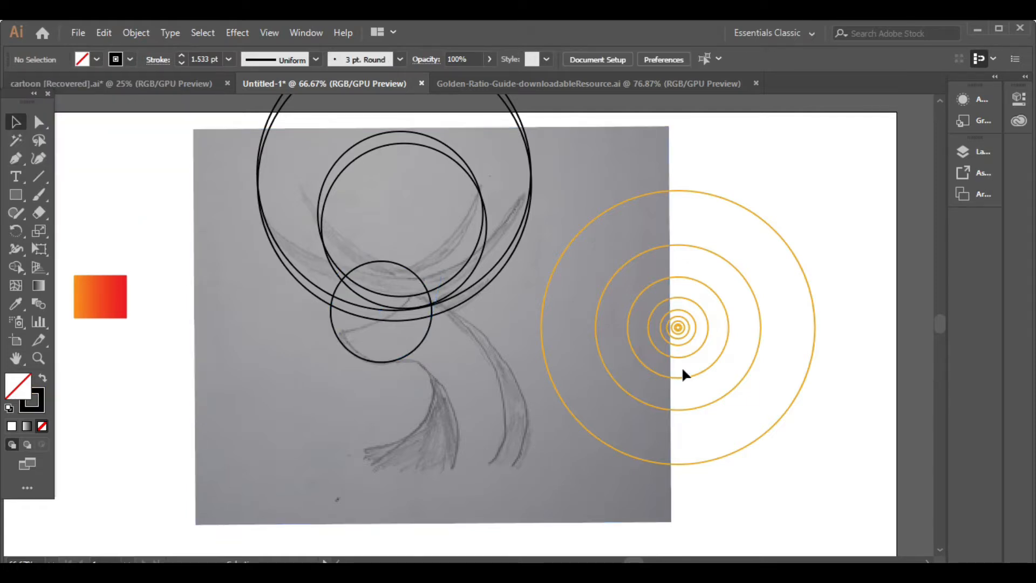
Fit a copy of the fourth-largest guide circle to the throat curve and give it a black stroke
{"action": "mouse_move", "coordinate": [696, 361]}
{"action": "left_mouse_down"}
{"action": "mouse_move", "coordinate": [688, 353]}
{"action": "mouse_move", "coordinate": [415, 413]}
{"action": "left_mouse_up"}
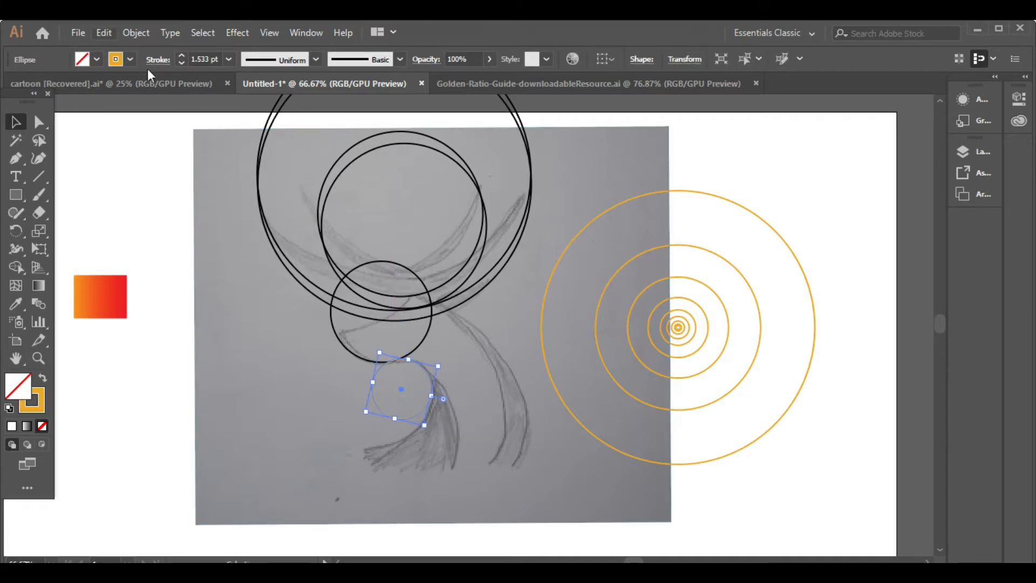
{"action": "left_click", "coordinate": [131, 59]}
{"action": "left_click", "coordinate": [43, 85]}
{"action": "left_click", "coordinate": [97, 217]}
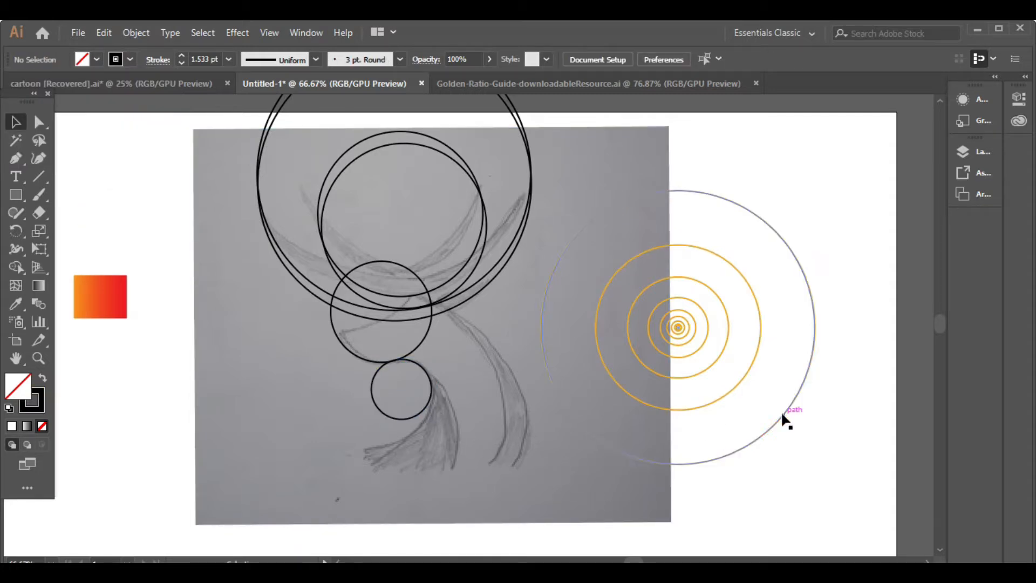
Place a black-stroked copy of the largest guide circle along the neck's outer edge and duplicate it along the inner edge
{"action": "mouse_move", "coordinate": [782, 415]}
{"action": "left_mouse_down"}
{"action": "mouse_move", "coordinate": [481, 530]}
{"action": "mouse_move", "coordinate": [497, 519]}
{"action": "left_mouse_up"}
{"action": "left_click", "coordinate": [129, 59]}
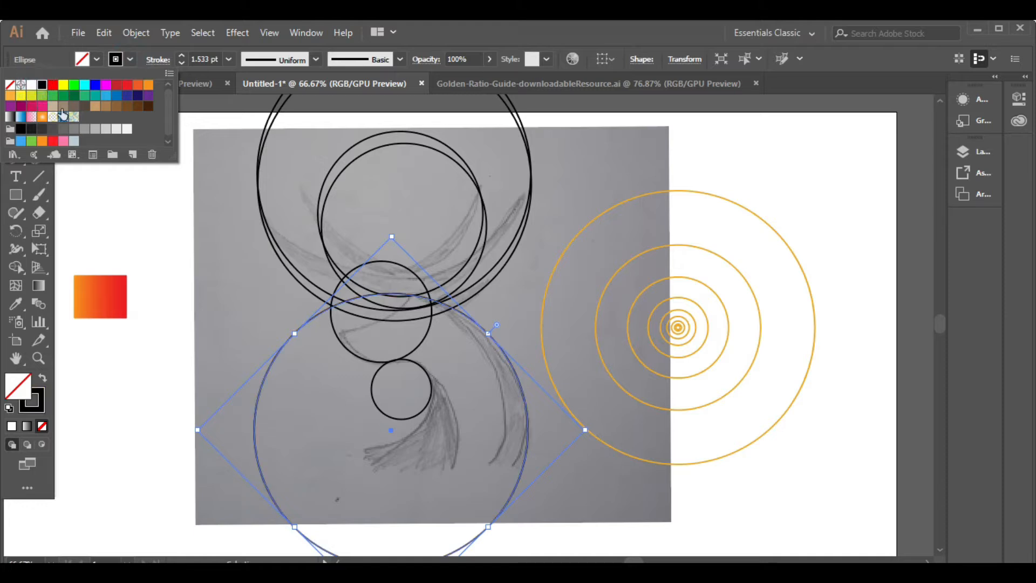
{"action": "left_click", "coordinate": [138, 220]}
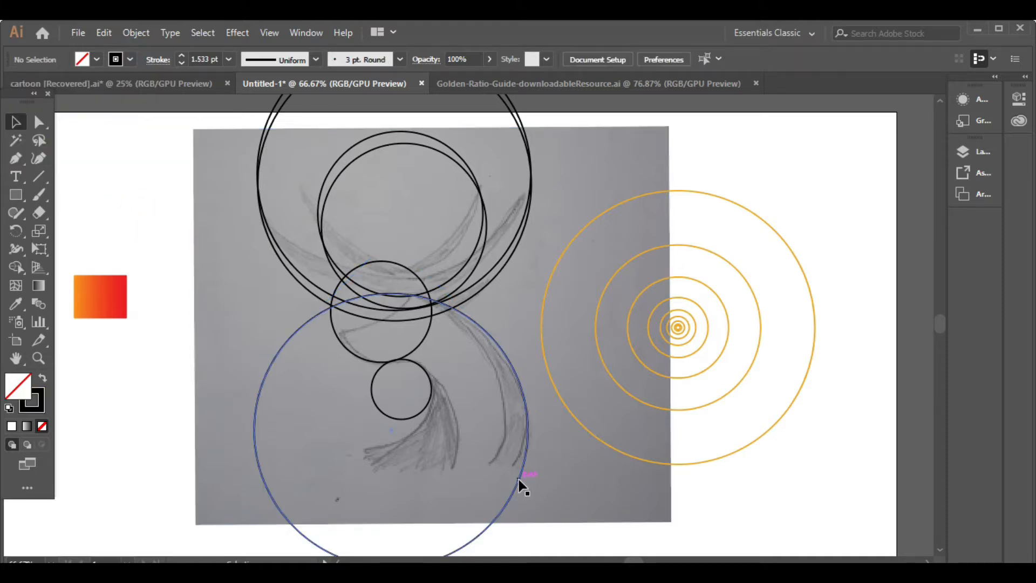
{"action": "left_click_drag", "start_coordinate": [519, 478], "coordinate": [497, 474]}
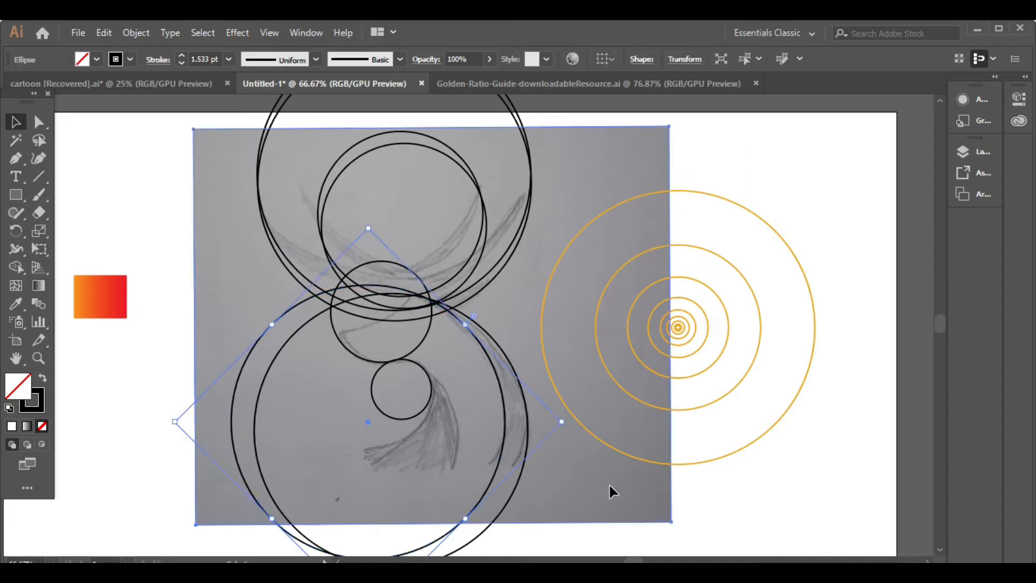
{"action": "left_click", "coordinate": [610, 488]}
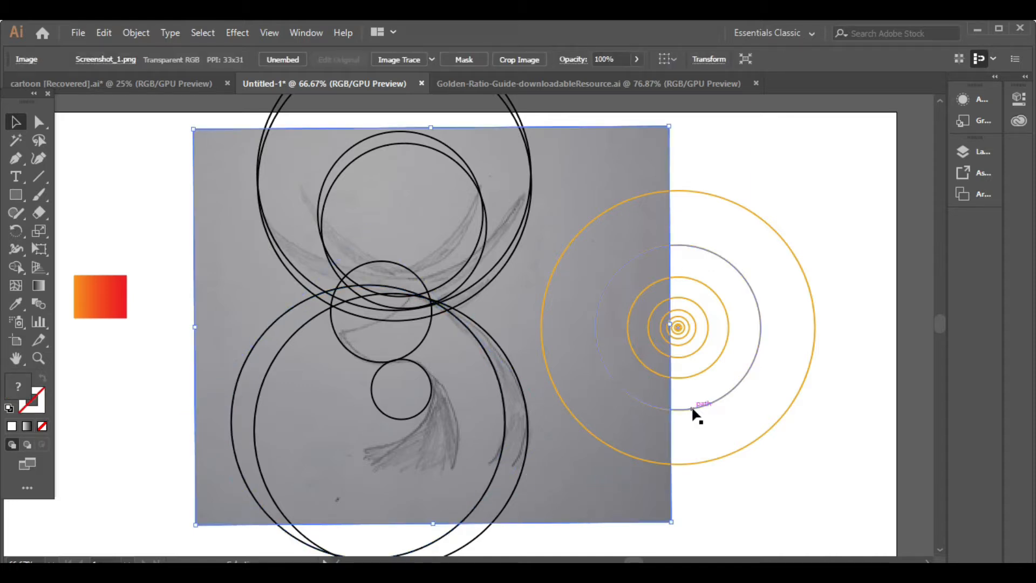
{"action": "left_click", "coordinate": [791, 475]}
Align a copy of the second-largest guide circle with the chest fur's right edge and set its stroke to black
{"action": "left_click_drag", "start_coordinate": [712, 407], "coordinate": [413, 516]}
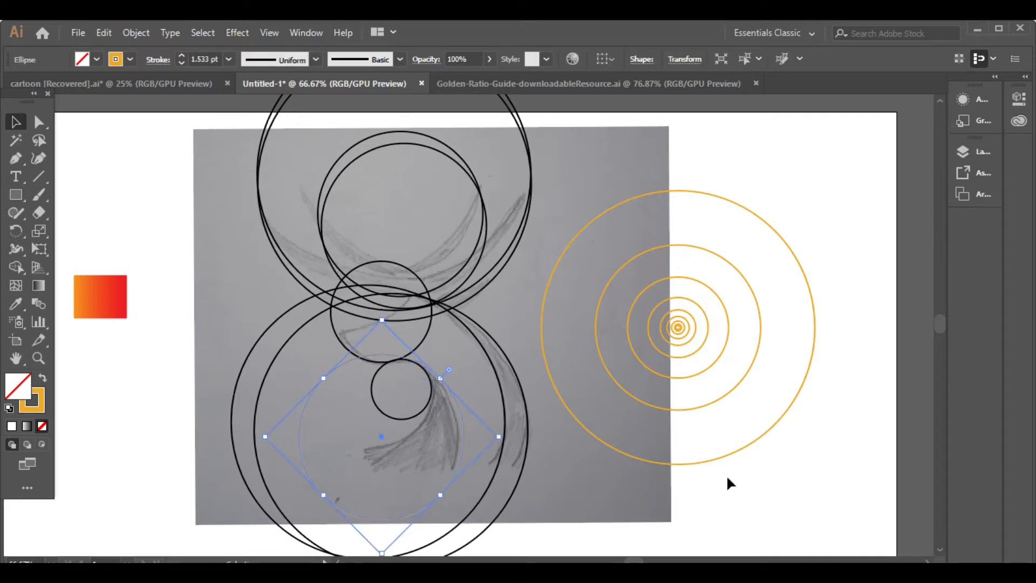
{"action": "left_click", "coordinate": [130, 60]}
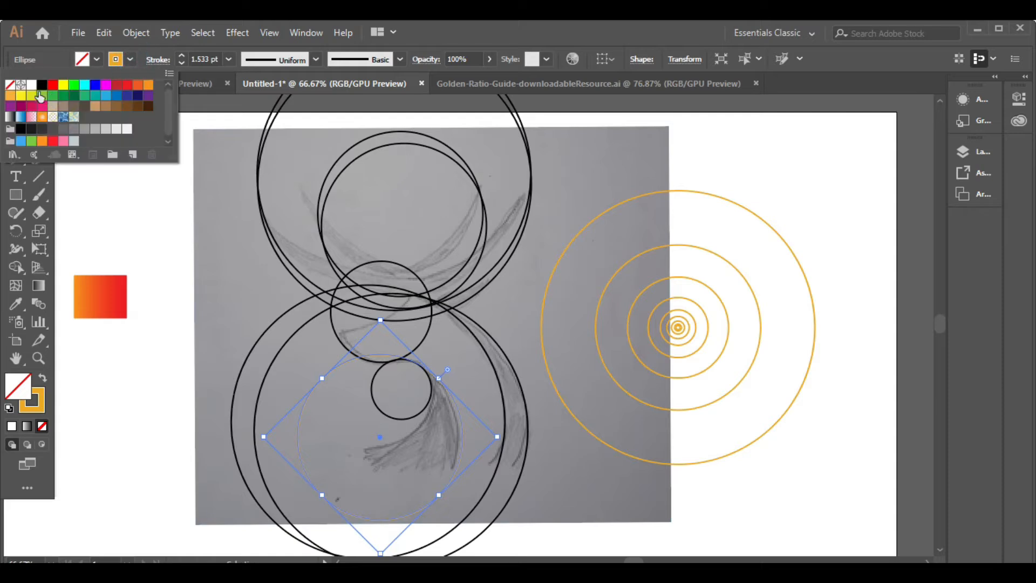
{"action": "left_click", "coordinate": [42, 87]}
{"action": "left_click", "coordinate": [650, 504]}
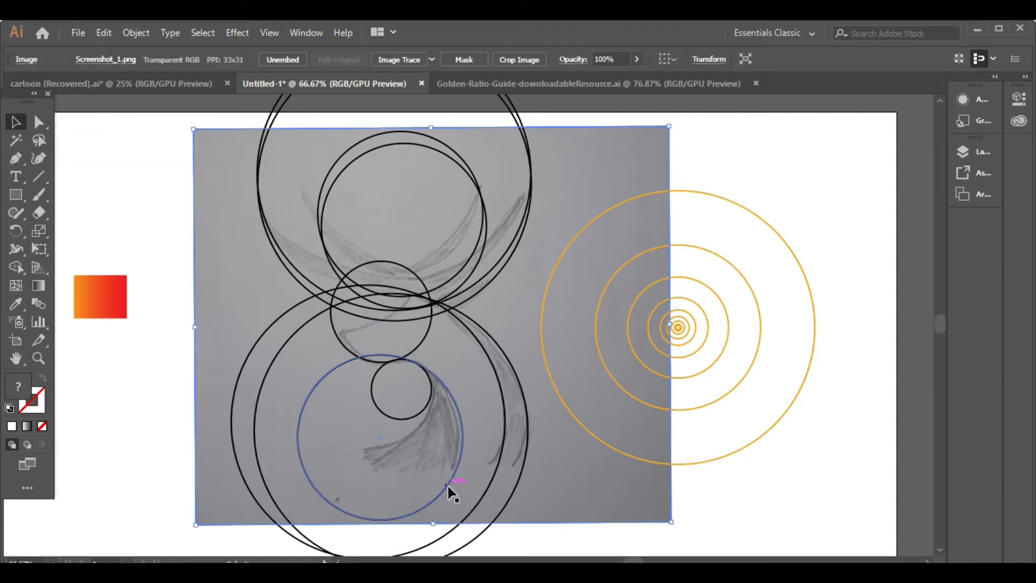
Duplicate the chest circle up and to the left so it follows the chest fur's front curve, nudging it slightly left
{"action": "left_click_drag", "start_coordinate": [448, 486], "coordinate": [419, 432]}
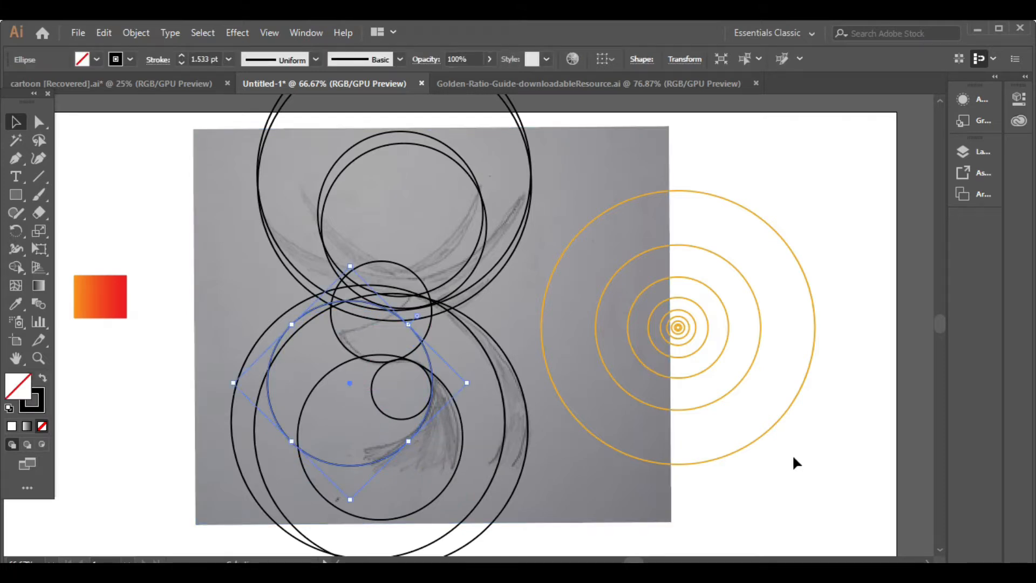
{"action": "key", "text": "Left"}
{"action": "left_click", "coordinate": [770, 463]}
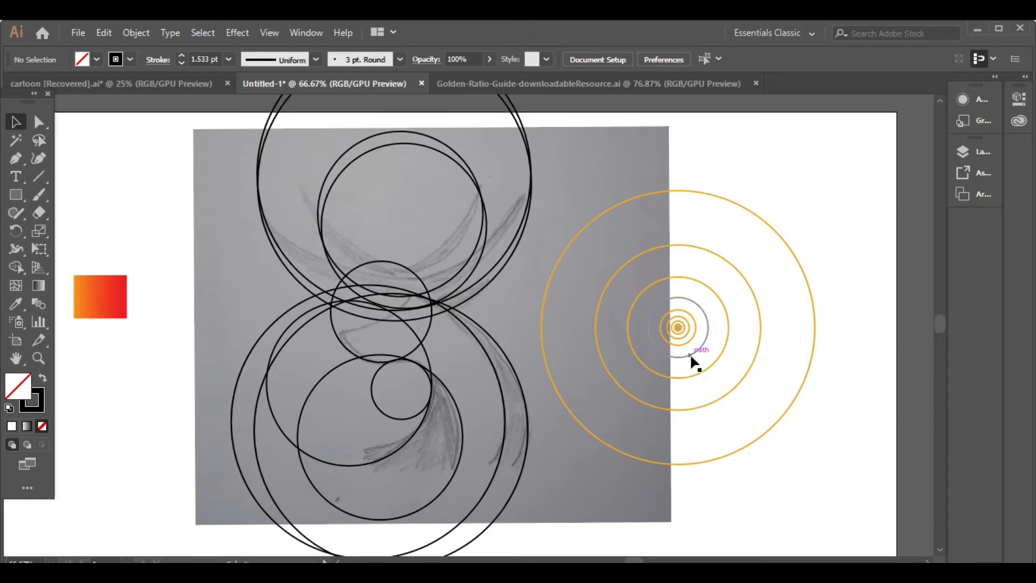
Discard a trial guide circle placed at the ear and place a copy of the second-largest guide circle along the deer's forehead
{"action": "mouse_move", "coordinate": [695, 362]}
{"action": "left_mouse_down"}
{"action": "mouse_move", "coordinate": [478, 342]}
{"action": "mouse_move", "coordinate": [487, 351]}
{"action": "left_mouse_up"}
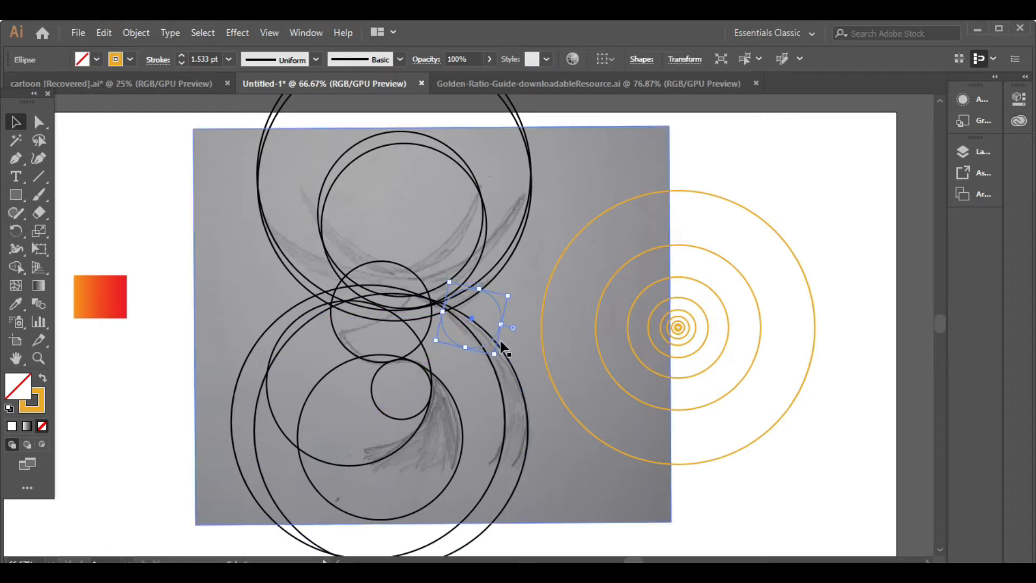
{"action": "key", "text": "Delete"}
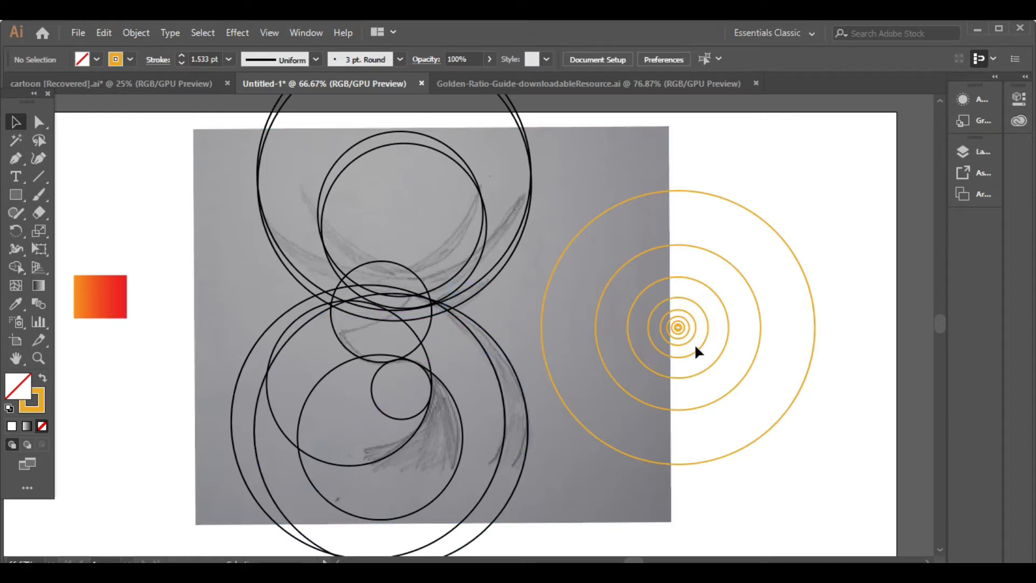
{"action": "left_click_drag", "start_coordinate": [730, 388], "coordinate": [396, 313]}
{"action": "left_click", "coordinate": [476, 398]}
Nudge the black jaw circle slightly right and up to fit the snout outline
{"action": "left_click", "coordinate": [432, 326]}
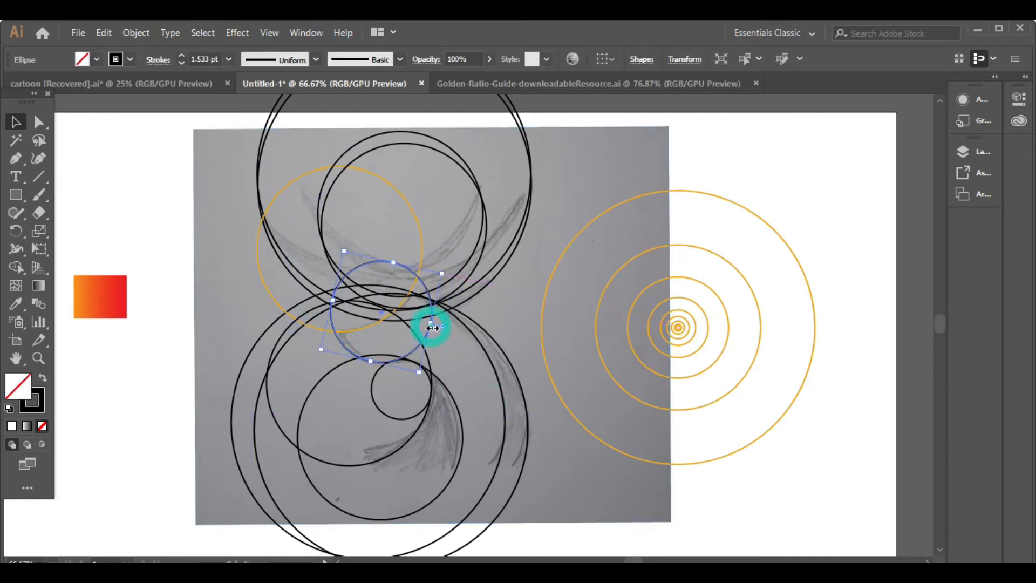
{"action": "key", "text": "Right"}
{"action": "key", "text": "Right"}
{"action": "key", "text": "Right"}
{"action": "key", "text": "Right"}
{"action": "key", "text": "Up"}
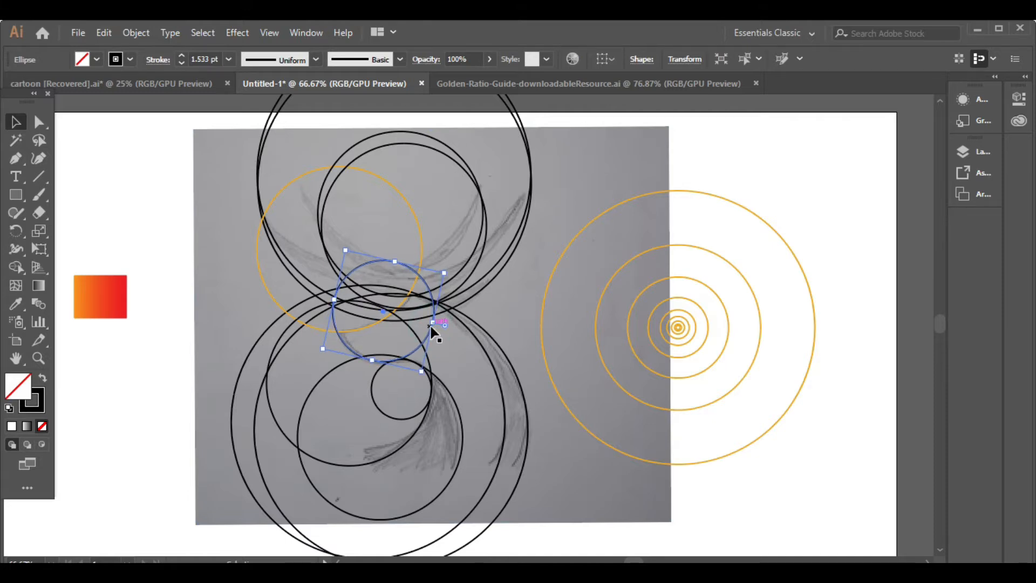
{"action": "key", "text": "Right"}
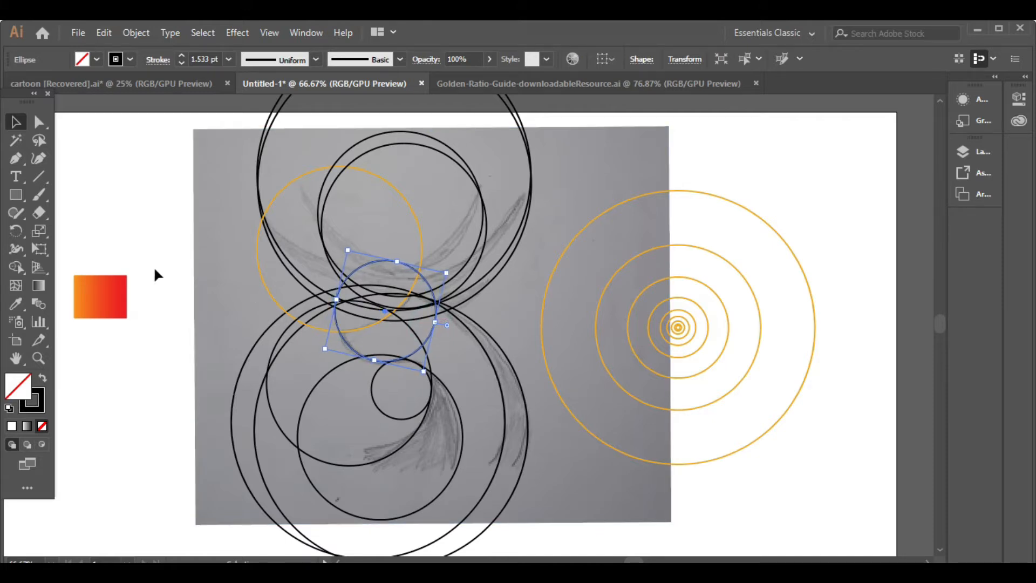
{"action": "left_click", "coordinate": [164, 312]}
Remove the stroke from the orange circle that crosses the deer's forehead and front antler
{"action": "left_click", "coordinate": [273, 301]}
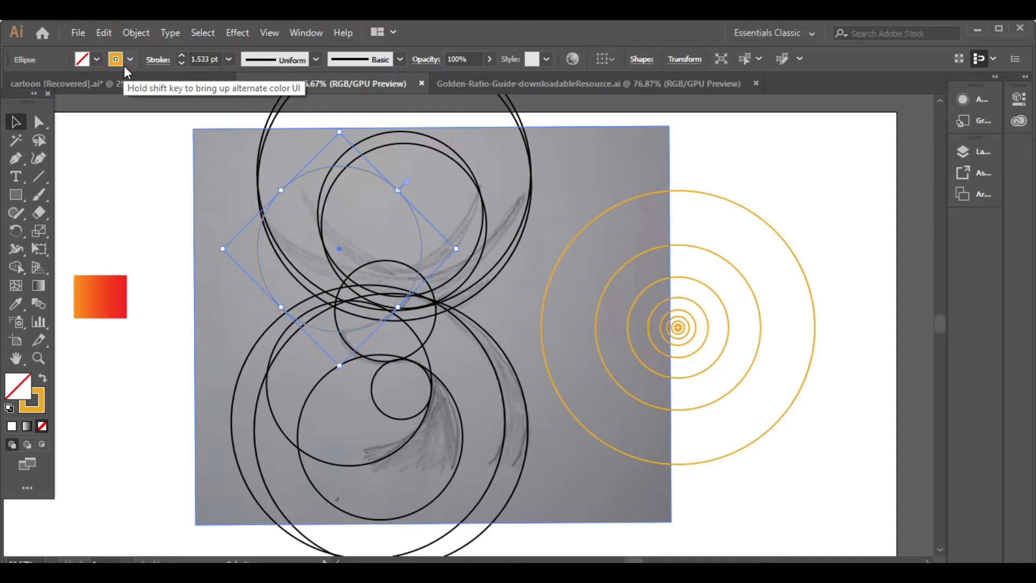
{"action": "left_click", "coordinate": [116, 59]}
{"action": "left_click", "coordinate": [9, 85]}
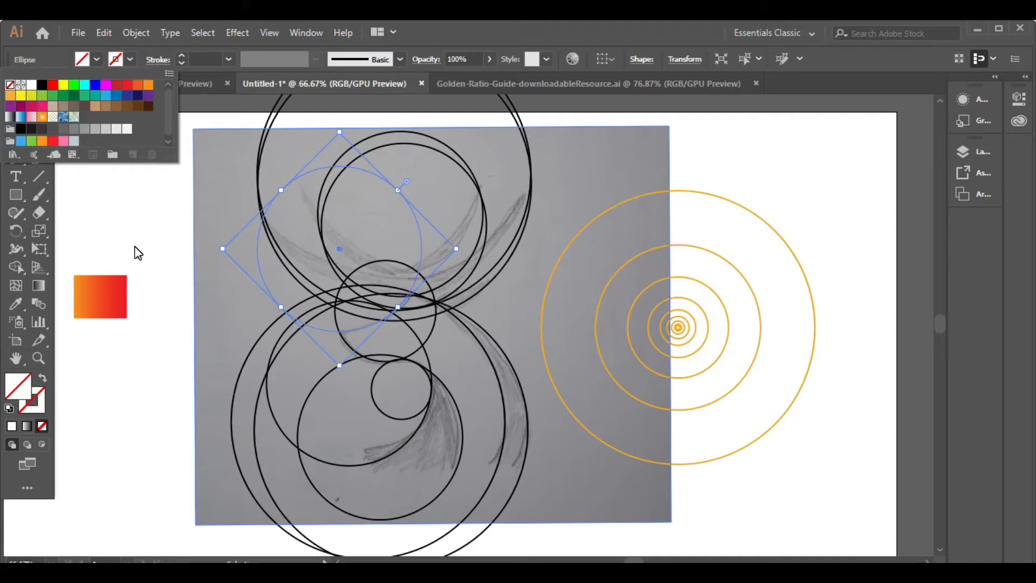
{"action": "left_click", "coordinate": [138, 253]}
Move the whole set of concentric golden-ratio guide circles further right, clear of the sketch
{"action": "left_click", "coordinate": [679, 162]}
{"action": "left_click", "coordinate": [702, 358]}
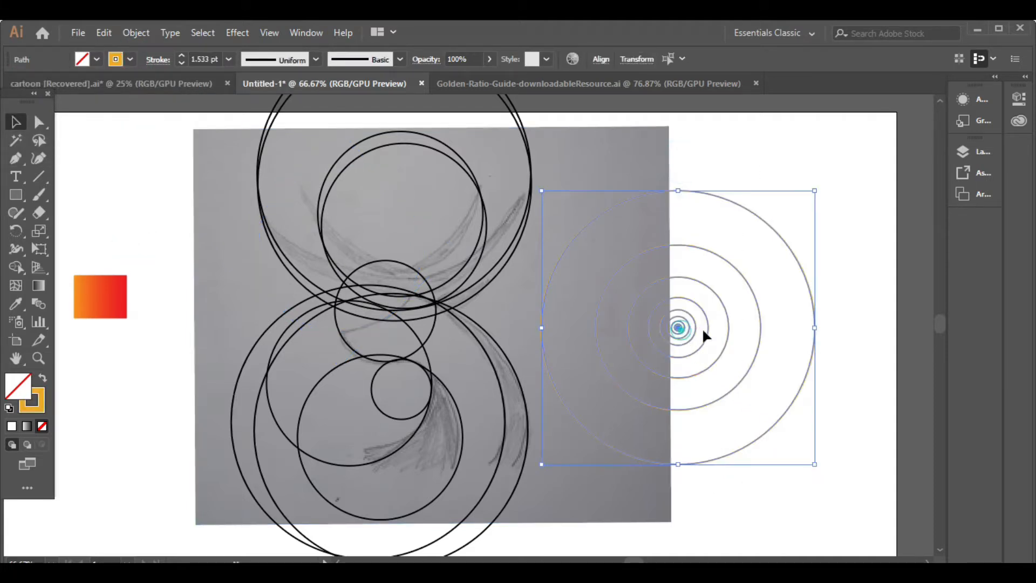
{"action": "left_click_drag", "start_coordinate": [705, 336], "coordinate": [803, 347]}
{"action": "left_click", "coordinate": [755, 513]}
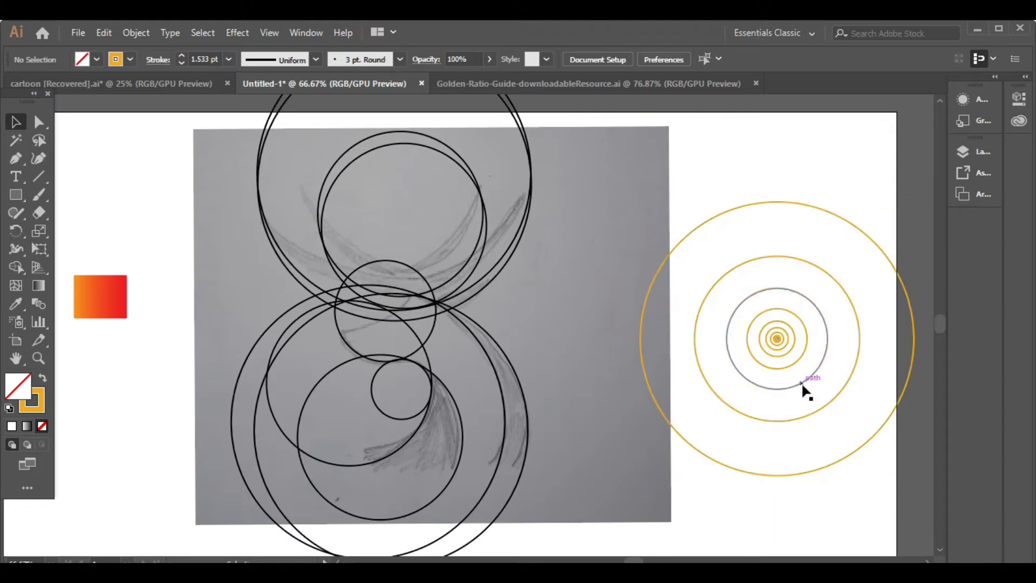
Place a copy of the third-largest guide circle below the ear and duplicate it up and to the left along the ear's lower edge
{"action": "mouse_move", "coordinate": [801, 387]}
{"action": "left_mouse_down"}
{"action": "mouse_move", "coordinate": [613, 399]}
{"action": "mouse_move", "coordinate": [500, 389]}
{"action": "mouse_move", "coordinate": [493, 377]}
{"action": "mouse_move", "coordinate": [500, 384]}
{"action": "left_mouse_up"}
{"action": "left_click", "coordinate": [597, 382]}
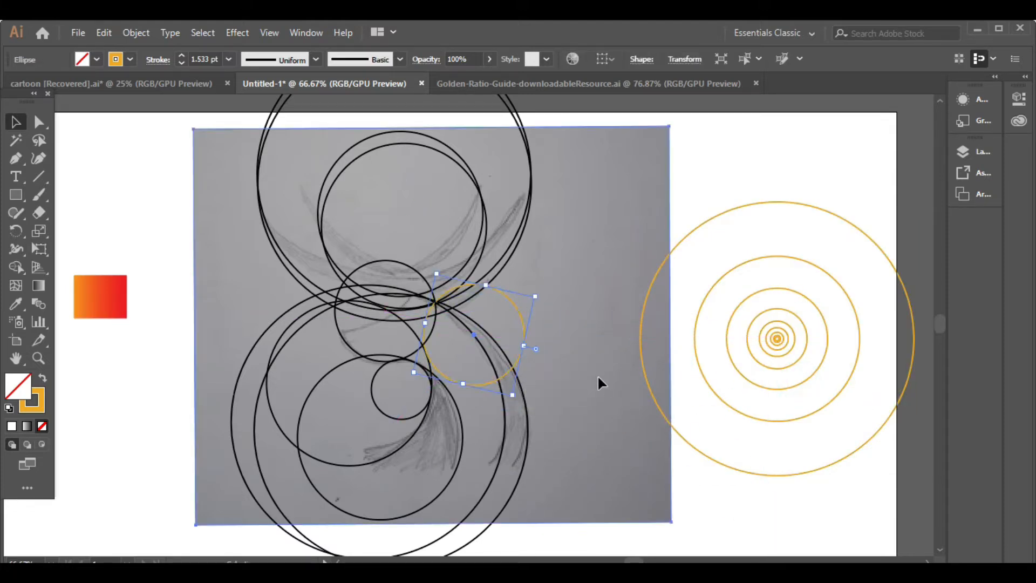
{"action": "left_click_drag", "start_coordinate": [526, 351], "coordinate": [508, 274]}
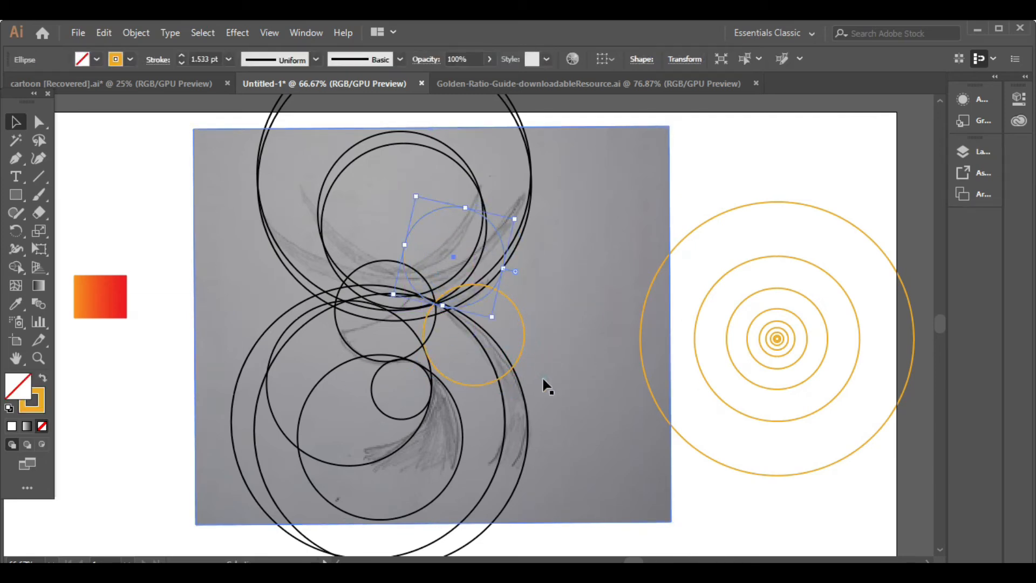
{"action": "left_click", "coordinate": [300, 253]}
{"action": "left_click_drag", "start_coordinate": [152, 135], "coordinate": [521, 409]}
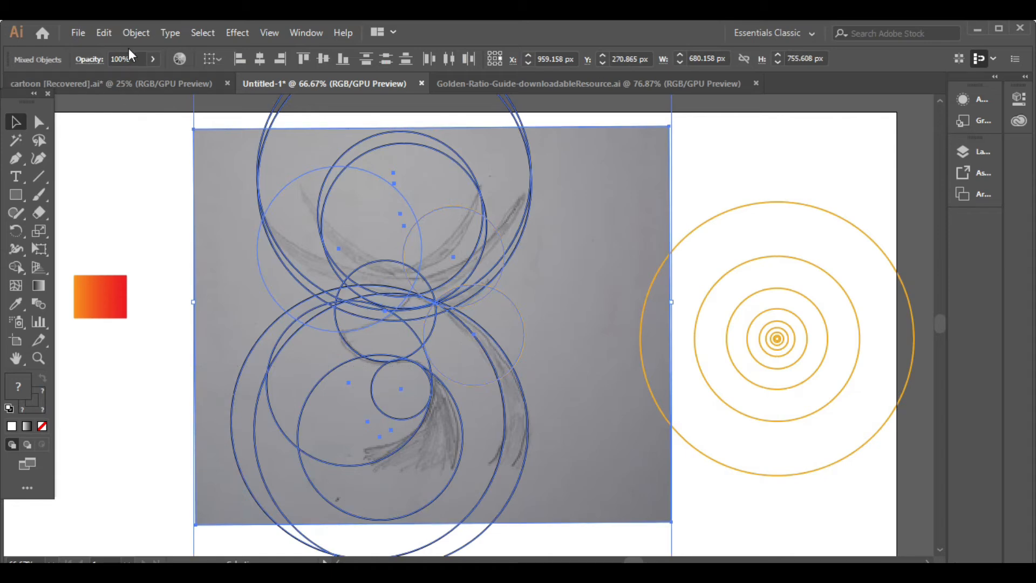
{"action": "left_click", "coordinate": [105, 170]}
{"action": "left_click_drag", "start_coordinate": [224, 104], "coordinate": [470, 402]}
{"action": "left_click", "coordinate": [158, 178]}
Lock the sketch image so that only the circles over it can be selected
{"action": "scroll", "coordinate": [162, 180], "scroll_direction": "down", "scroll_amount": 1}
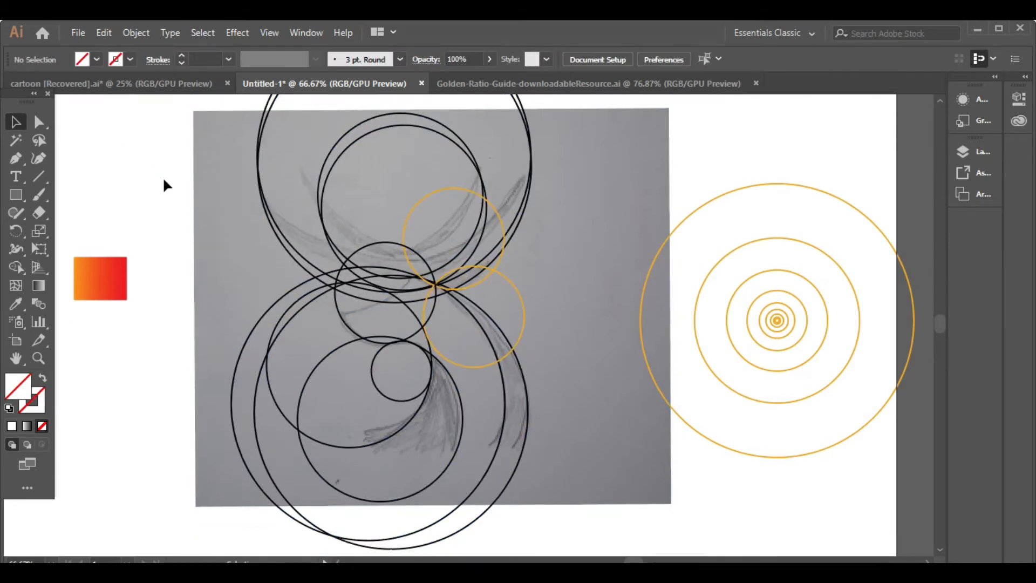
{"action": "left_click", "coordinate": [211, 238]}
{"action": "left_click", "coordinate": [977, 152]}
{"action": "scroll", "coordinate": [820, 247], "scroll_direction": "down", "scroll_amount": 5}
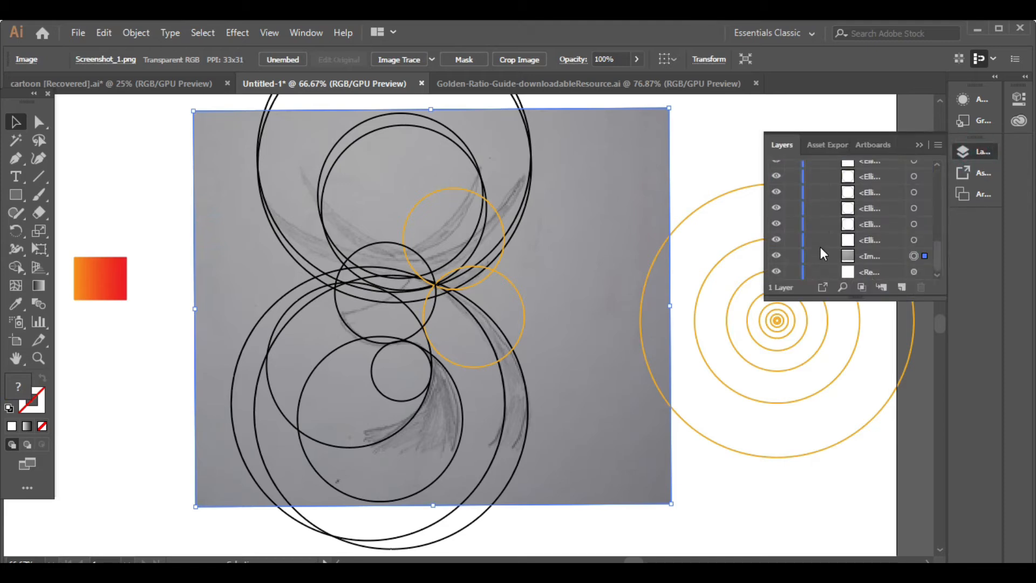
{"action": "left_click", "coordinate": [799, 255]}
Select all the construction circles over the sketch and set their stroke to none
{"action": "left_click_drag", "start_coordinate": [128, 146], "coordinate": [564, 488]}
{"action": "left_click", "coordinate": [122, 64]}
{"action": "left_click", "coordinate": [8, 94]}
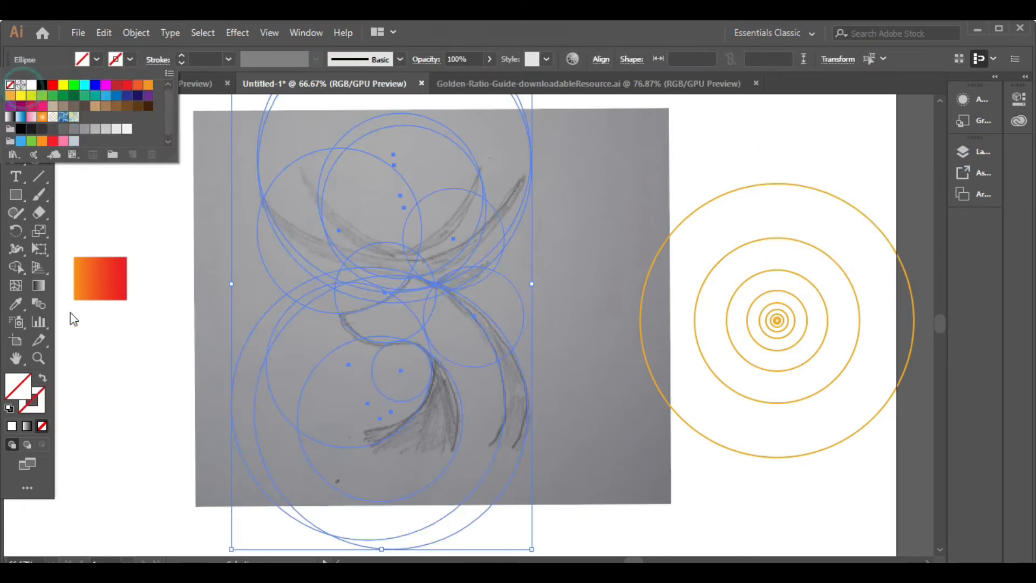
With the Shape Builder tool, erase the large circle regions inside and above the antler curves
{"action": "left_click_drag", "start_coordinate": [18, 273], "coordinate": [95, 269]}
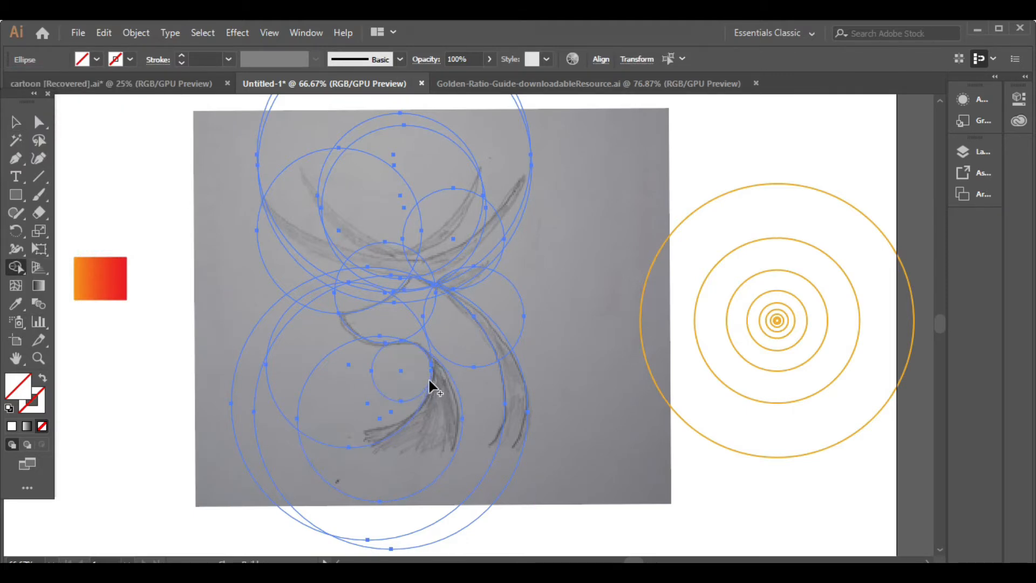
{"action": "scroll", "coordinate": [429, 378], "scroll_direction": "up", "scroll_amount": 1}
{"action": "scroll", "coordinate": [397, 371], "scroll_direction": "down", "scroll_amount": 1}
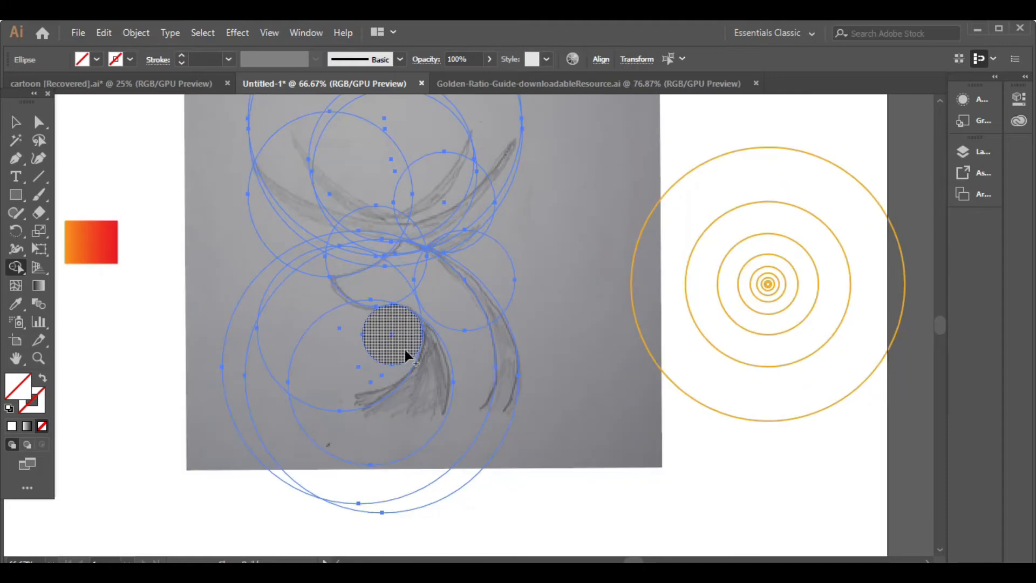
{"action": "scroll", "coordinate": [405, 350], "scroll_direction": "down", "scroll_amount": 1}
{"action": "scroll", "coordinate": [406, 343], "scroll_direction": "up", "scroll_amount": 1}
{"action": "scroll", "coordinate": [407, 343], "scroll_direction": "up", "scroll_amount": 2}
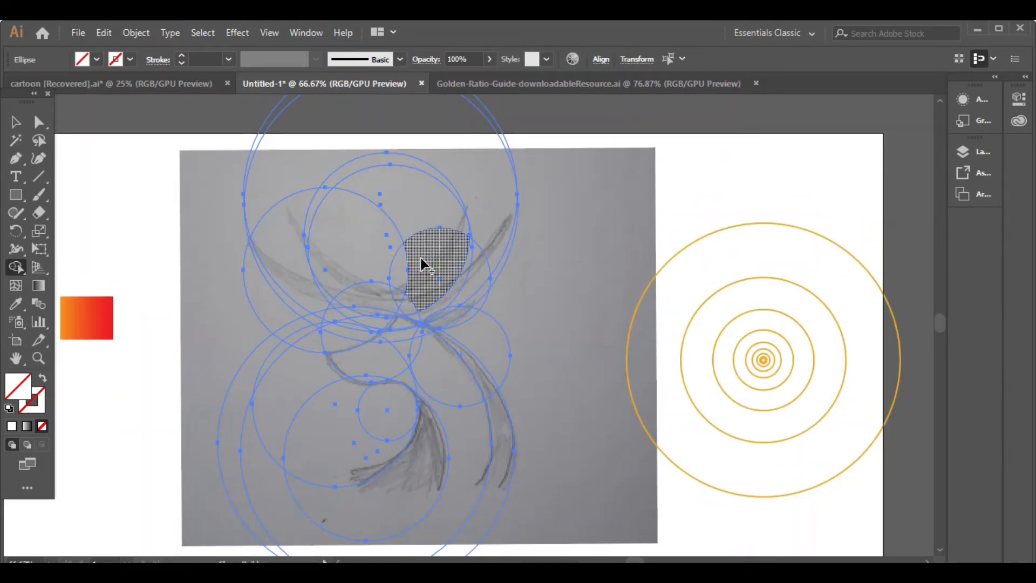
{"action": "mouse_move", "coordinate": [424, 251]}
{"action": "left_mouse_down"}
{"action": "mouse_move", "coordinate": [382, 258]}
{"action": "mouse_move", "coordinate": [342, 241]}
{"action": "mouse_move", "coordinate": [393, 172]}
{"action": "mouse_move", "coordinate": [504, 167]}
{"action": "mouse_move", "coordinate": [503, 129]}
{"action": "mouse_move", "coordinate": [302, 125]}
{"action": "left_mouse_up"}
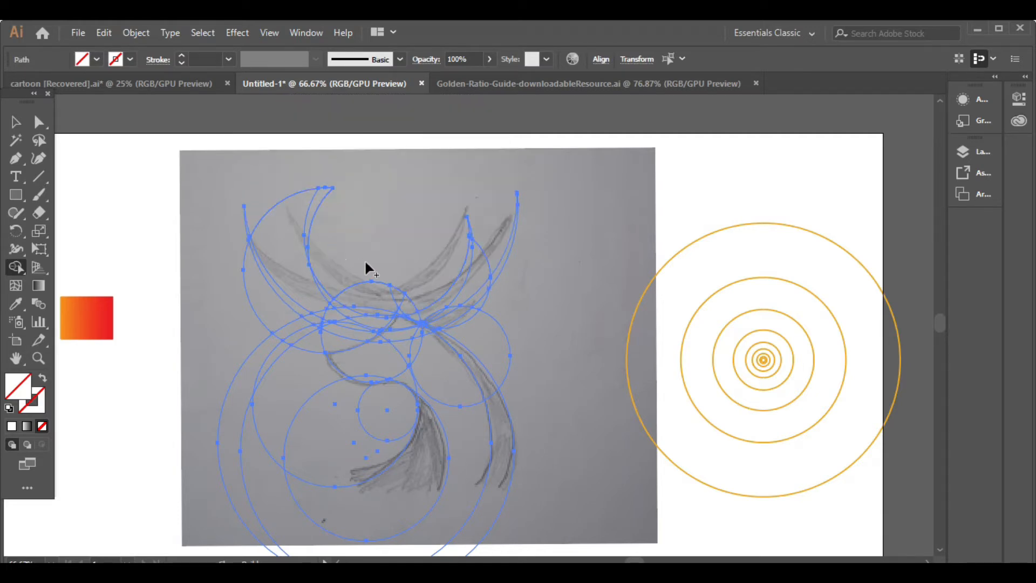
Erase the leftover circle fragments beside the front antler, the back antler and between the antler curves with Shape Builder
{"action": "scroll", "coordinate": [355, 248], "scroll_direction": "up", "scroll_amount": 1}
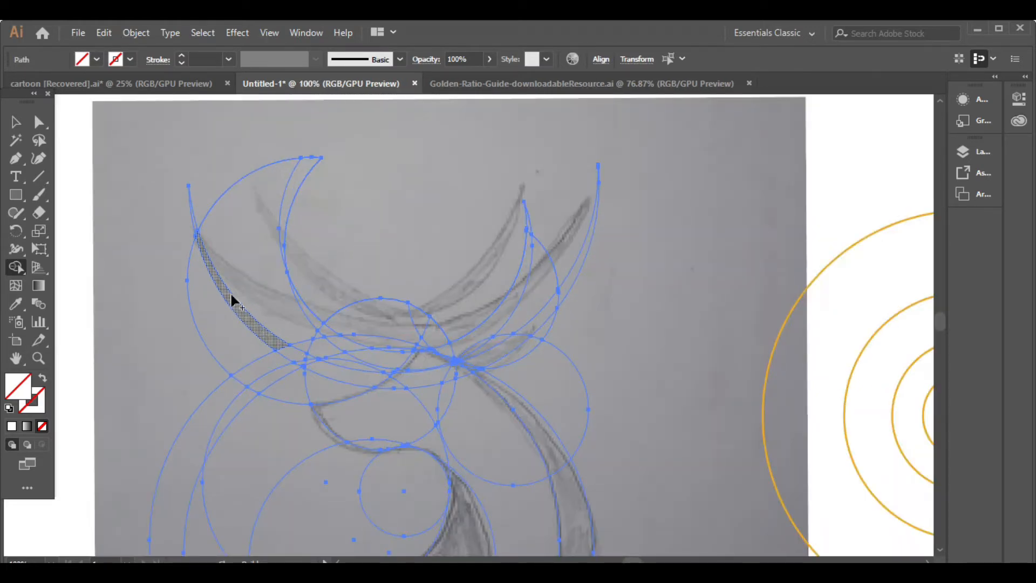
{"action": "left_click_drag", "start_coordinate": [214, 184], "coordinate": [320, 213]}
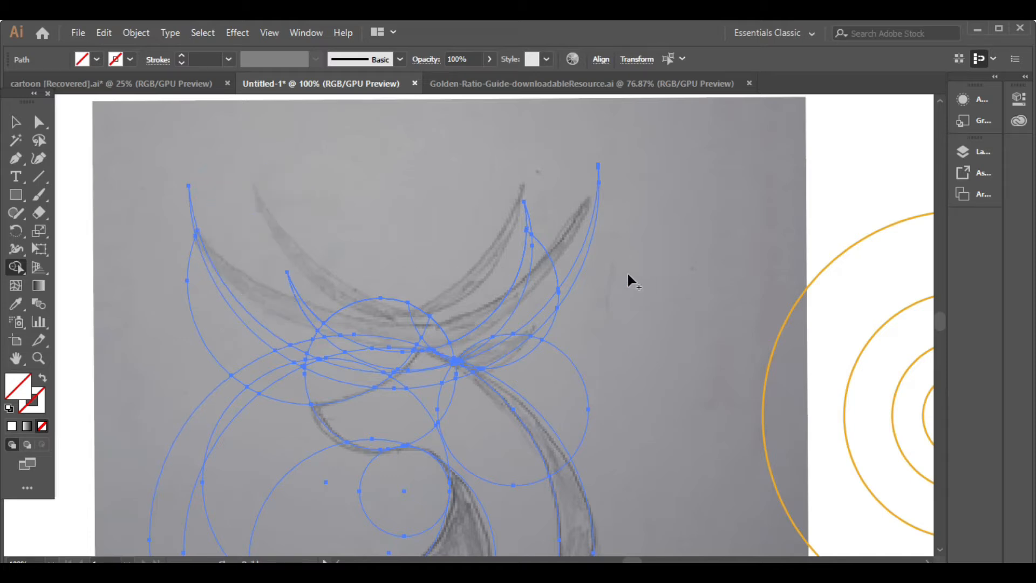
{"action": "left_click_drag", "start_coordinate": [557, 248], "coordinate": [545, 277]}
{"action": "mouse_move", "coordinate": [440, 321]}
{"action": "left_mouse_down"}
{"action": "mouse_move", "coordinate": [416, 339]}
{"action": "mouse_move", "coordinate": [425, 345]}
{"action": "mouse_move", "coordinate": [398, 345]}
{"action": "left_mouse_up"}
Merge the regions of the inner antler crescent into one shape with Shape Builder and fill it with red
{"action": "scroll", "coordinate": [429, 342], "scroll_direction": "up", "scroll_amount": 3}
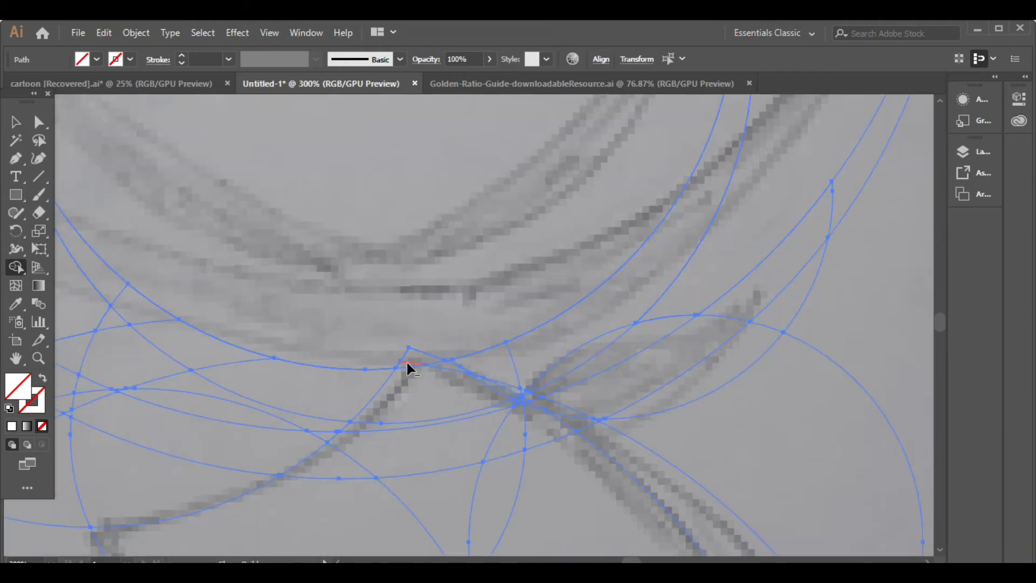
{"action": "scroll", "coordinate": [415, 342], "scroll_direction": "down", "scroll_amount": 2}
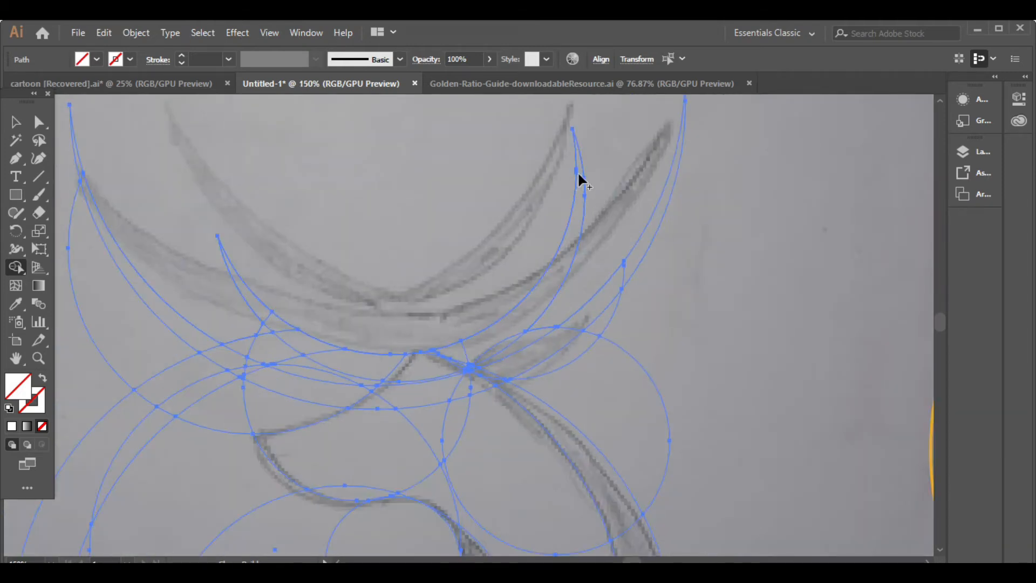
{"action": "mouse_move", "coordinate": [578, 171]}
{"action": "left_mouse_down"}
{"action": "mouse_move", "coordinate": [548, 286]}
{"action": "mouse_move", "coordinate": [501, 343]}
{"action": "mouse_move", "coordinate": [440, 362]}
{"action": "mouse_move", "coordinate": [466, 364]}
{"action": "mouse_move", "coordinate": [413, 361]}
{"action": "mouse_move", "coordinate": [442, 351]}
{"action": "mouse_move", "coordinate": [427, 362]}
{"action": "mouse_move", "coordinate": [359, 363]}
{"action": "mouse_move", "coordinate": [287, 337]}
{"action": "mouse_move", "coordinate": [265, 320]}
{"action": "left_mouse_up"}
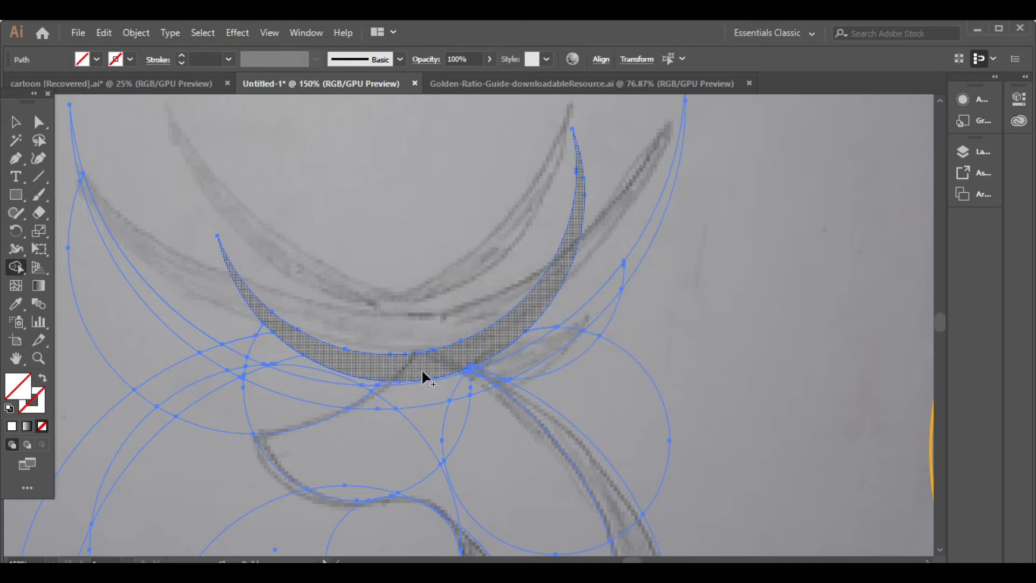
{"action": "left_click", "coordinate": [97, 59]}
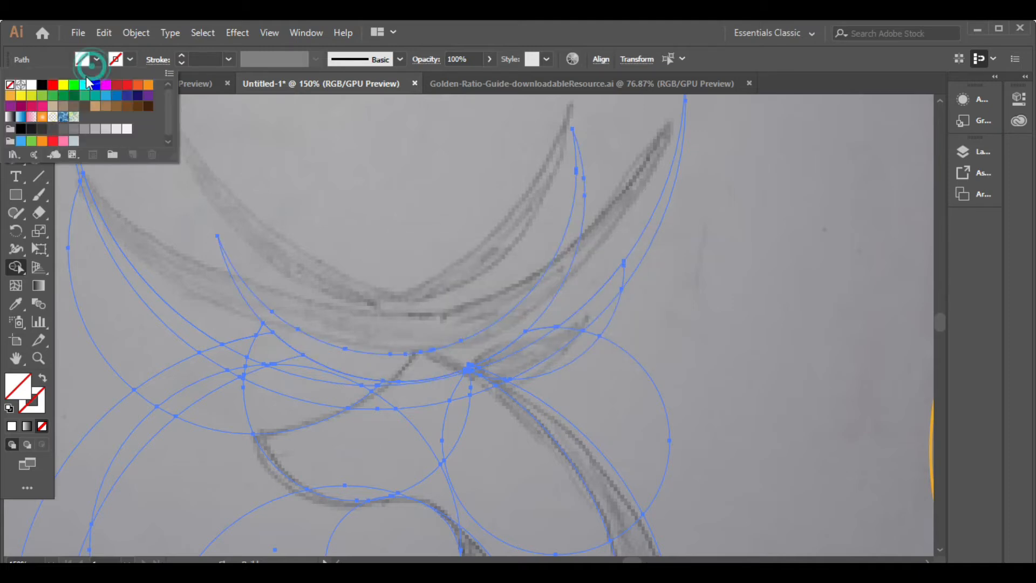
{"action": "left_click", "coordinate": [128, 92]}
{"action": "left_click", "coordinate": [310, 345]}
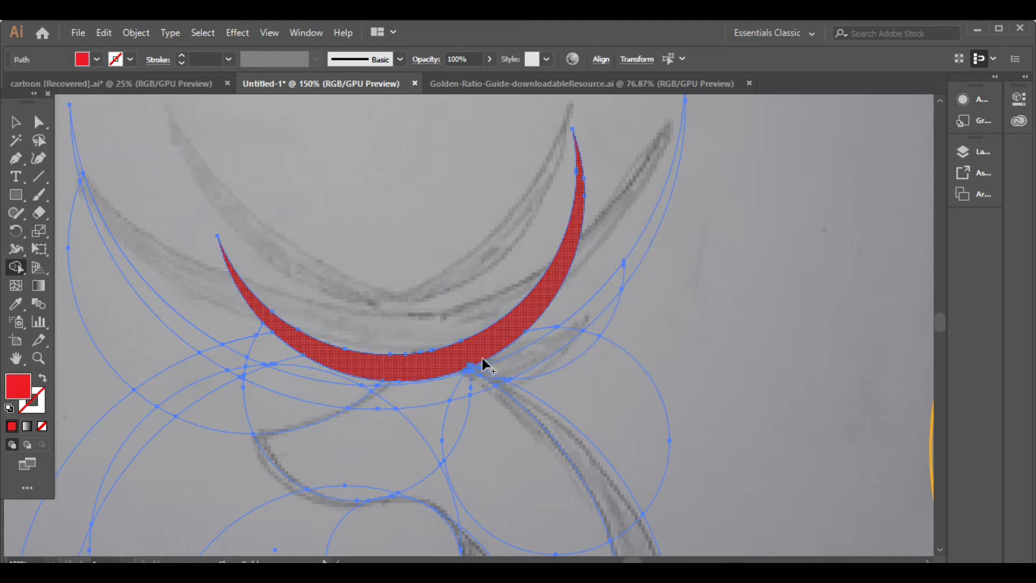
Clean up the tiny region at the inner crescent's lower edge where it meets the ear and neck lines
{"action": "scroll", "coordinate": [480, 358], "scroll_direction": "up", "scroll_amount": 1}
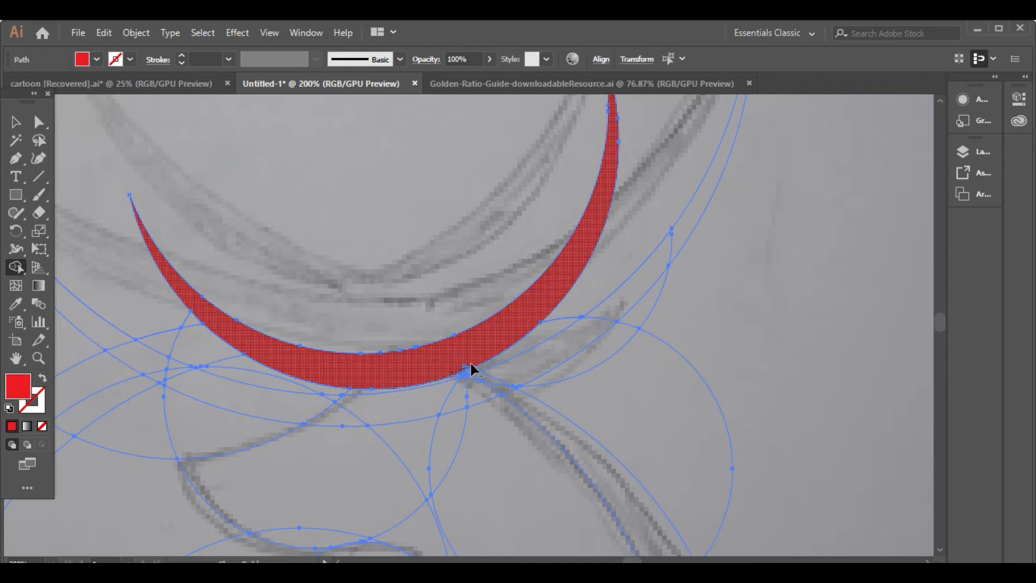
{"action": "scroll", "coordinate": [472, 367], "scroll_direction": "up", "scroll_amount": 1}
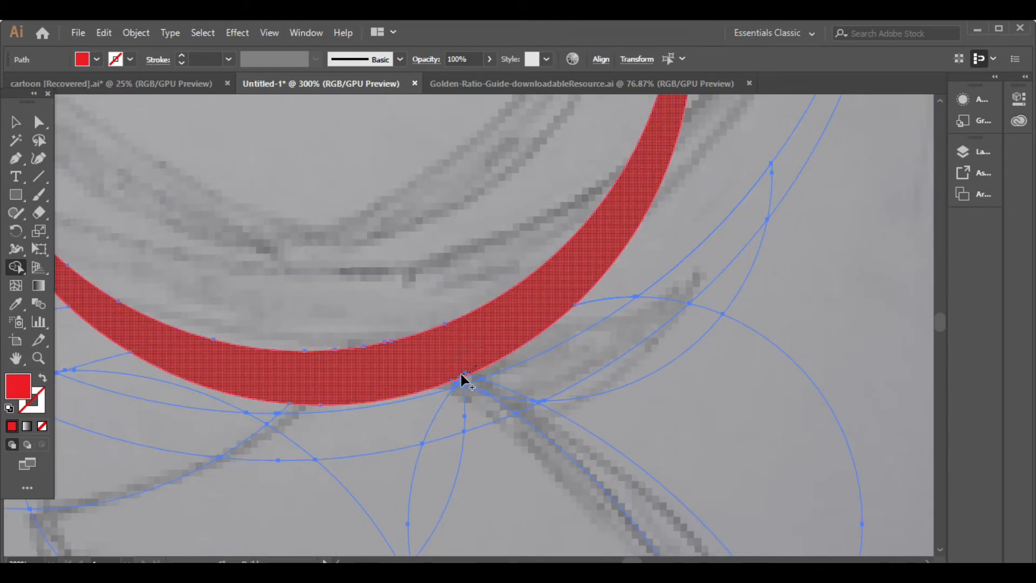
{"action": "left_click", "coordinate": [473, 366]}
{"action": "scroll", "coordinate": [474, 356], "scroll_direction": "down", "scroll_amount": 2}
{"action": "scroll", "coordinate": [165, 226], "scroll_direction": "down", "scroll_amount": 2}
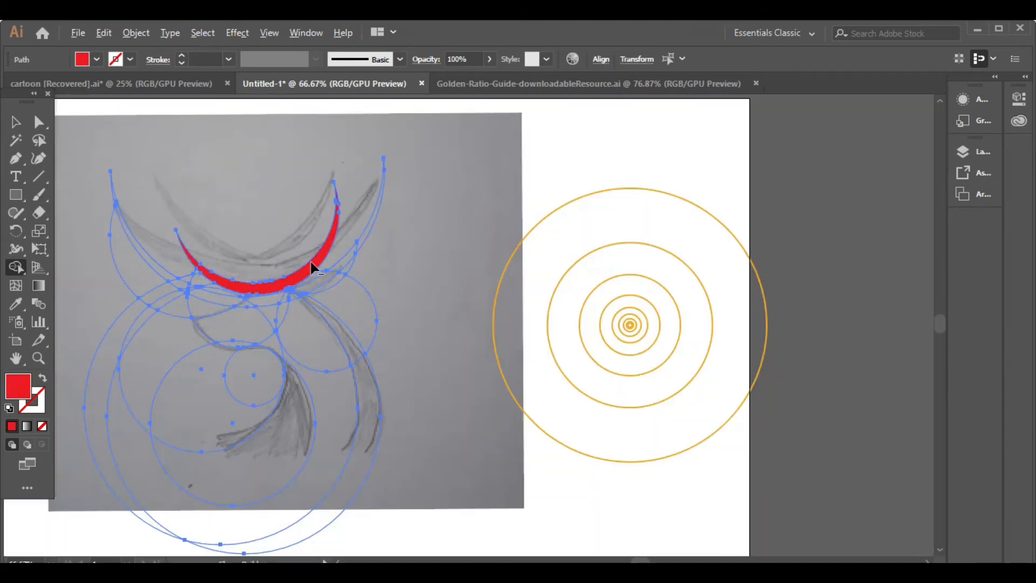
Merge the front regions of the outer antler crescent into a red shape, starting from its left tip
{"action": "scroll", "coordinate": [180, 258], "scroll_direction": "up", "scroll_amount": 1}
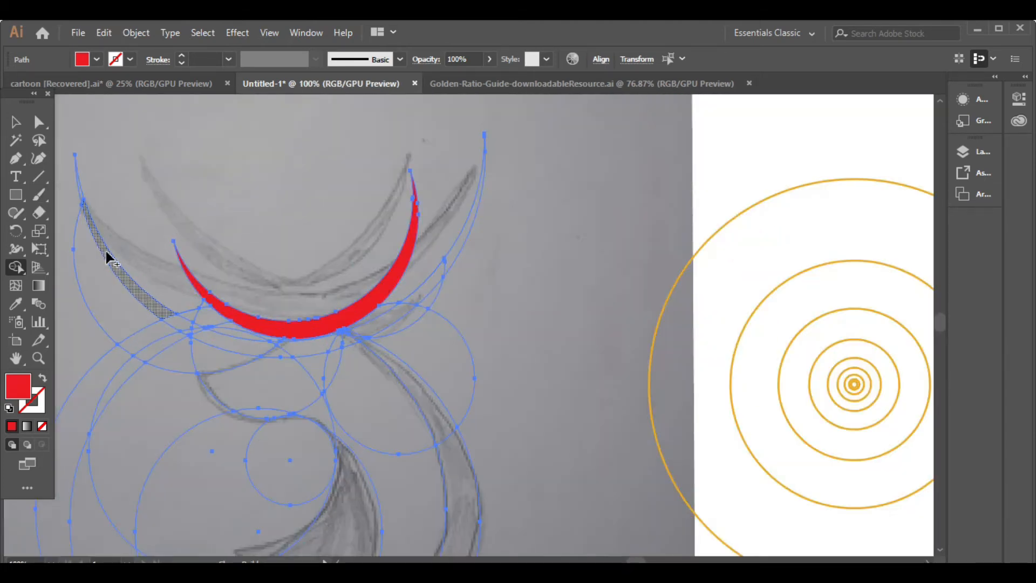
{"action": "left_click_drag", "start_coordinate": [81, 196], "coordinate": [162, 316]}
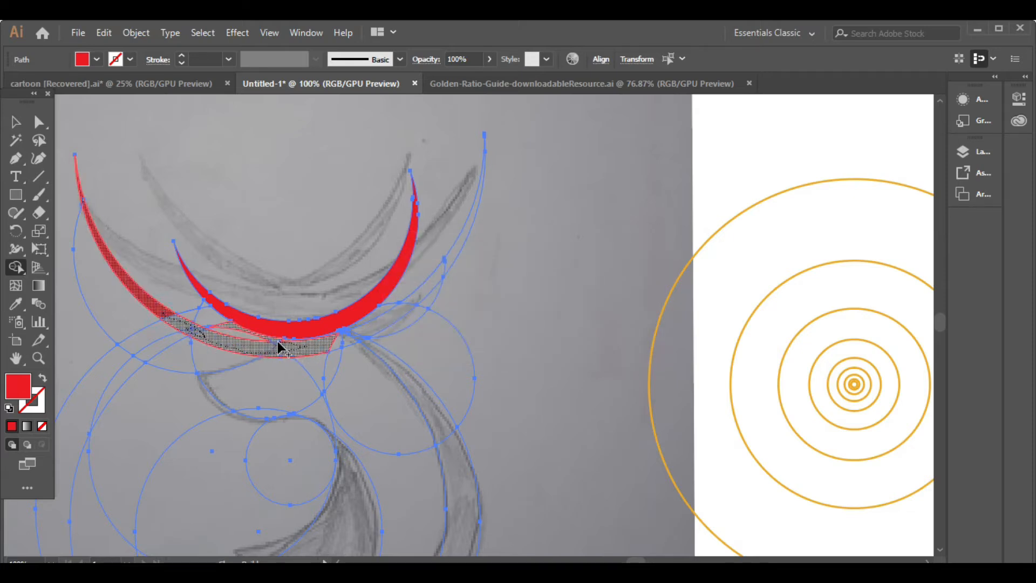
{"action": "left_click", "coordinate": [278, 347]}
Extend the red outer antler crescent through its lower middle regions and up to its right tip with Shape Builder
{"action": "scroll", "coordinate": [267, 348], "scroll_direction": "up", "scroll_amount": 2}
{"action": "left_click", "coordinate": [68, 286]}
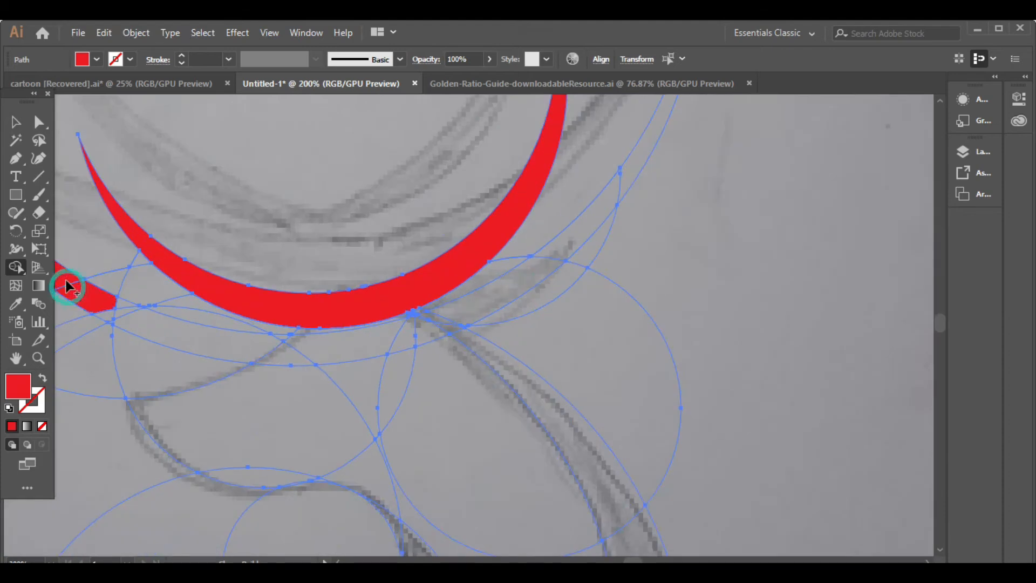
{"action": "mouse_move", "coordinate": [67, 286]}
{"action": "left_mouse_down"}
{"action": "mouse_move", "coordinate": [139, 320]}
{"action": "mouse_move", "coordinate": [119, 304]}
{"action": "mouse_move", "coordinate": [112, 325]}
{"action": "mouse_move", "coordinate": [176, 324]}
{"action": "mouse_move", "coordinate": [214, 339]}
{"action": "left_mouse_up"}
{"action": "left_click_drag", "start_coordinate": [287, 351], "coordinate": [278, 347]}
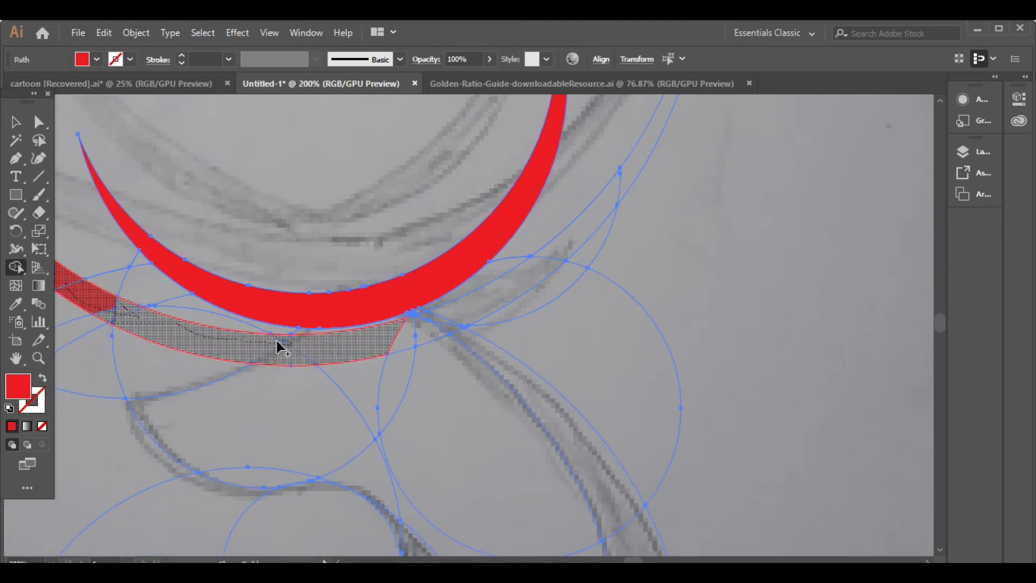
{"action": "mouse_move", "coordinate": [453, 324]}
{"action": "left_mouse_down"}
{"action": "mouse_move", "coordinate": [416, 324]}
{"action": "mouse_move", "coordinate": [462, 328]}
{"action": "mouse_move", "coordinate": [523, 313]}
{"action": "mouse_move", "coordinate": [574, 284]}
{"action": "mouse_move", "coordinate": [618, 250]}
{"action": "mouse_move", "coordinate": [619, 215]}
{"action": "mouse_move", "coordinate": [545, 296]}
{"action": "left_mouse_up"}
{"action": "scroll", "coordinate": [589, 252], "scroll_direction": "up", "scroll_amount": 1}
{"action": "scroll", "coordinate": [597, 244], "scroll_direction": "down", "scroll_amount": 1}
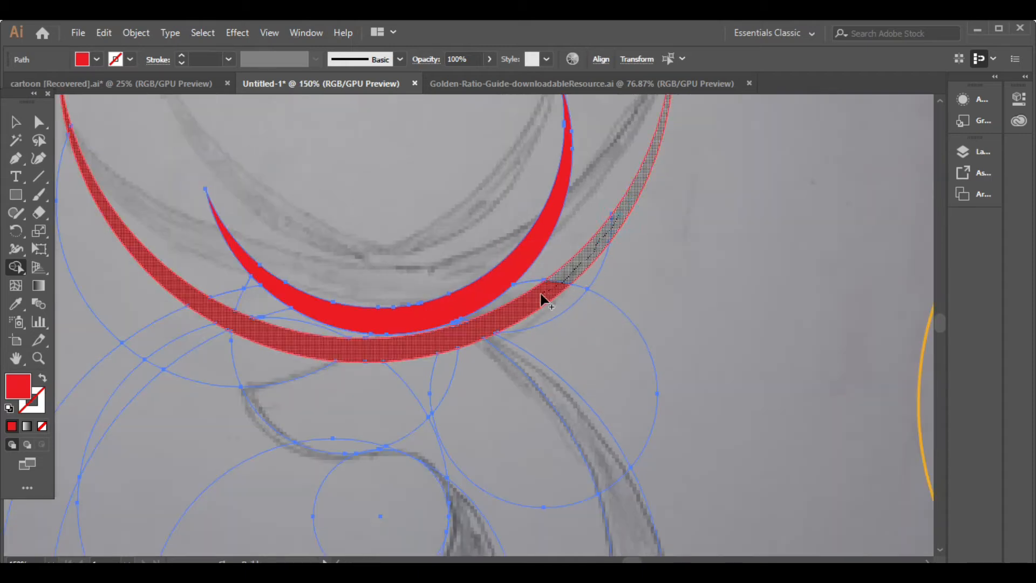
Erase the leftover regions in the gap between the inner and outer red antler crescents
{"action": "scroll", "coordinate": [650, 196], "scroll_direction": "up", "scroll_amount": 1}
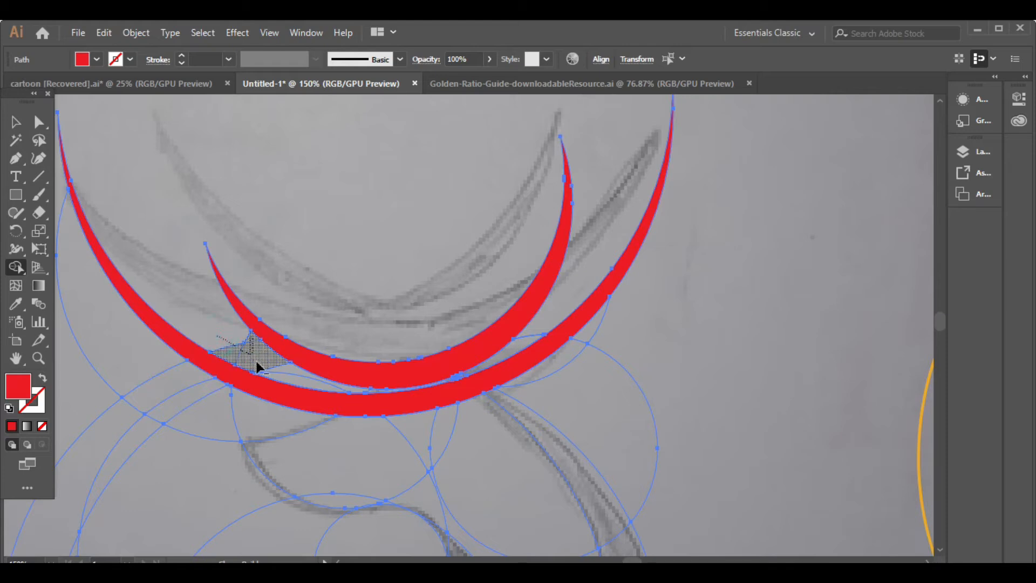
{"action": "left_click_drag", "start_coordinate": [297, 377], "coordinate": [346, 385]}
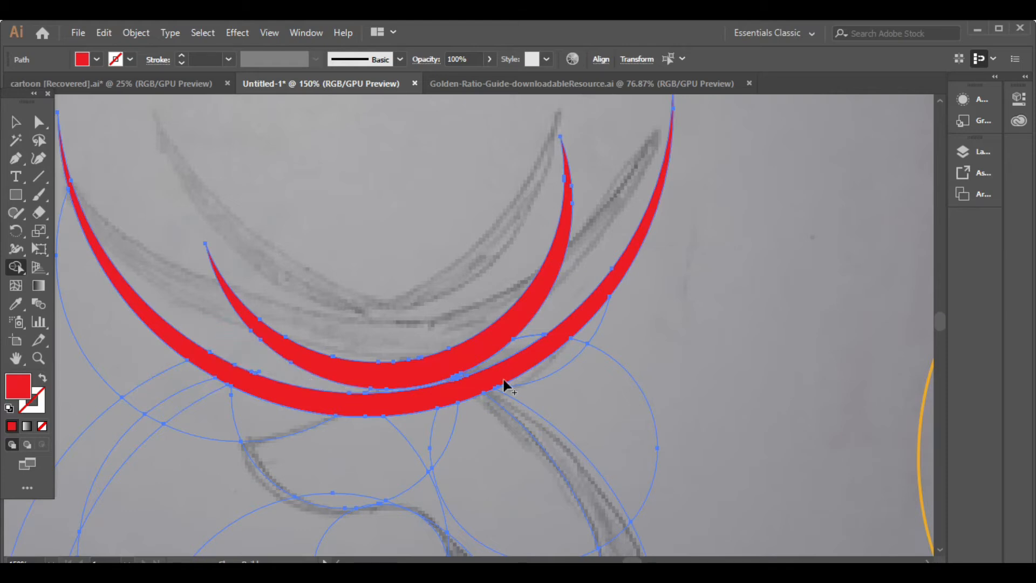
{"action": "left_click", "coordinate": [519, 348]}
Erase the leftover circle regions in front of the deer's muzzle with Shape Builder
{"action": "scroll", "coordinate": [597, 328], "scroll_direction": "down", "scroll_amount": 1}
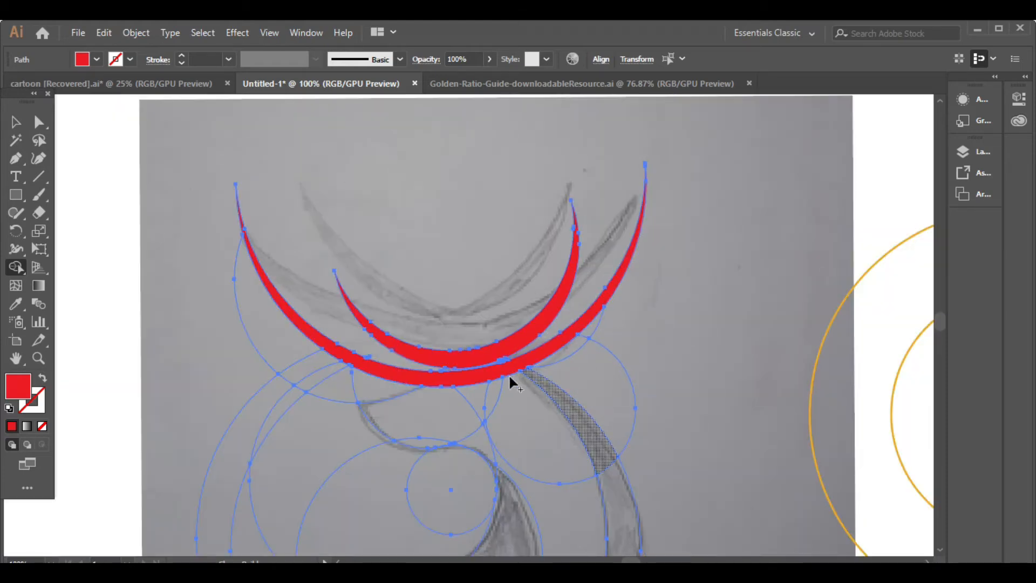
{"action": "scroll", "coordinate": [340, 415], "scroll_direction": "down", "scroll_amount": 2}
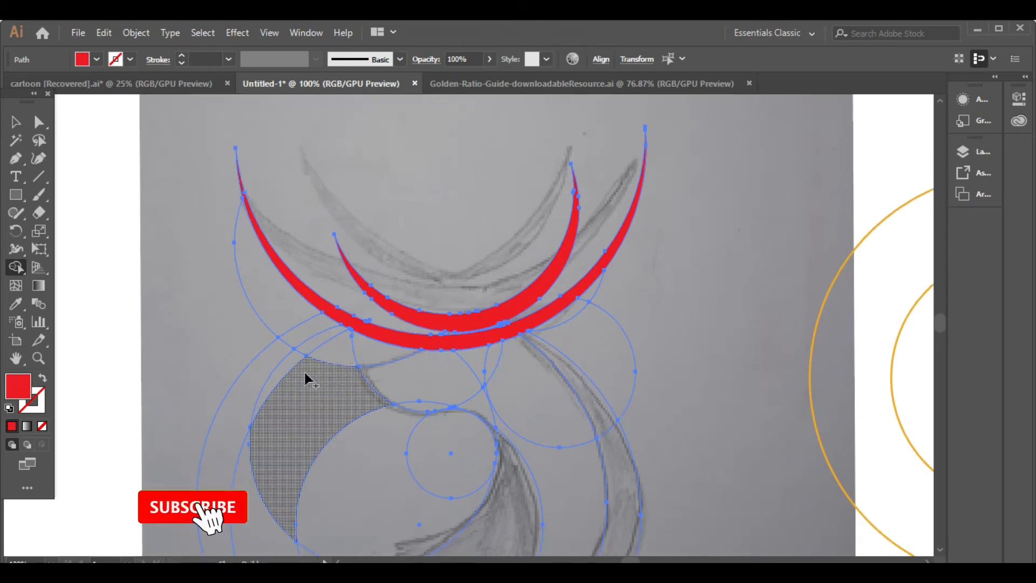
{"action": "mouse_move", "coordinate": [364, 329]}
{"action": "left_mouse_down"}
{"action": "mouse_move", "coordinate": [338, 331]}
{"action": "mouse_move", "coordinate": [264, 279]}
{"action": "left_mouse_up"}
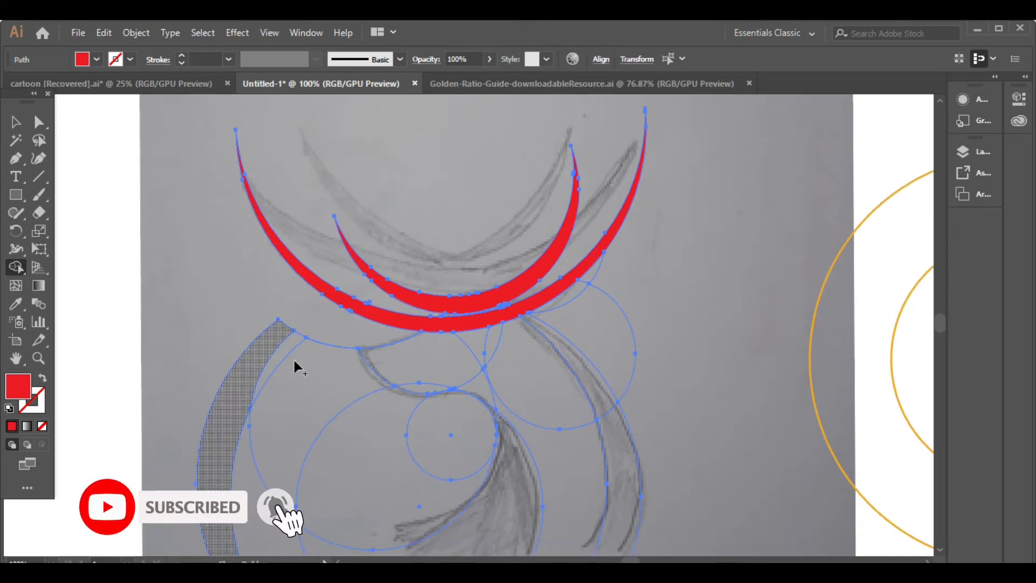
{"action": "mouse_move", "coordinate": [304, 327]}
{"action": "left_mouse_down"}
{"action": "mouse_move", "coordinate": [304, 384]}
{"action": "mouse_move", "coordinate": [203, 396]}
{"action": "left_mouse_up"}
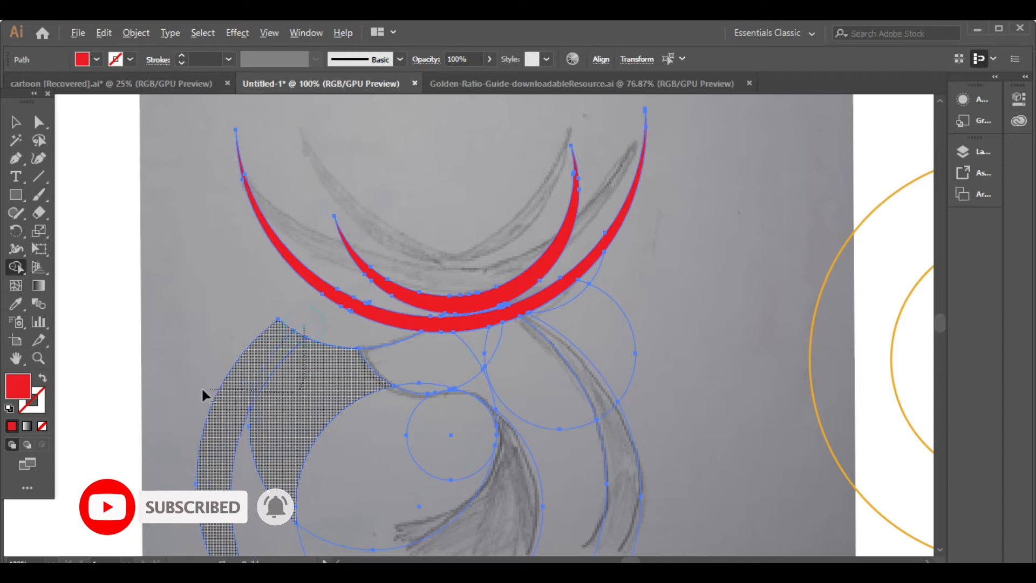
Erase the large circle regions below the jaw and in front of the chest, plus the small circle under the head
{"action": "scroll", "coordinate": [259, 397], "scroll_direction": "down", "scroll_amount": 2}
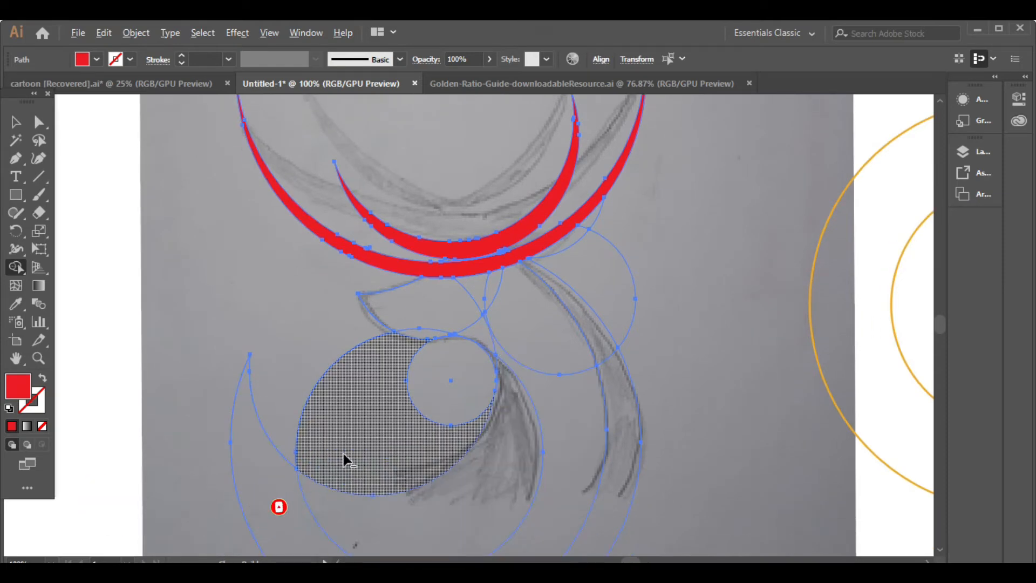
{"action": "left_click_drag", "start_coordinate": [305, 451], "coordinate": [229, 434]}
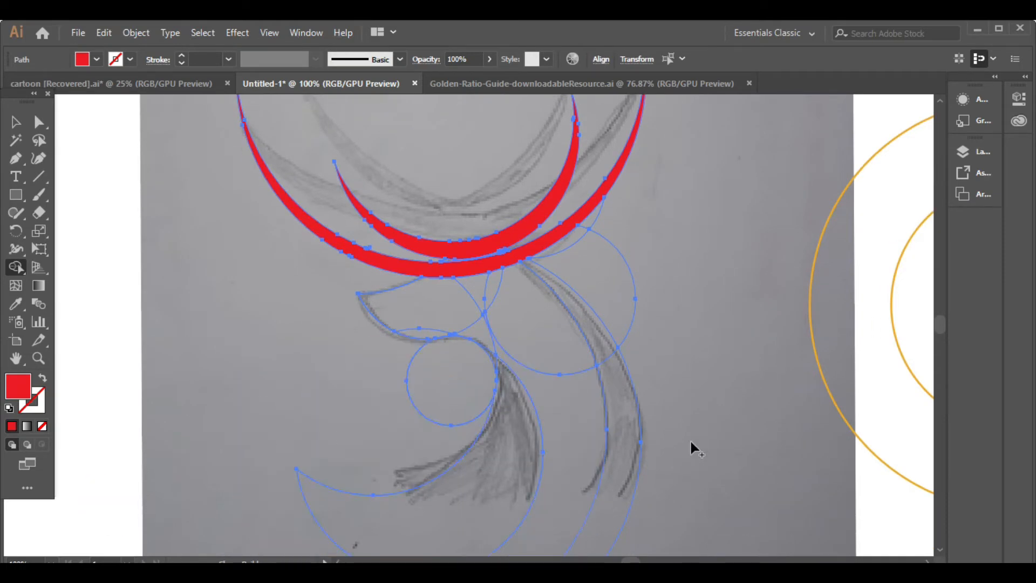
{"action": "scroll", "coordinate": [663, 431], "scroll_direction": "up", "scroll_amount": 1}
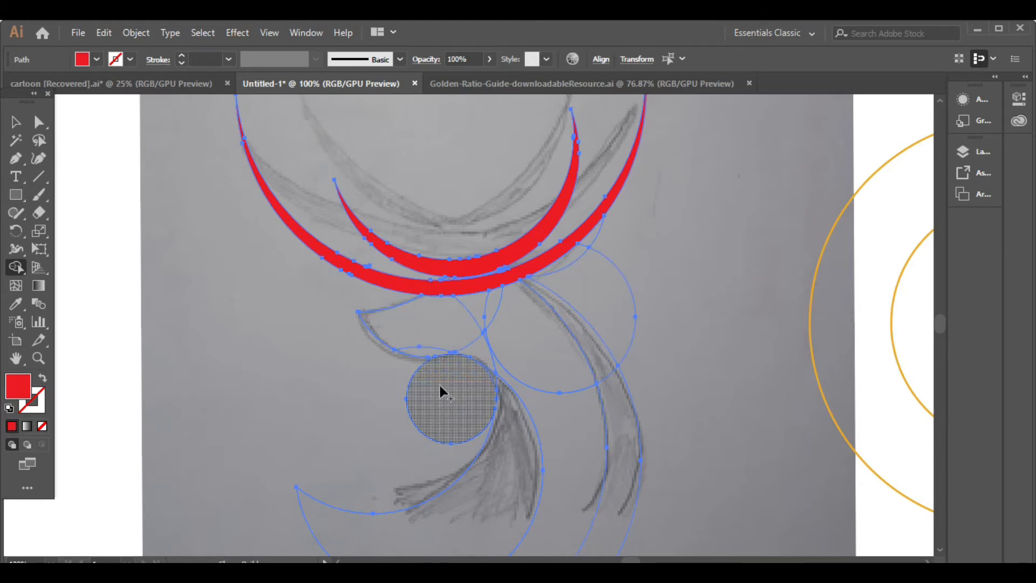
{"action": "left_click_drag", "start_coordinate": [439, 384], "coordinate": [410, 427]}
Merge the head regions, including the slivers along the jaw, into one red shape
{"action": "left_click_drag", "start_coordinate": [427, 351], "coordinate": [458, 326]}
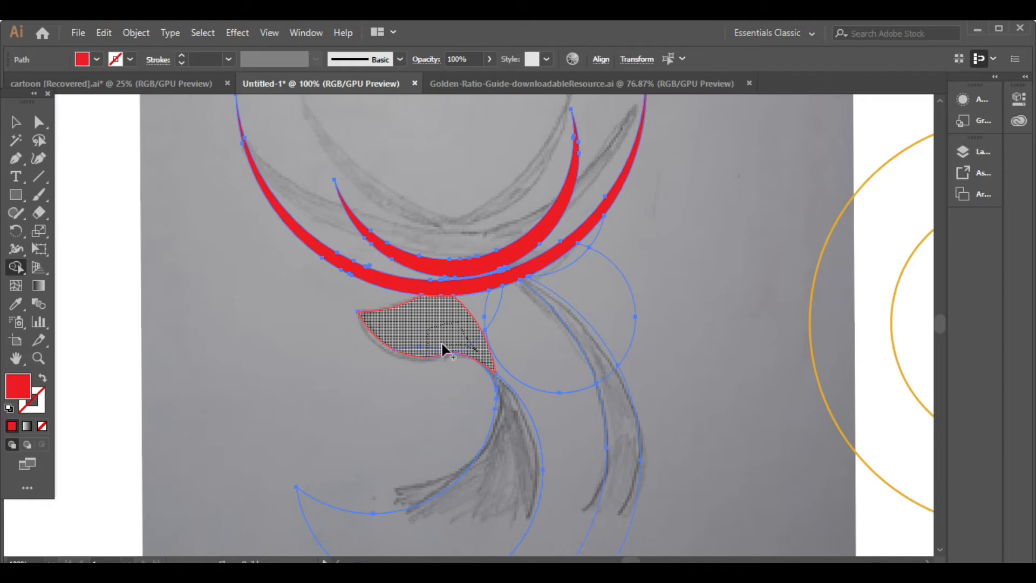
{"action": "left_click_drag", "start_coordinate": [442, 350], "coordinate": [444, 350]}
{"action": "scroll", "coordinate": [497, 370], "scroll_direction": "up", "scroll_amount": 3}
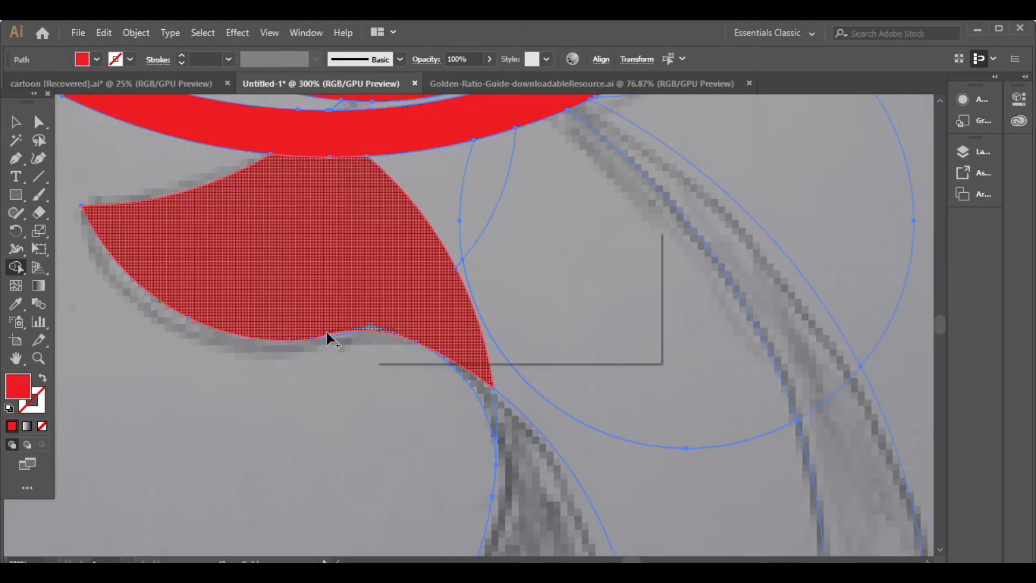
Fill the chest crescent below the head with red using Shape Builder
{"action": "scroll", "coordinate": [455, 350], "scroll_direction": "down", "scroll_amount": 3}
{"action": "scroll", "coordinate": [452, 335], "scroll_direction": "down", "scroll_amount": 3}
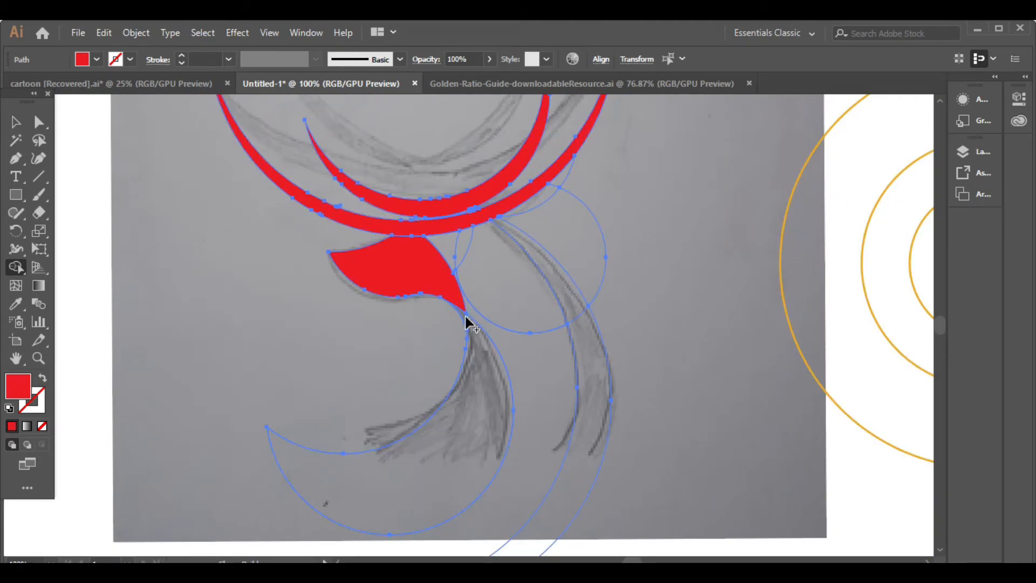
{"action": "left_click", "coordinate": [482, 355]}
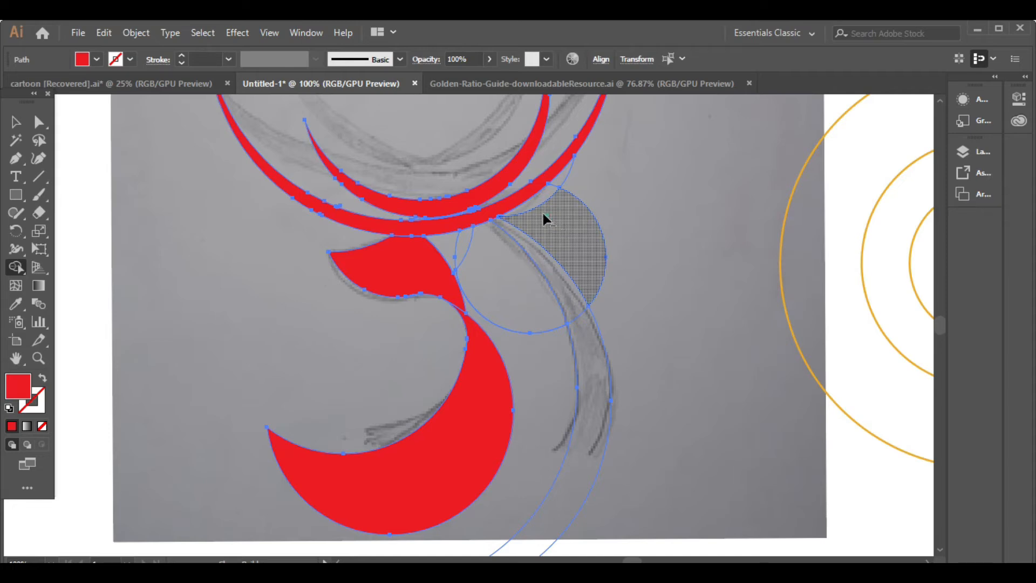
Erase the leftover circle parts around the back of the neck and merge the neck's outer strip into a red shape
{"action": "left_click", "coordinate": [562, 213], "text": "alt"}
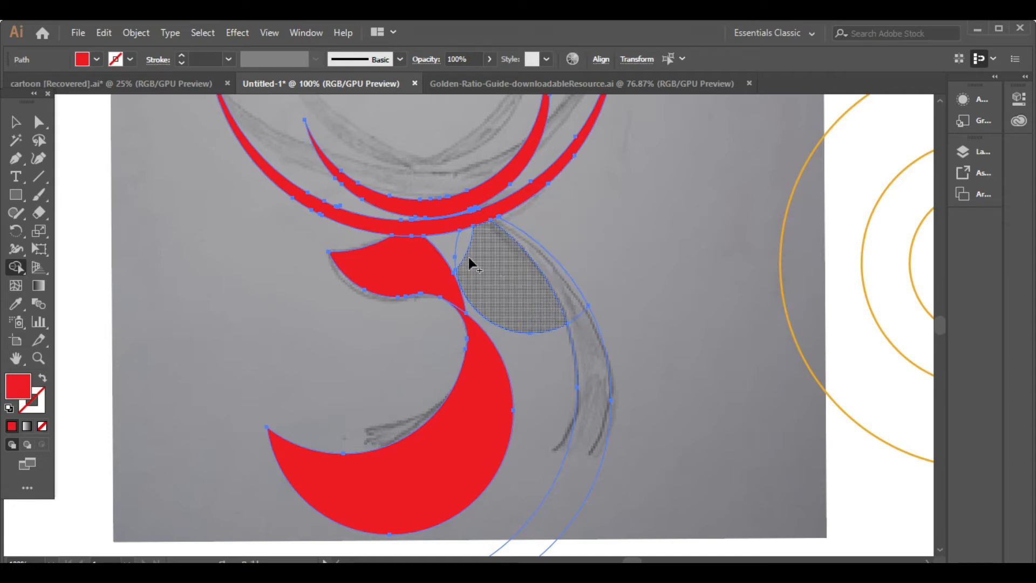
{"action": "mouse_move", "coordinate": [453, 257]}
{"action": "left_mouse_down"}
{"action": "mouse_move", "coordinate": [436, 268]}
{"action": "mouse_move", "coordinate": [481, 267]}
{"action": "left_mouse_up"}
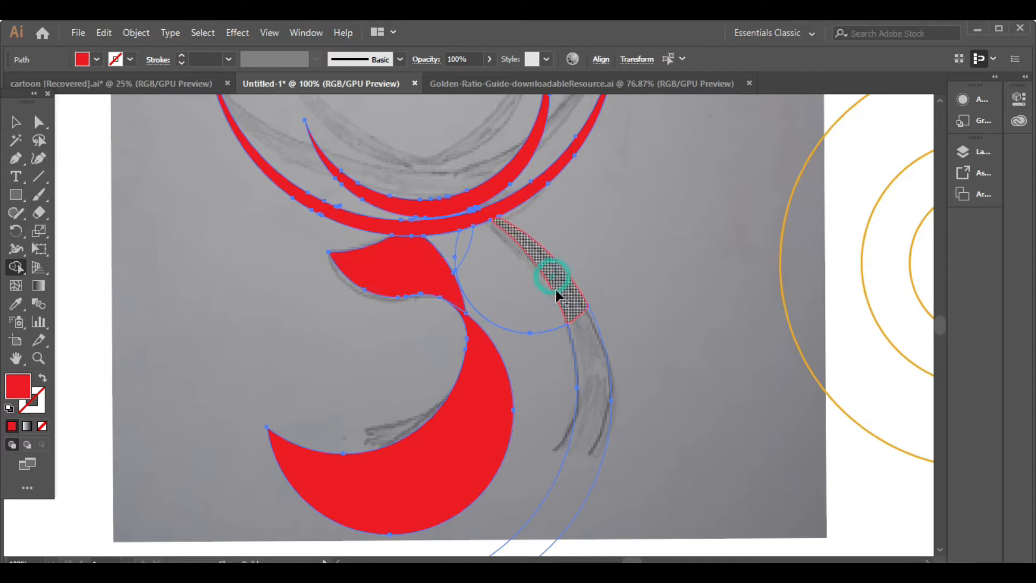
{"action": "left_click_drag", "start_coordinate": [554, 287], "coordinate": [578, 338]}
{"action": "scroll", "coordinate": [565, 410], "scroll_direction": "down", "scroll_amount": 2}
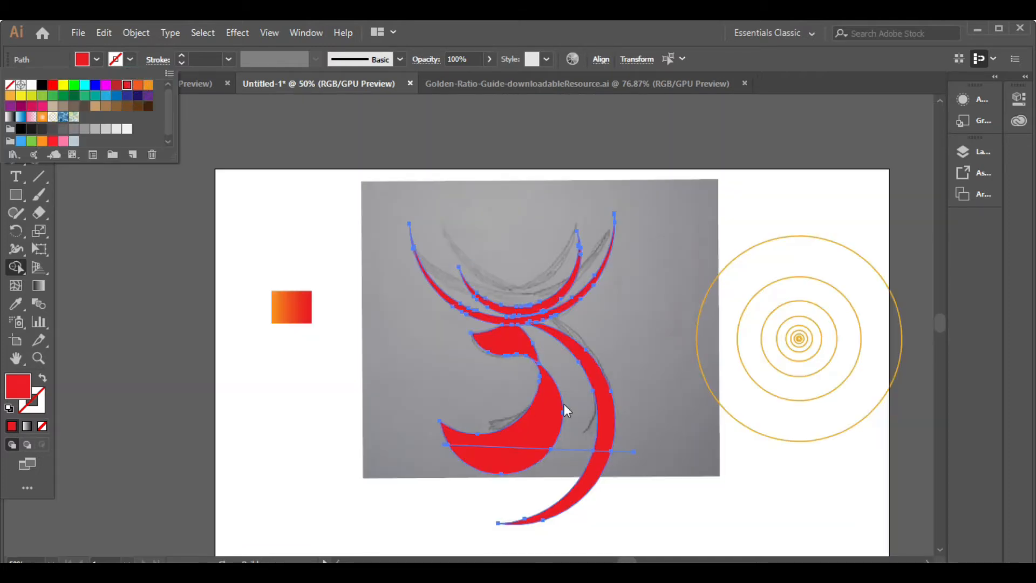
Fill the gap between chest and outer neck strip with red, and cut away the parts below the base line
{"action": "left_click", "coordinate": [574, 411]}
{"action": "left_click", "coordinate": [583, 412]}
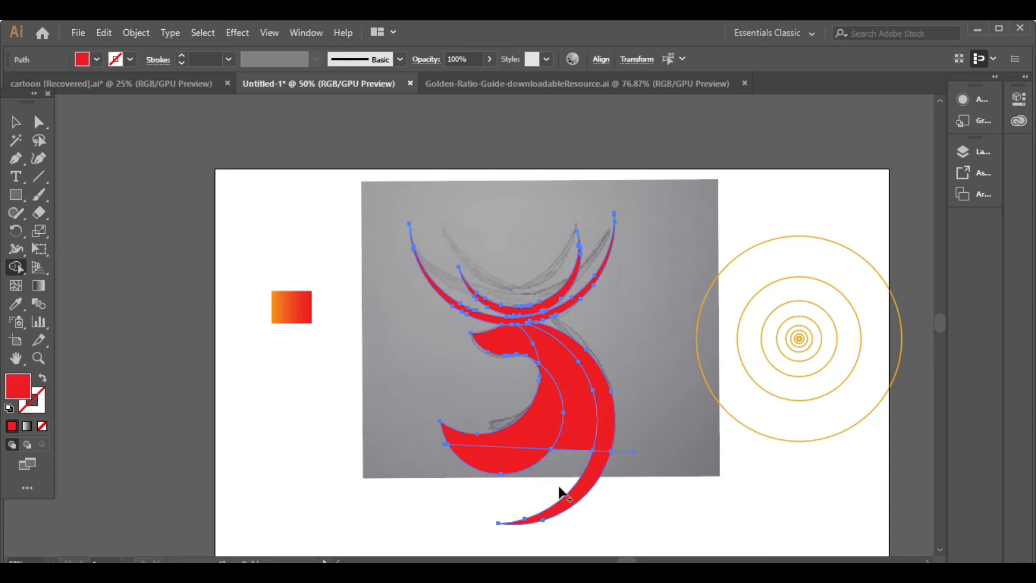
{"action": "left_click", "coordinate": [576, 490], "text": "alt"}
{"action": "left_click", "coordinate": [511, 465], "text": "alt"}
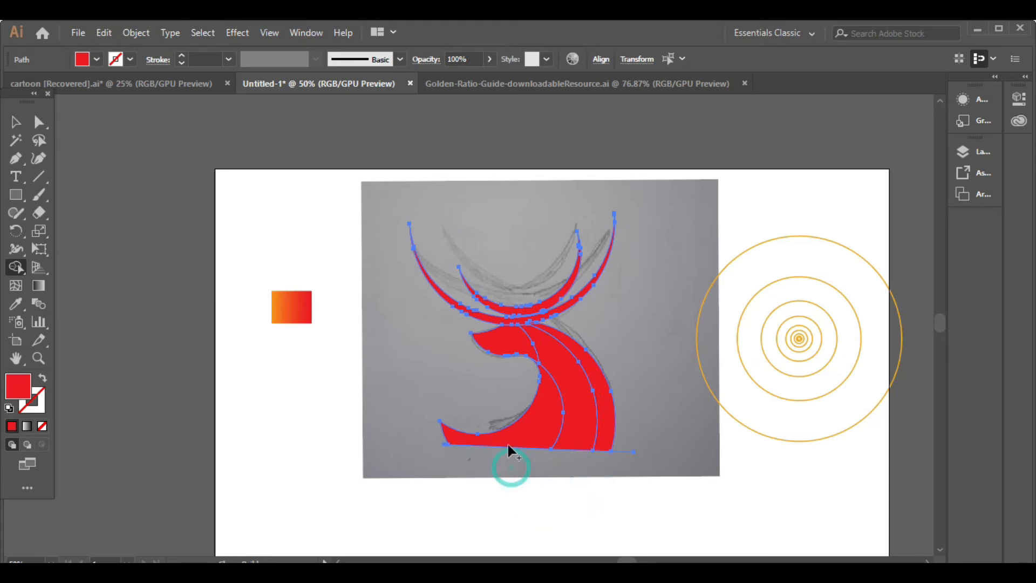
Try to add a 0.25 pt stroke to the deer shapes
{"action": "left_click", "coordinate": [16, 122]}
{"action": "left_click", "coordinate": [751, 418]}
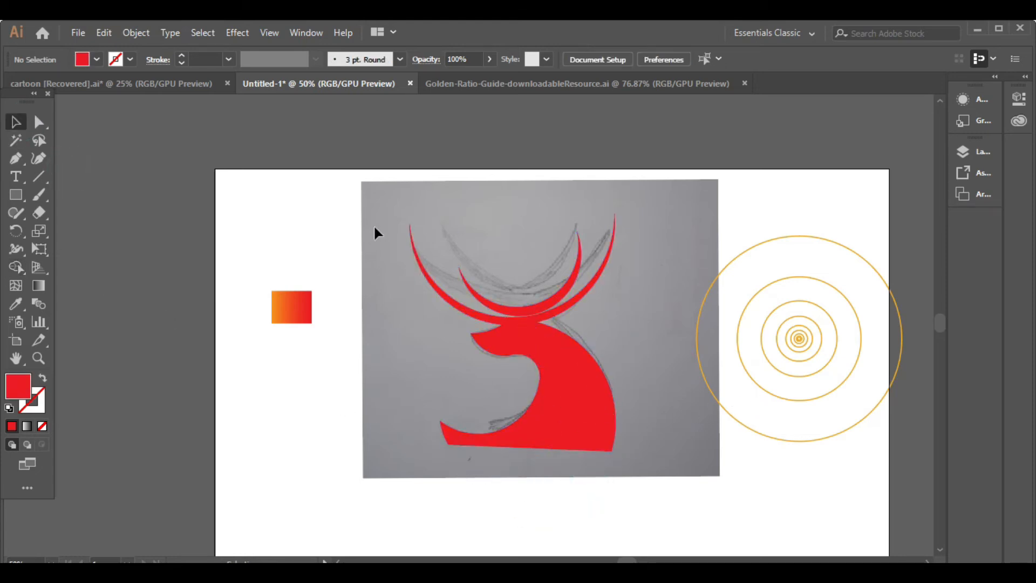
{"action": "left_click_drag", "start_coordinate": [609, 439], "coordinate": [609, 441]}
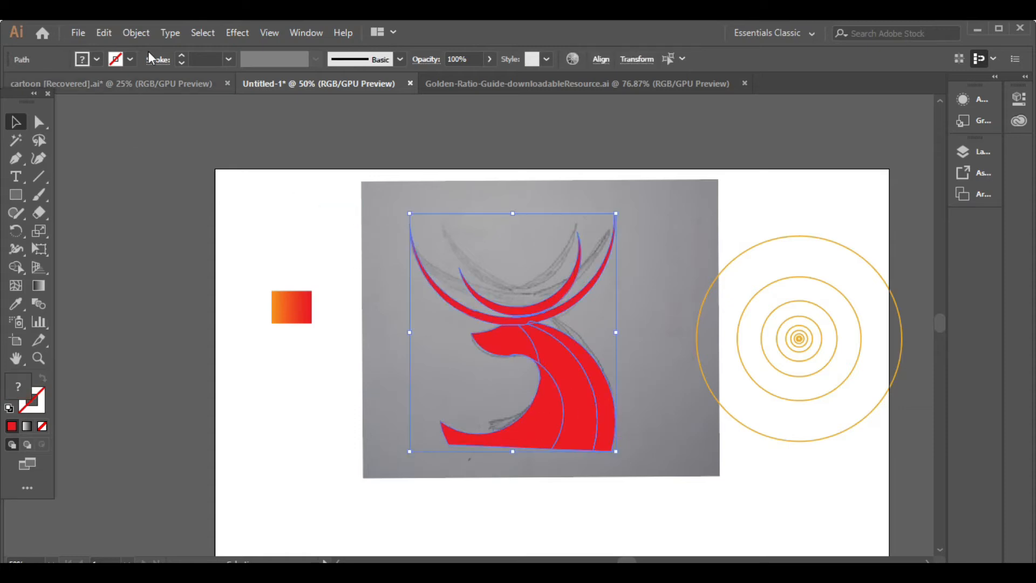
{"action": "left_click", "coordinate": [181, 55]}
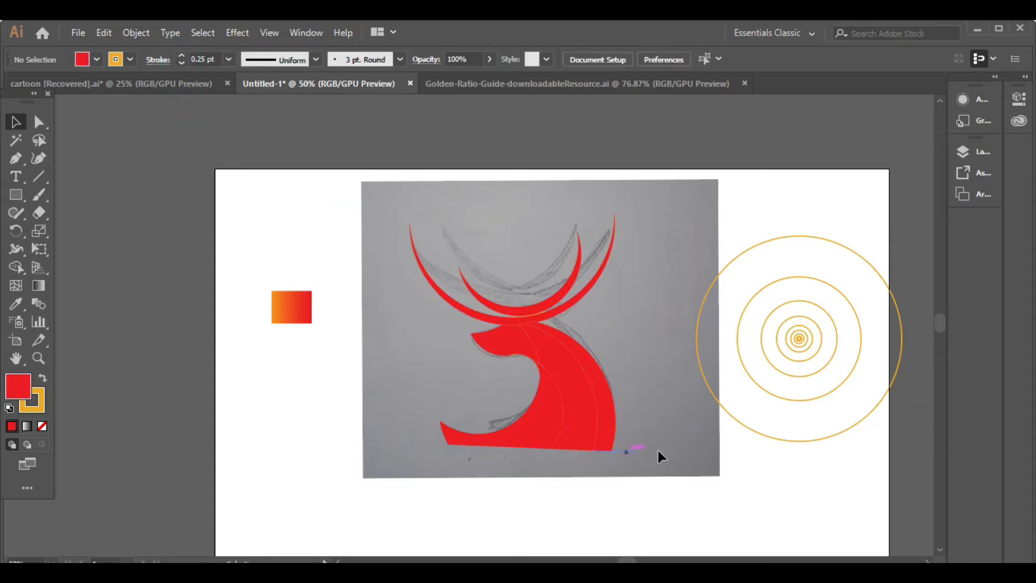
Position the small circle behind the deer's head and duplicate it slightly higher so both circles overlap as an ear
{"action": "scroll", "coordinate": [652, 413], "scroll_direction": "up", "scroll_amount": 1}
{"action": "scroll", "coordinate": [620, 345], "scroll_direction": "up", "scroll_amount": 1}
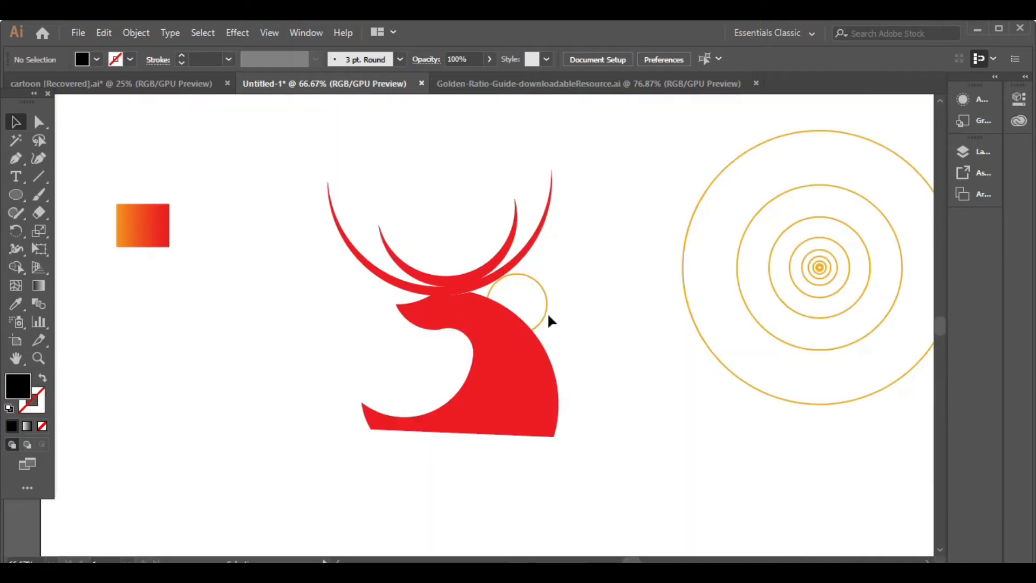
{"action": "left_click_drag", "start_coordinate": [548, 314], "coordinate": [538, 323]}
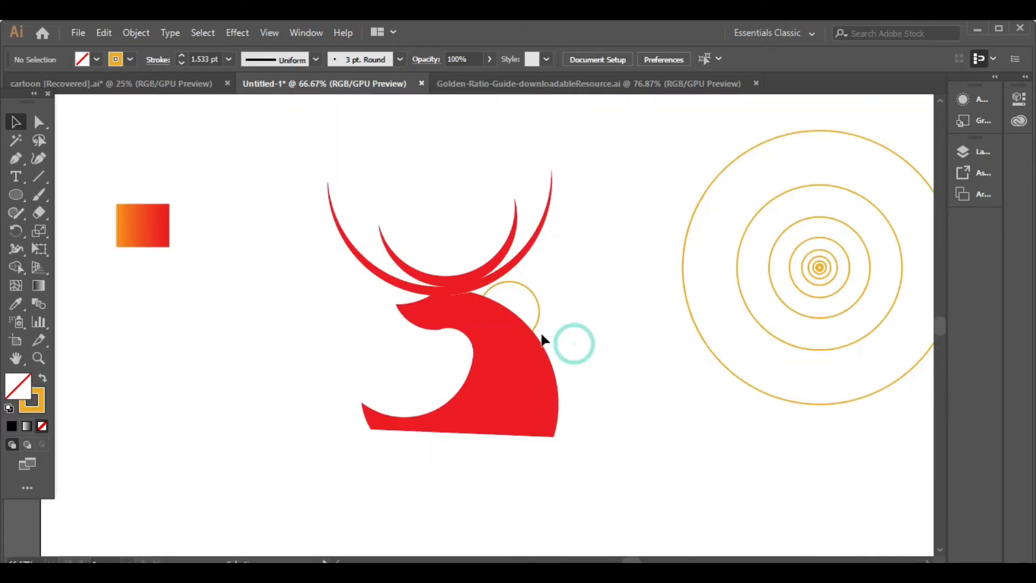
{"action": "left_click_drag", "start_coordinate": [541, 340], "coordinate": [524, 293]}
Build a dark red ear from the overlap of the two circles and erase their leftover arcs with Shape Builder
{"action": "left_click_drag", "start_coordinate": [400, 162], "coordinate": [594, 462]}
{"action": "left_click", "coordinate": [16, 267]}
{"action": "left_click", "coordinate": [92, 269]}
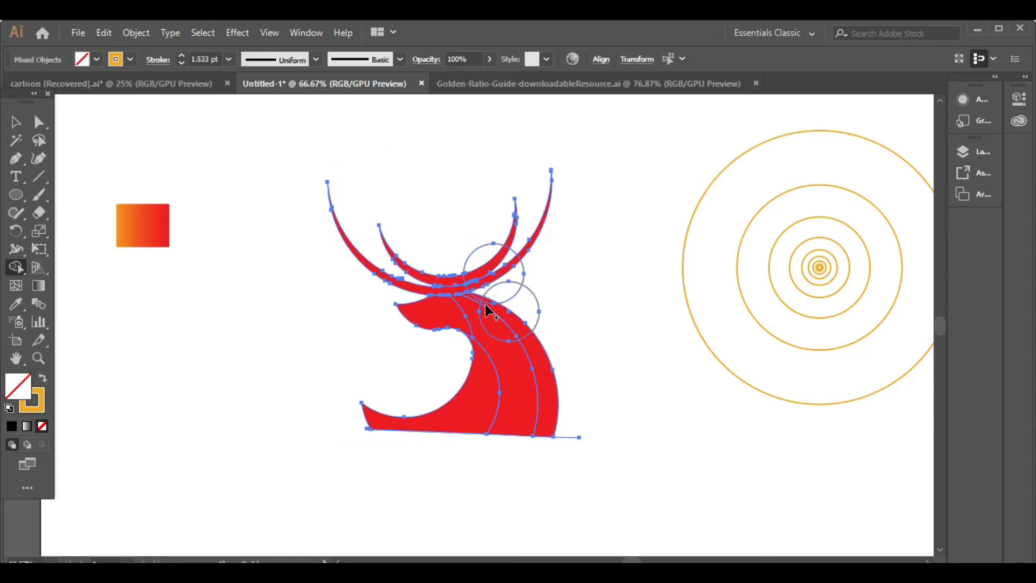
{"action": "scroll", "coordinate": [485, 304], "scroll_direction": "up", "scroll_amount": 1}
{"action": "left_click_drag", "start_coordinate": [485, 238], "coordinate": [482, 180]}
{"action": "left_click", "coordinate": [461, 276]}
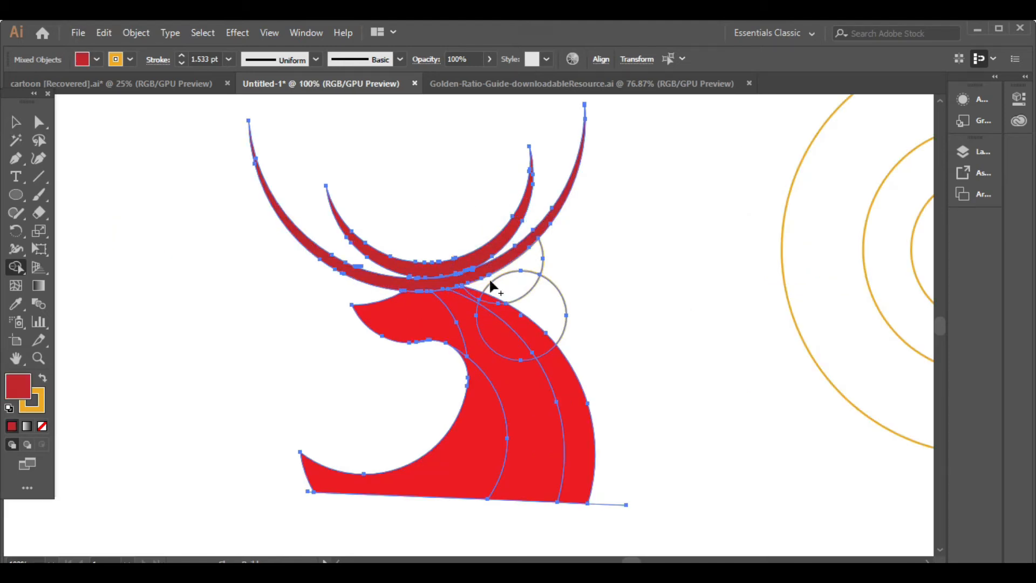
{"action": "left_click", "coordinate": [513, 285]}
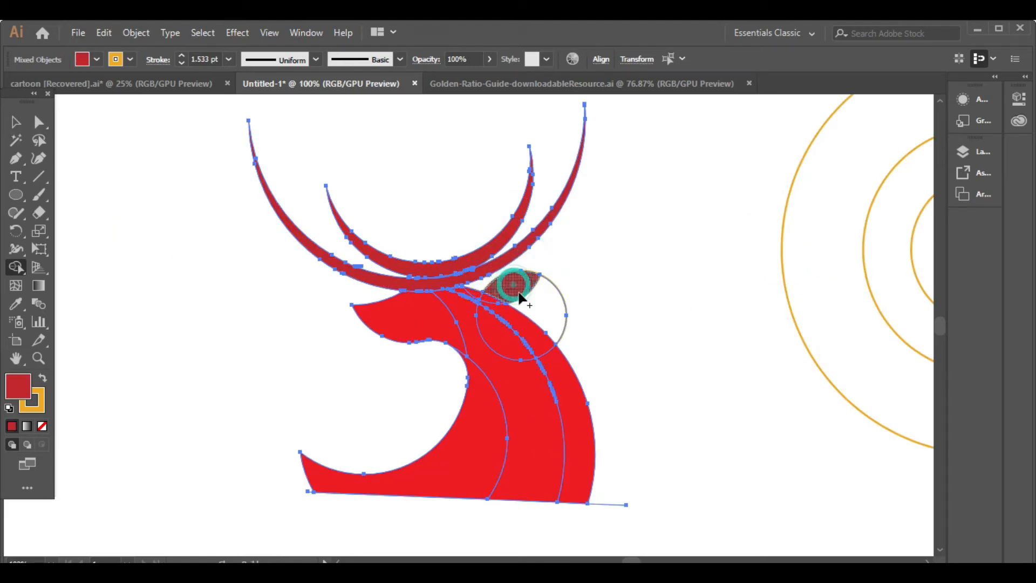
{"action": "left_click_drag", "start_coordinate": [546, 307], "coordinate": [577, 336]}
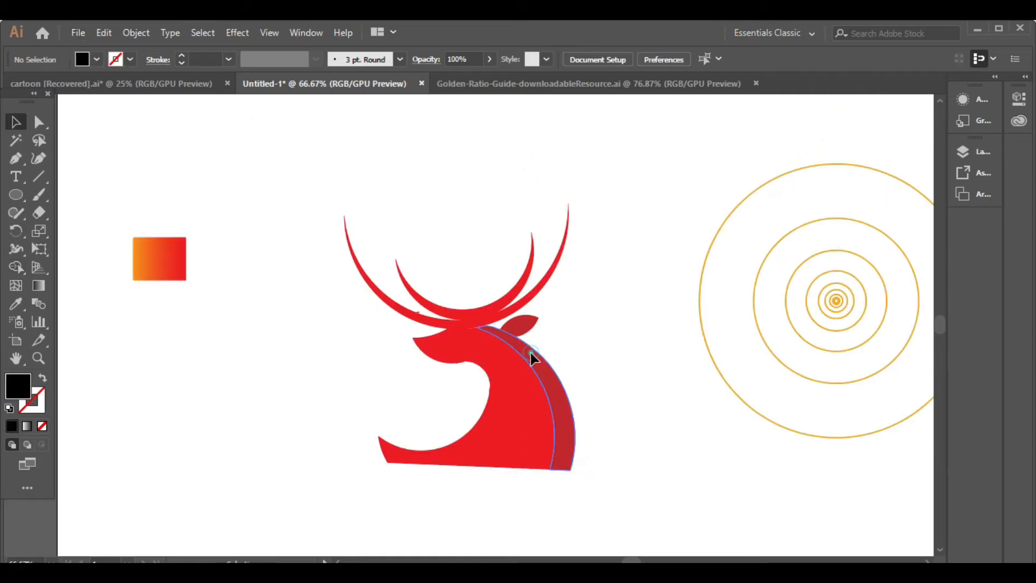
Show the gradient settings and apply the sample square's orange-to-red gradient to the outer neck strip
{"action": "left_click", "coordinate": [530, 352]}
{"action": "left_click", "coordinate": [306, 33]}
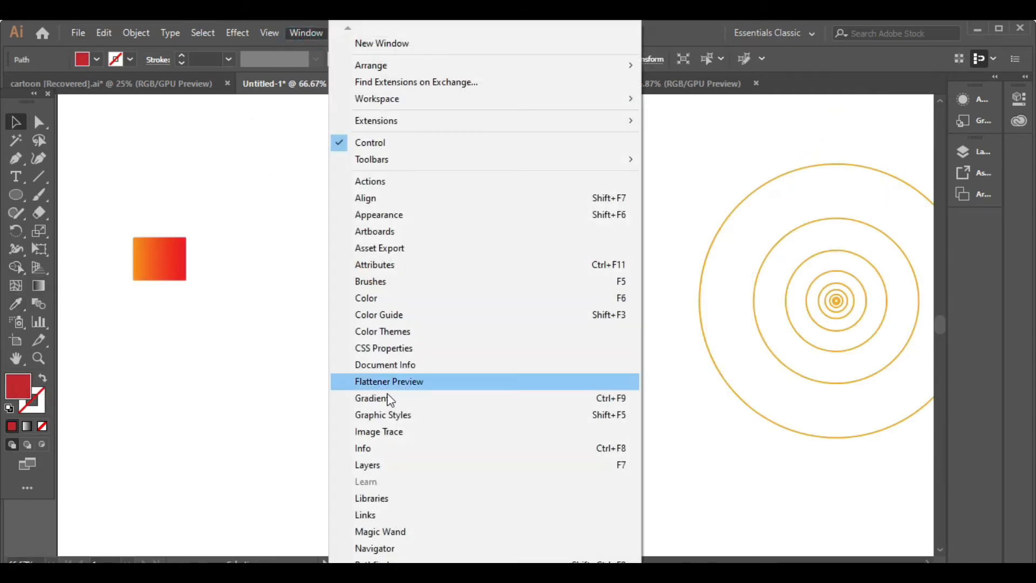
{"action": "left_click", "coordinate": [399, 402]}
{"action": "left_click", "coordinate": [13, 305]}
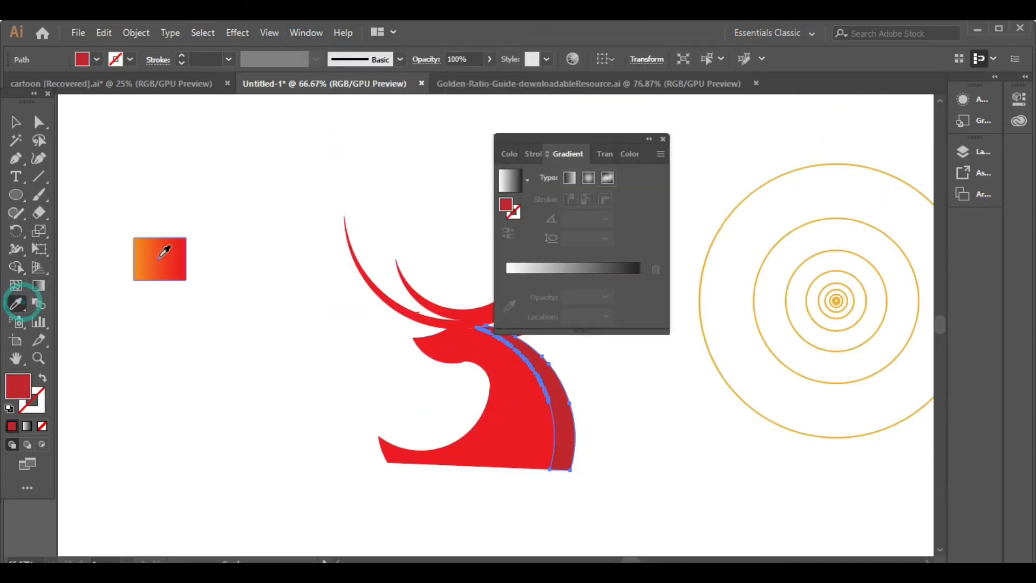
{"action": "left_click", "coordinate": [161, 253]}
{"action": "left_click_drag", "start_coordinate": [591, 137], "coordinate": [677, 116]}
{"action": "key", "text": "v"}
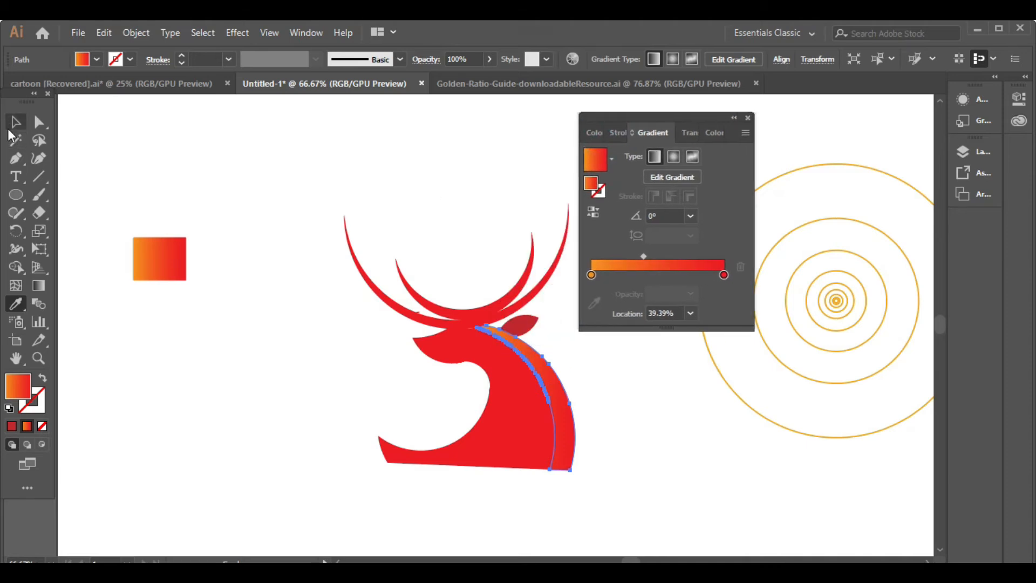
Ungroup the deer artwork so its shapes can be selected individually
{"action": "left_click", "coordinate": [316, 444]}
{"action": "left_click", "coordinate": [506, 437]}
{"action": "right_click", "coordinate": [261, 326]}
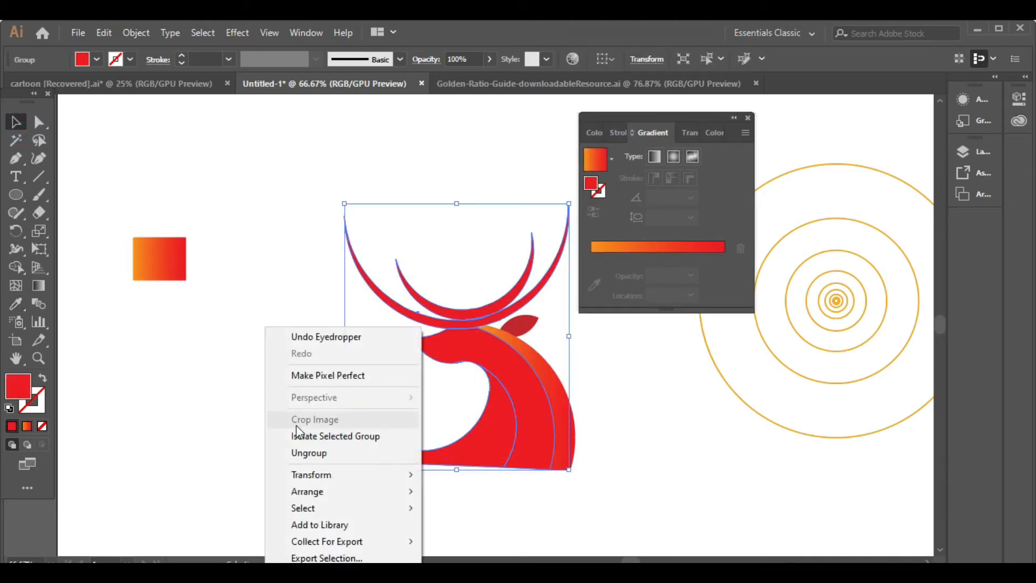
{"action": "left_click", "coordinate": [311, 452]}
{"action": "left_click", "coordinate": [268, 425]}
Apply the sample square's orange-to-red gradient to the head and middle neck shape
{"action": "left_click", "coordinate": [457, 349]}
{"action": "left_click", "coordinate": [16, 306]}
{"action": "left_click", "coordinate": [160, 258]}
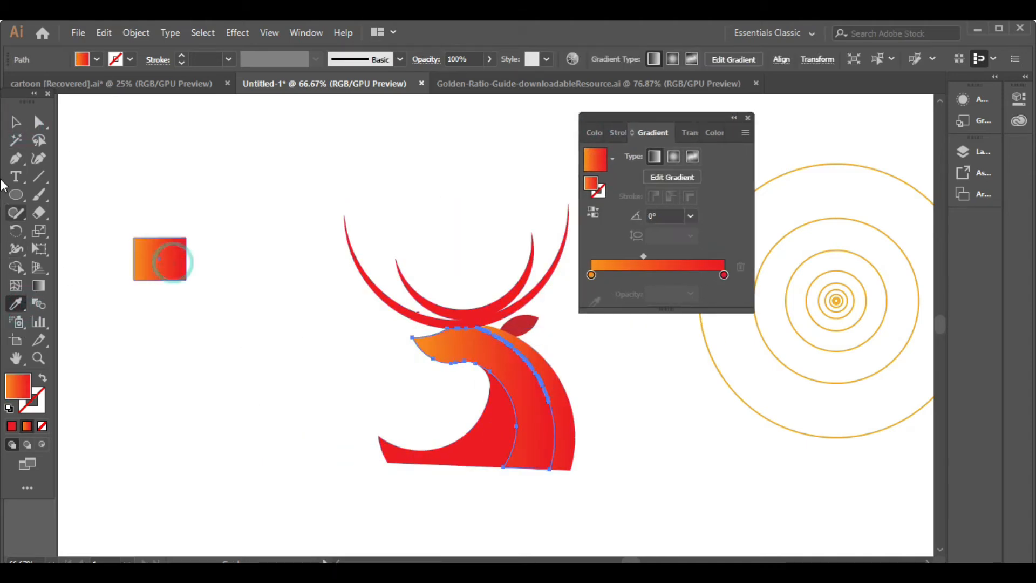
Apply the sample square's orange-to-red gradient to the chest shape
{"action": "key", "text": "v"}
{"action": "left_click", "coordinate": [261, 356]}
{"action": "left_click", "coordinate": [469, 453]}
{"action": "left_click", "coordinate": [16, 307]}
{"action": "left_click", "coordinate": [144, 250]}
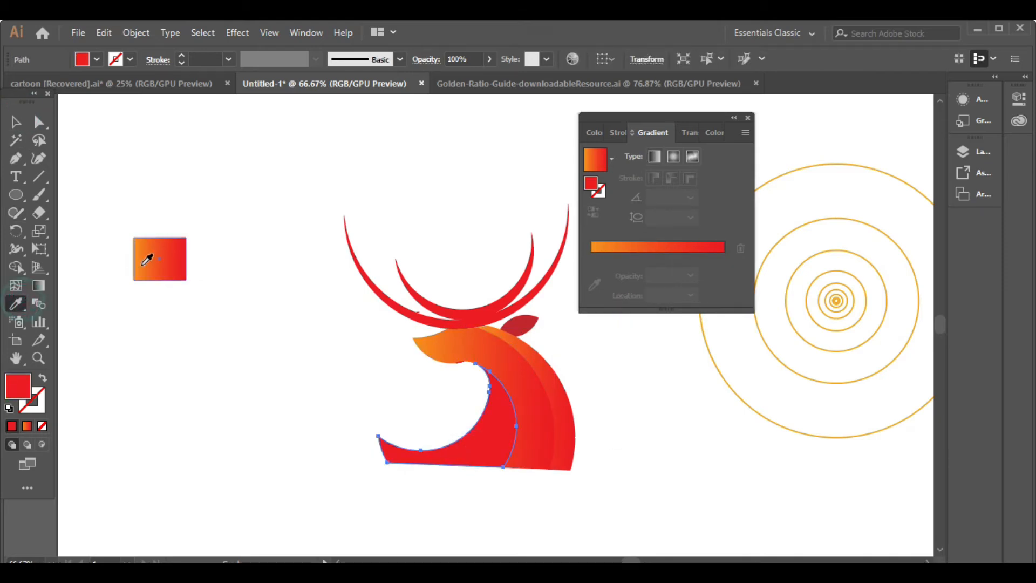
Apply the orange-to-red gradient to the inner antler crescent
{"action": "key", "text": "v"}
{"action": "left_click", "coordinate": [494, 316]}
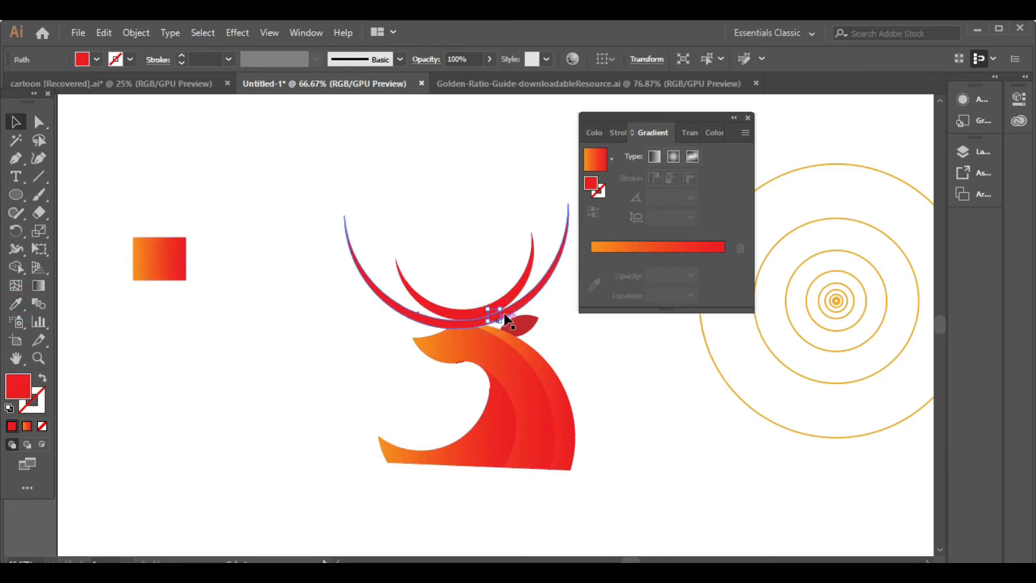
{"action": "left_click", "coordinate": [366, 308]}
{"action": "left_click", "coordinate": [494, 313]}
{"action": "key", "text": "i"}
{"action": "left_click", "coordinate": [160, 258]}
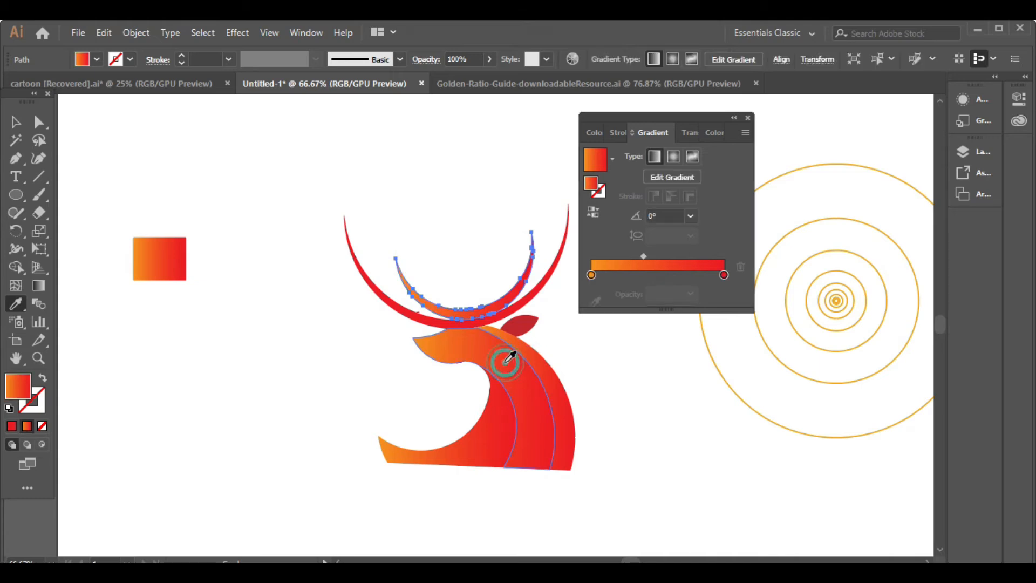
Apply the orange-to-red gradient to the outer antler crescent by sampling the neck shape
{"action": "key", "text": "v"}
{"action": "left_click", "coordinate": [536, 294]}
{"action": "key", "text": "i"}
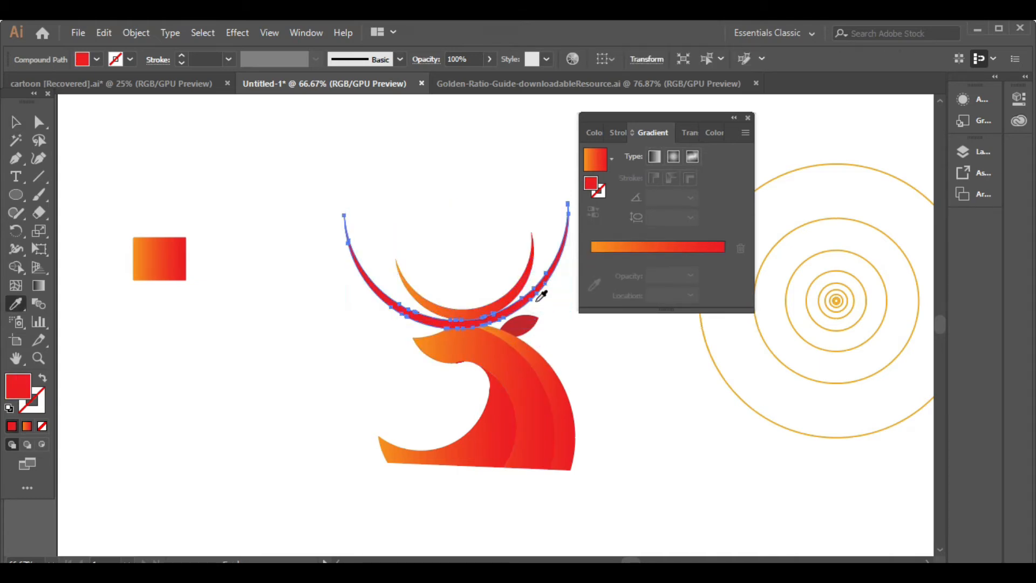
{"action": "left_click", "coordinate": [529, 379]}
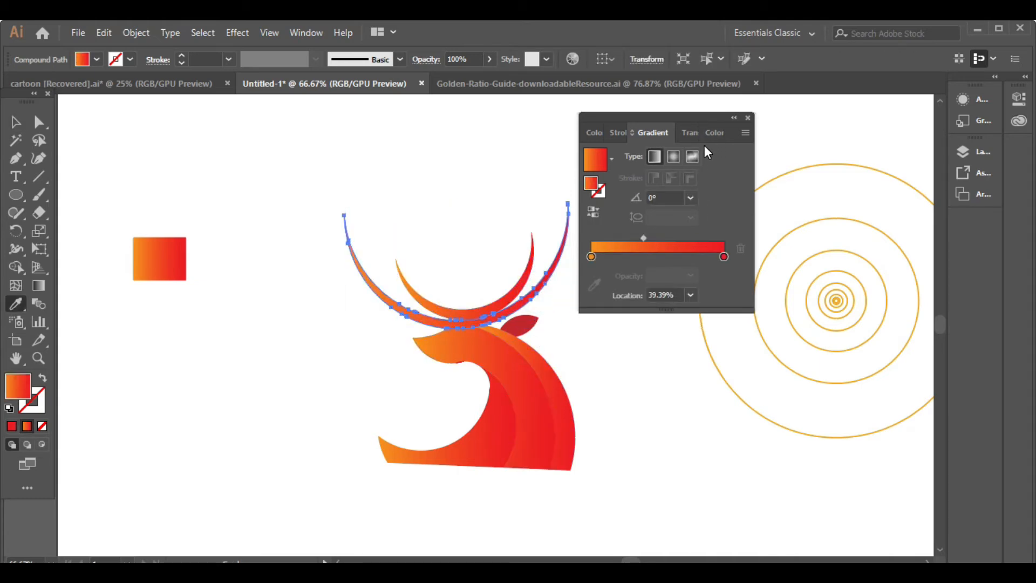
Close the gradient settings and delete the set of concentric golden-ratio guide circles beside the deer
{"action": "left_click", "coordinate": [747, 117]}
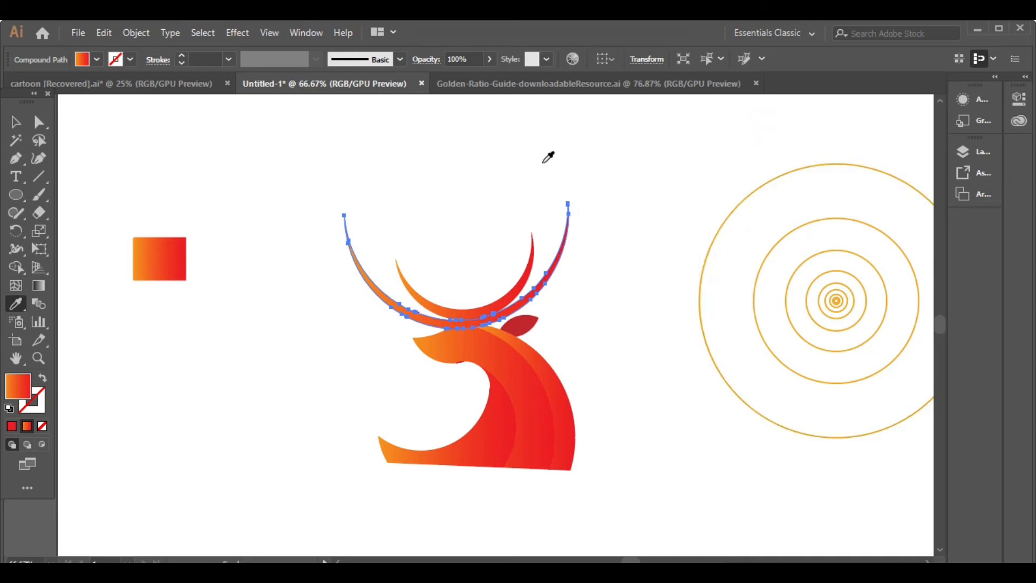
{"action": "key", "text": "v"}
{"action": "left_click_drag", "start_coordinate": [758, 155], "coordinate": [874, 386]}
{"action": "key", "text": "Delete"}
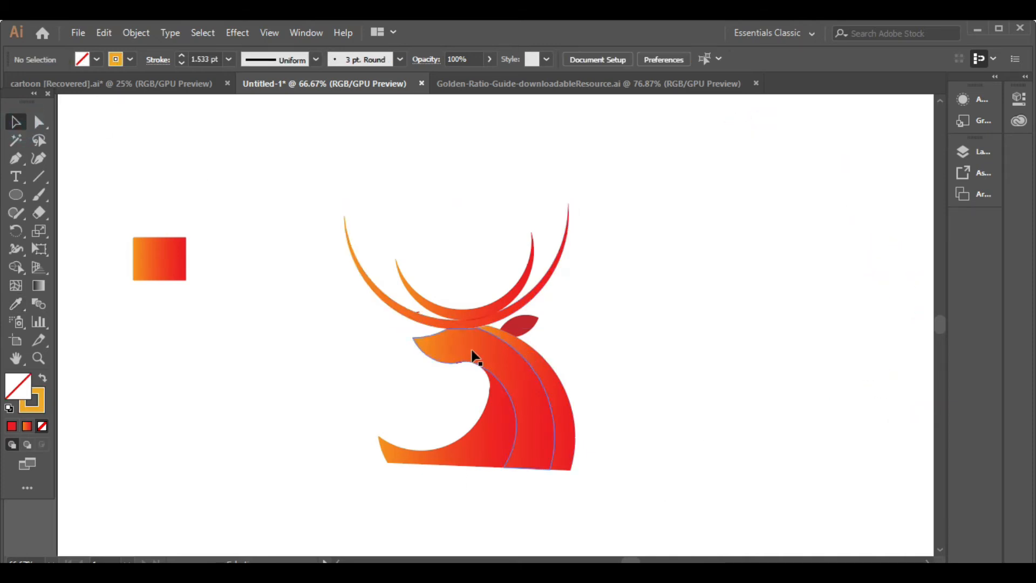
Delete the tiny stray fragment left on the outer antler and try to remove the sliver under the deer's chin
{"action": "left_click", "coordinate": [458, 364]}
{"action": "key", "text": "Delete"}
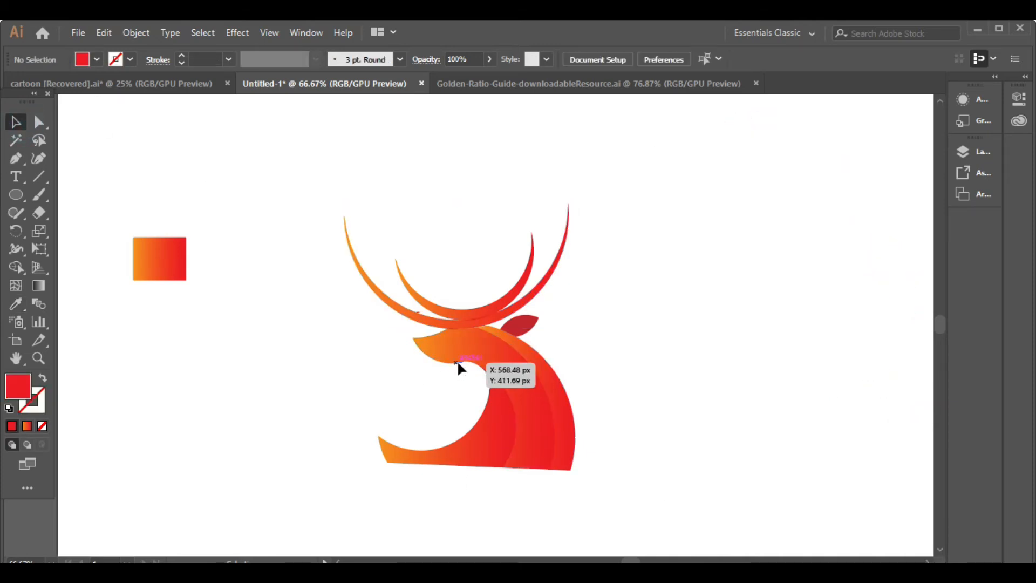
{"action": "left_click", "coordinate": [457, 362]}
{"action": "key", "text": "Delete"}
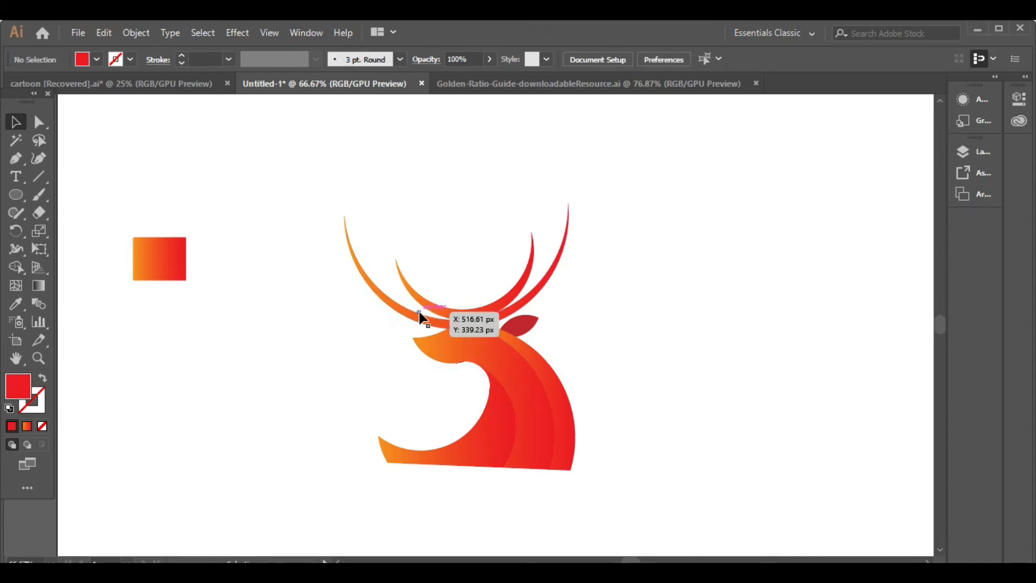
{"action": "scroll", "coordinate": [472, 377], "scroll_direction": "up", "scroll_amount": 2}
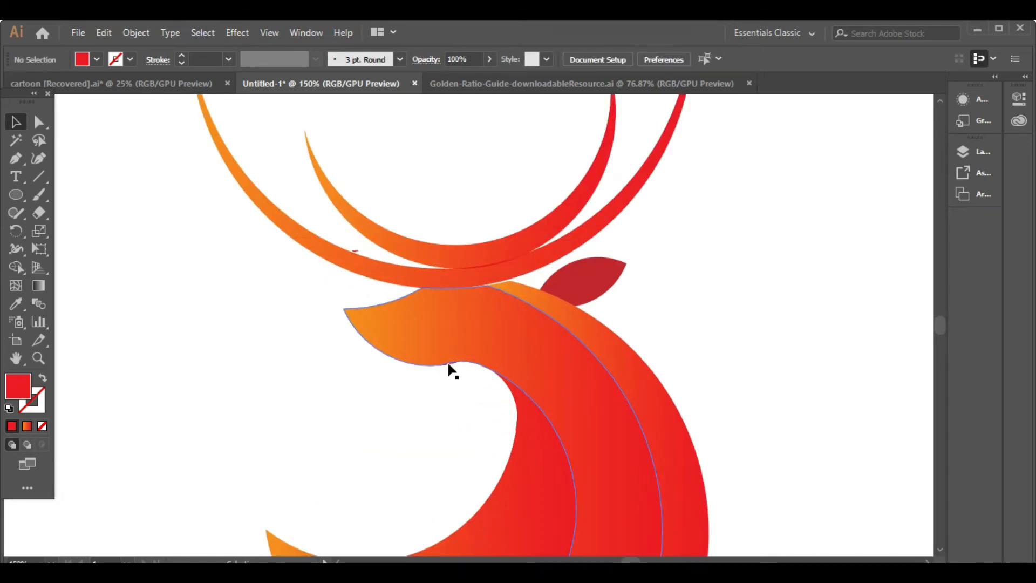
{"action": "left_click", "coordinate": [445, 354]}
{"action": "left_click", "coordinate": [358, 246]}
{"action": "left_click", "coordinate": [356, 251]}
{"action": "left_click", "coordinate": [342, 279]}
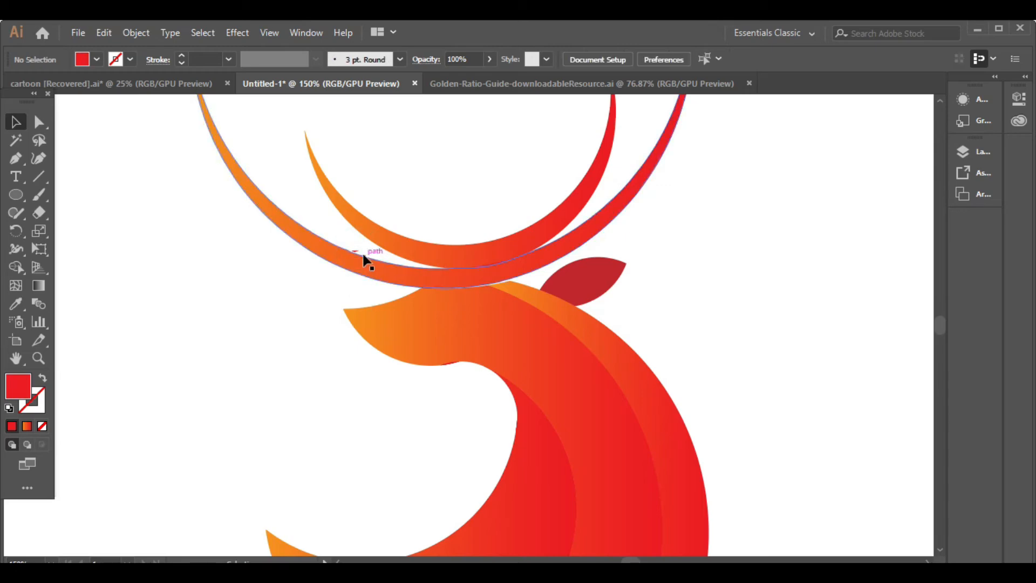
Merge the leftover red sliver under the chin into the head shape with Shape Builder and clear the selection
{"action": "left_click", "coordinate": [447, 364]}
{"action": "left_click", "coordinate": [16, 266]}
{"action": "scroll", "coordinate": [415, 371], "scroll_direction": "up", "scroll_amount": 4}
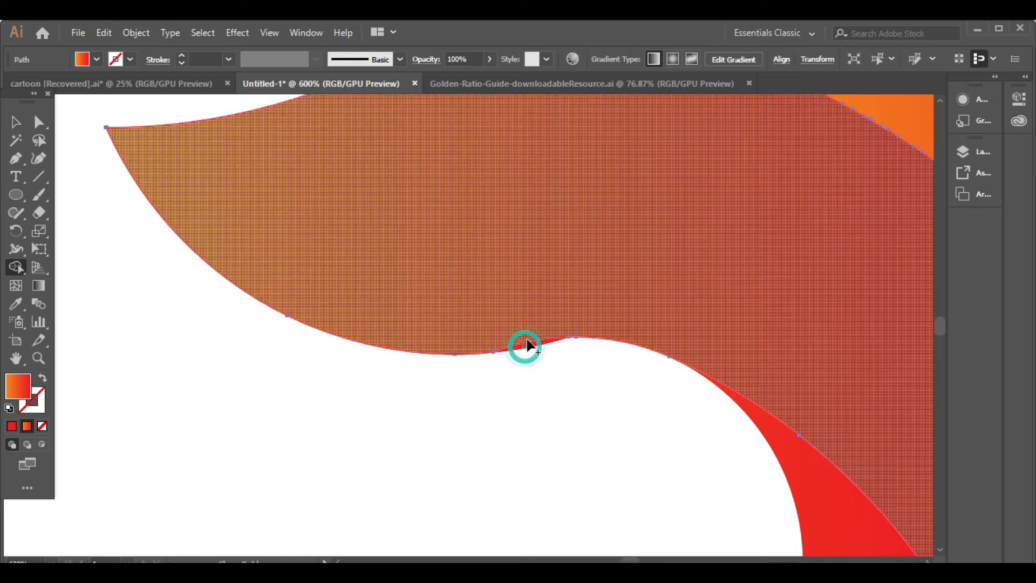
{"action": "scroll", "coordinate": [518, 346], "scroll_direction": "down", "scroll_amount": 1}
{"action": "scroll", "coordinate": [515, 348], "scroll_direction": "down", "scroll_amount": 2}
{"action": "key", "text": "v"}
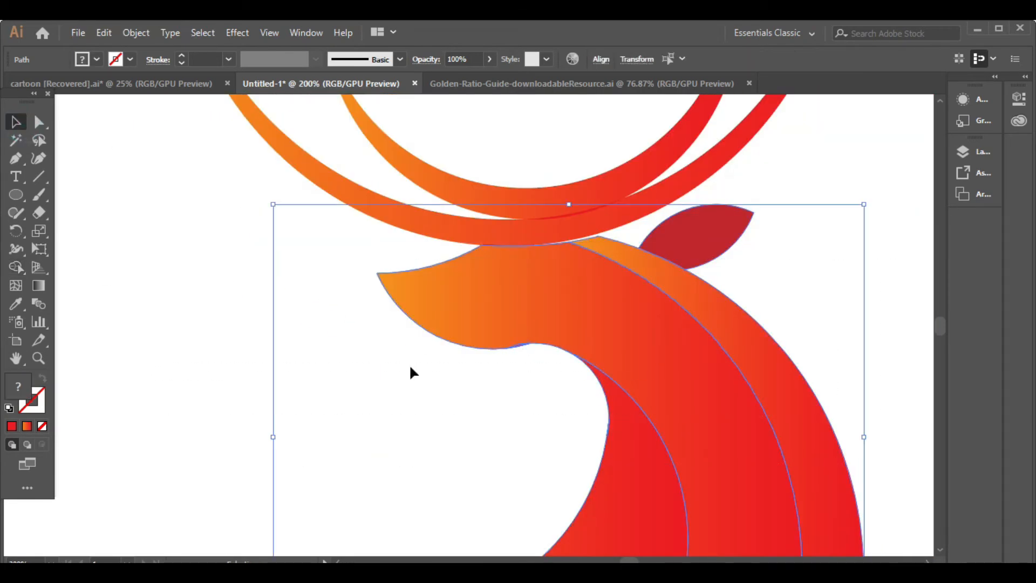
{"action": "left_click", "coordinate": [10, 270]}
{"action": "scroll", "coordinate": [517, 347], "scroll_direction": "up", "scroll_amount": 1}
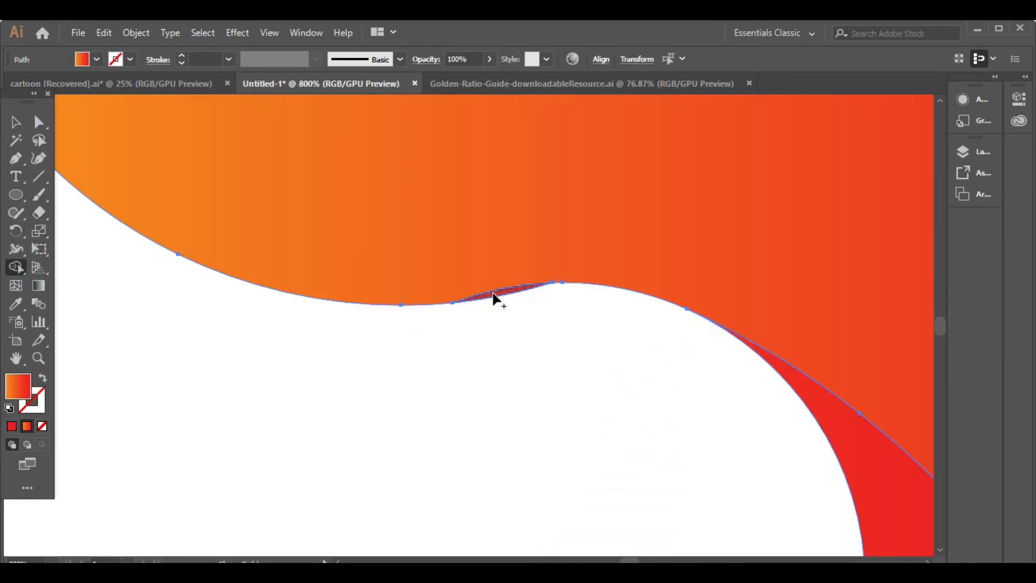
{"action": "left_click", "coordinate": [493, 295]}
{"action": "scroll", "coordinate": [481, 358], "scroll_direction": "down", "scroll_amount": 4}
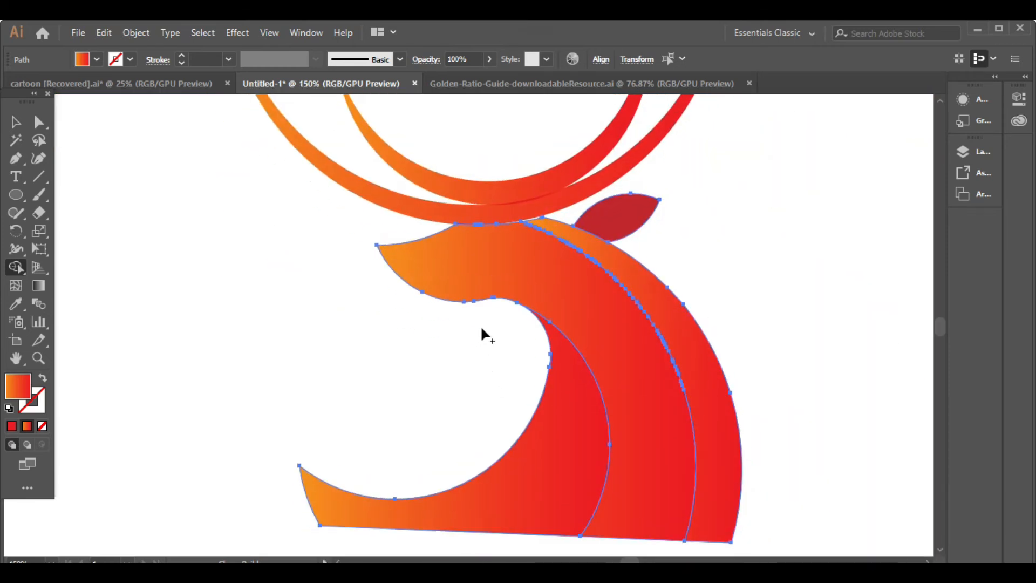
{"action": "scroll", "coordinate": [481, 328], "scroll_direction": "up", "scroll_amount": 1}
{"action": "left_click", "coordinate": [15, 122]}
{"action": "left_click", "coordinate": [186, 215]}
{"action": "left_click_drag", "start_coordinate": [192, 224], "coordinate": [989, 463]}
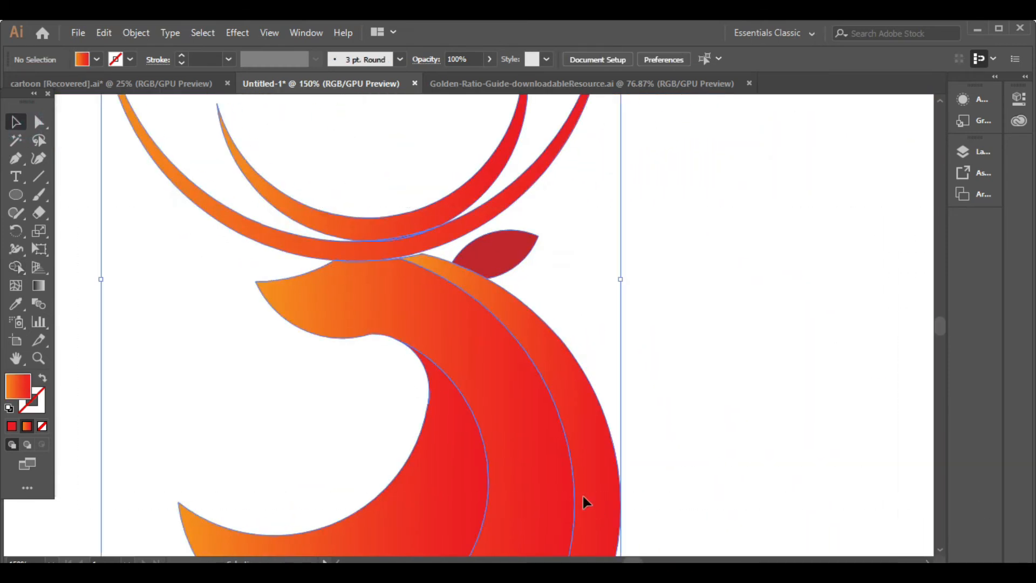
{"action": "scroll", "coordinate": [580, 475], "scroll_direction": "down", "scroll_amount": 2}
{"action": "scroll", "coordinate": [561, 446], "scroll_direction": "up", "scroll_amount": 1}
{"action": "left_click", "coordinate": [678, 243]}
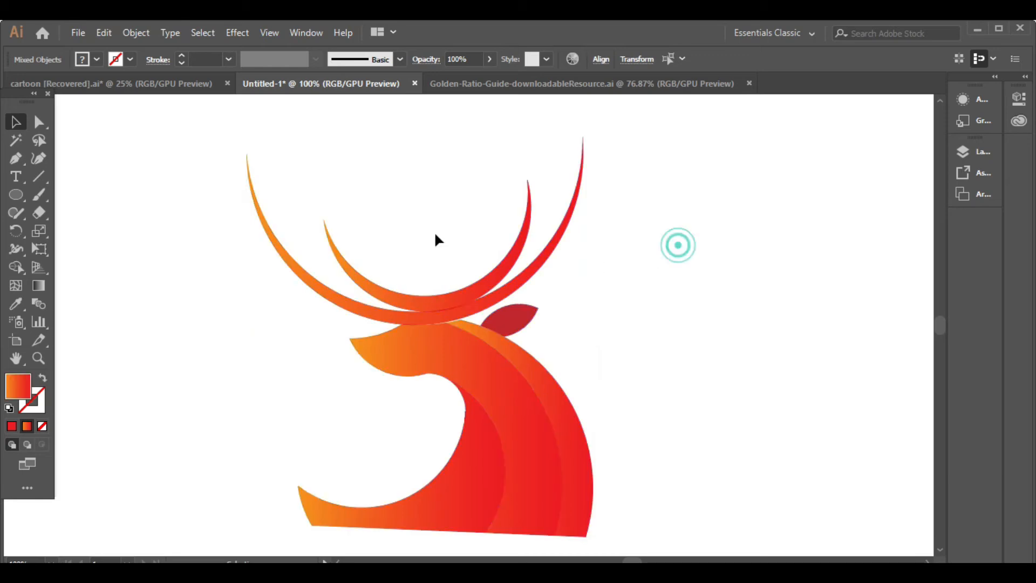
Redirect the inner antler's gradient so it runs downward from orange at the tips to red at the base
{"action": "left_click", "coordinate": [469, 291]}
{"action": "left_click", "coordinate": [39, 286]}
{"action": "left_click_drag", "start_coordinate": [429, 179], "coordinate": [467, 356]}
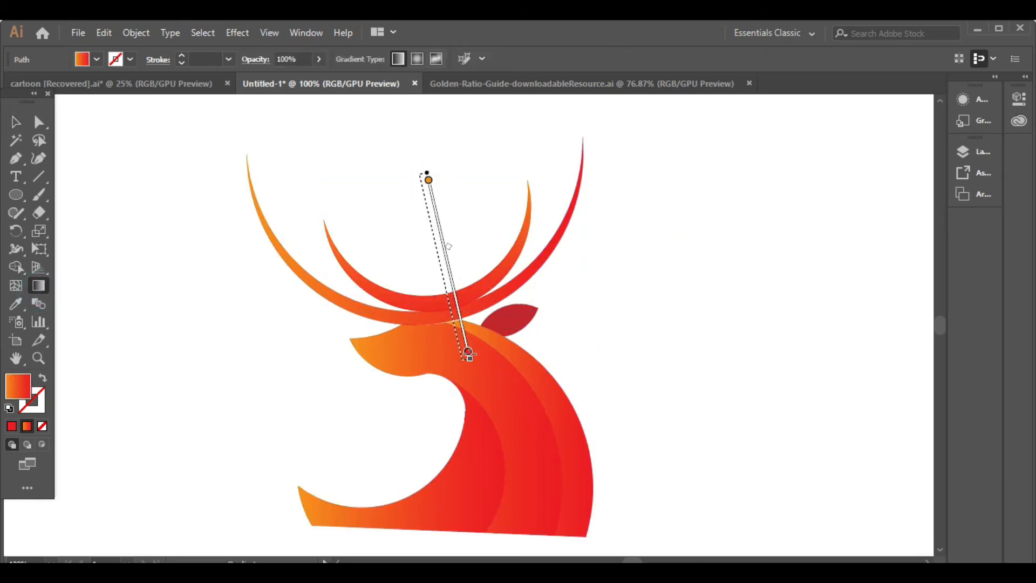
{"action": "left_click", "coordinate": [16, 122]}
{"action": "left_click", "coordinate": [462, 254]}
Redirect the outer antler's gradient near-vertically, from orange between the tips to red below the head, and deselect it
{"action": "left_click", "coordinate": [533, 276]}
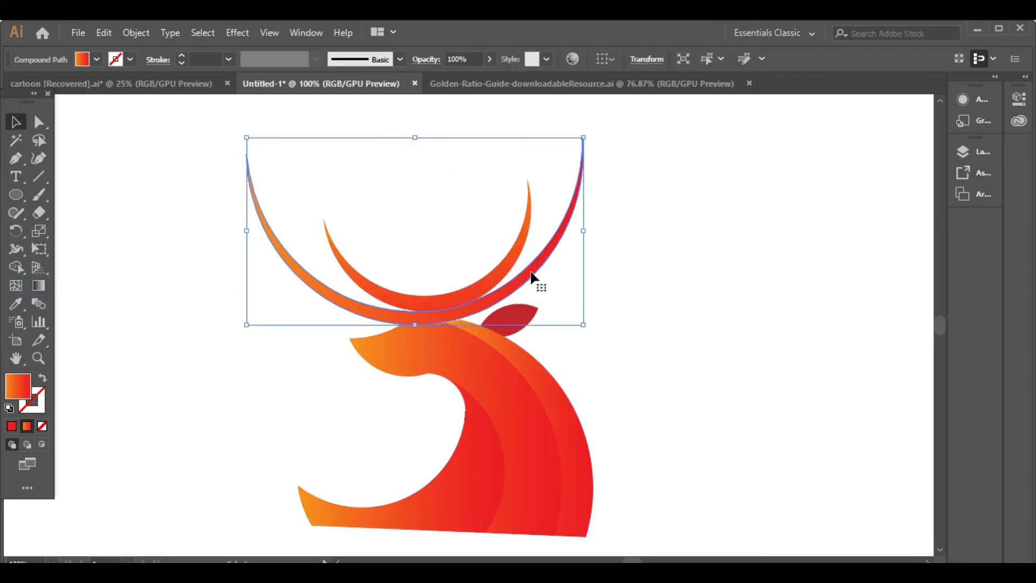
{"action": "key", "text": "g"}
{"action": "left_click_drag", "start_coordinate": [405, 171], "coordinate": [436, 407]}
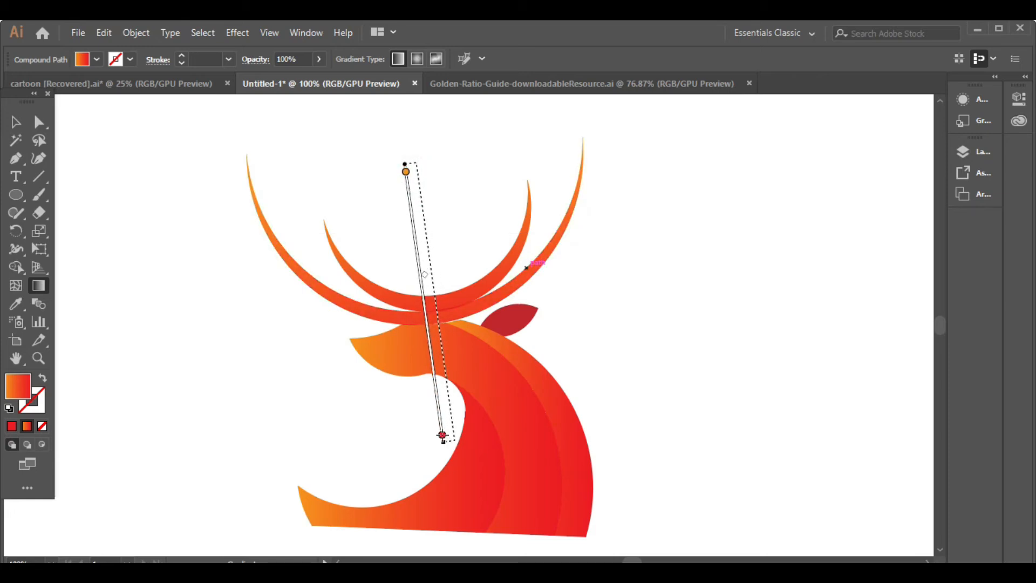
{"action": "key", "text": "v"}
{"action": "left_click", "coordinate": [754, 444]}
Fill the ear with the orange-to-red gradient, running diagonally from orange beyond its tip to red inside the head
{"action": "left_click", "coordinate": [517, 330]}
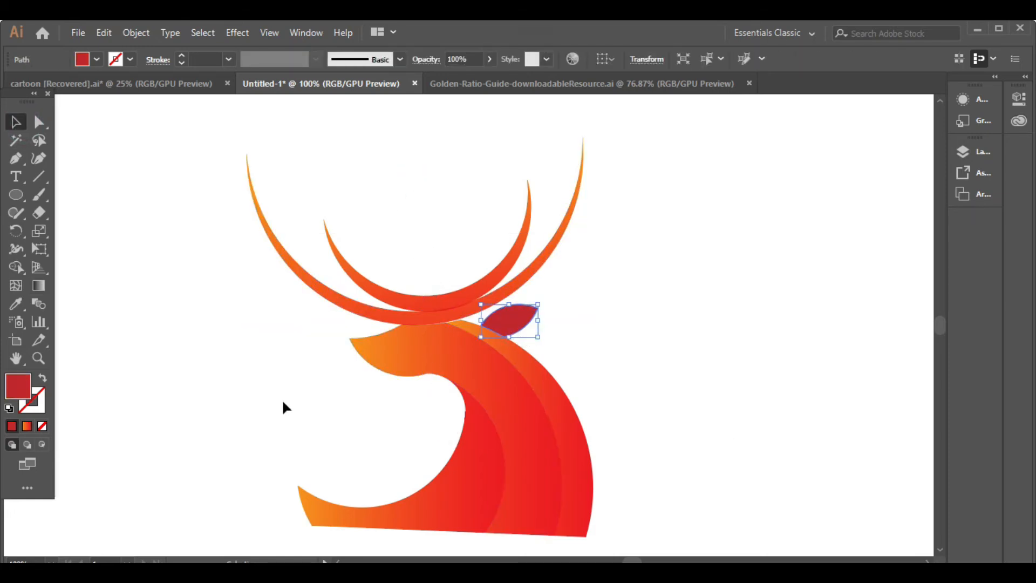
{"action": "key", "text": "g"}
{"action": "key", "text": "period"}
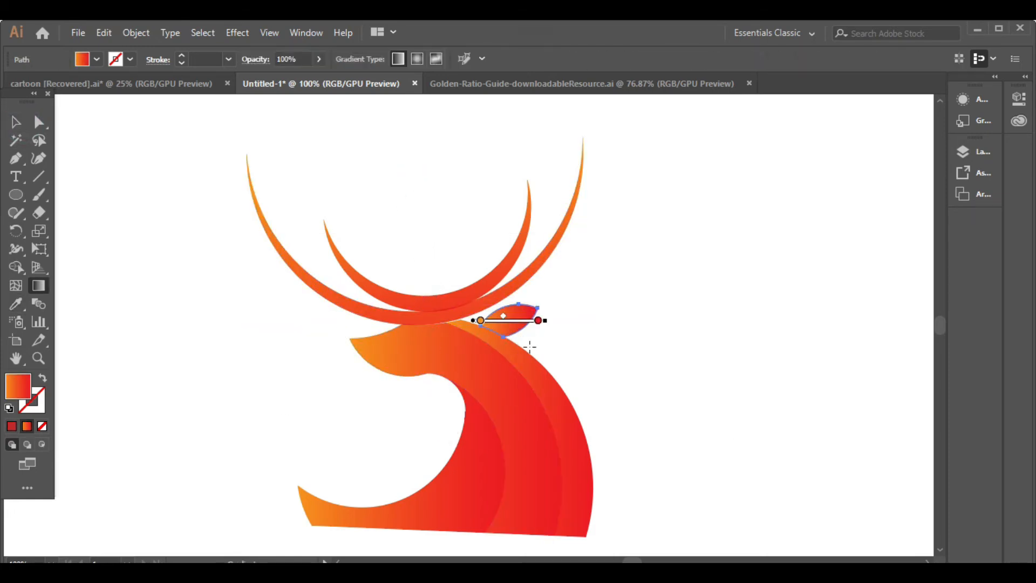
{"action": "mouse_move", "coordinate": [567, 278]}
{"action": "left_mouse_down"}
{"action": "mouse_move", "coordinate": [499, 349]}
{"action": "mouse_move", "coordinate": [445, 366]}
{"action": "left_mouse_up"}
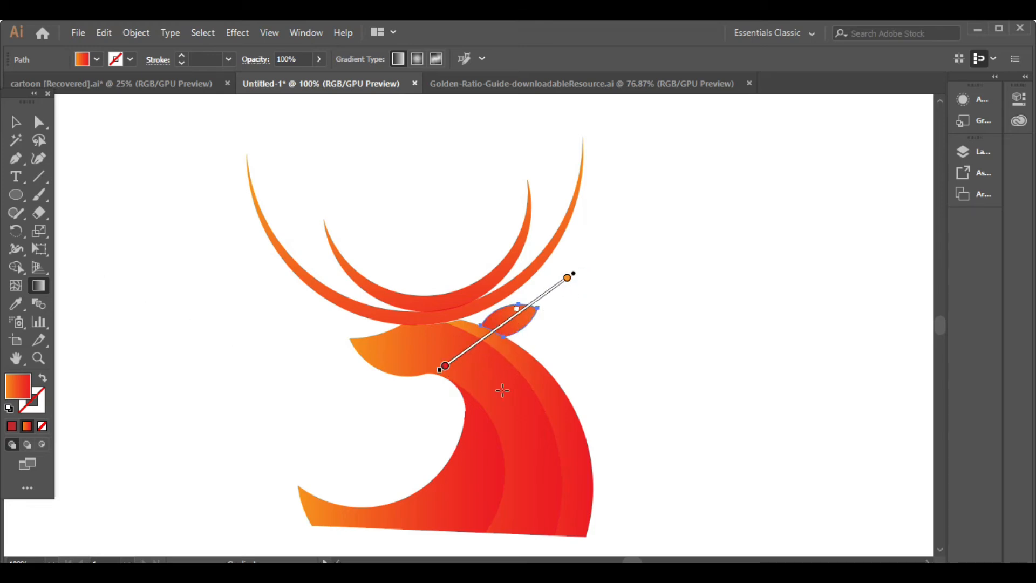
{"action": "key", "text": "v"}
{"action": "left_click", "coordinate": [597, 404]}
Angle the outer neck shape's gradient from orange outside the back to red toward the chest
{"action": "left_click", "coordinate": [561, 405]}
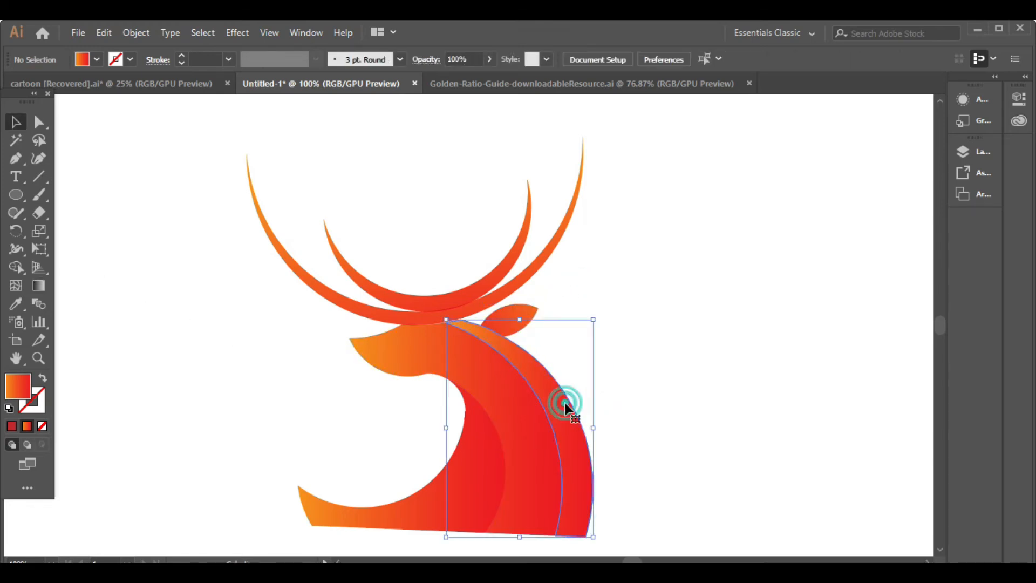
{"action": "key", "text": "g"}
{"action": "mouse_move", "coordinate": [686, 370]}
{"action": "left_mouse_down"}
{"action": "mouse_move", "coordinate": [446, 455]}
{"action": "mouse_move", "coordinate": [445, 492]}
{"action": "mouse_move", "coordinate": [441, 468]}
{"action": "left_mouse_up"}
{"action": "key", "text": "v"}
Try several gradient directions on the chest shape, ending with orange at its upper left and red at its lower right
{"action": "left_click", "coordinate": [483, 475]}
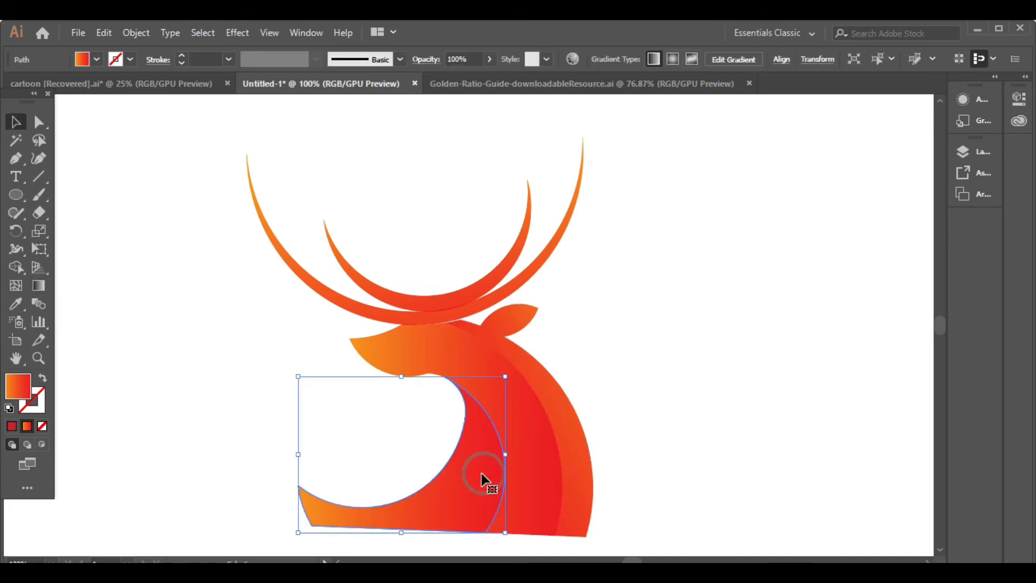
{"action": "key", "text": "g"}
{"action": "mouse_move", "coordinate": [306, 395]}
{"action": "left_mouse_down"}
{"action": "mouse_move", "coordinate": [412, 479]}
{"action": "mouse_move", "coordinate": [539, 513]}
{"action": "mouse_move", "coordinate": [413, 458]}
{"action": "left_mouse_up"}
{"action": "mouse_move", "coordinate": [379, 402]}
{"action": "left_mouse_down"}
{"action": "mouse_move", "coordinate": [381, 448]}
{"action": "mouse_move", "coordinate": [589, 539]}
{"action": "mouse_move", "coordinate": [557, 528]}
{"action": "left_mouse_up"}
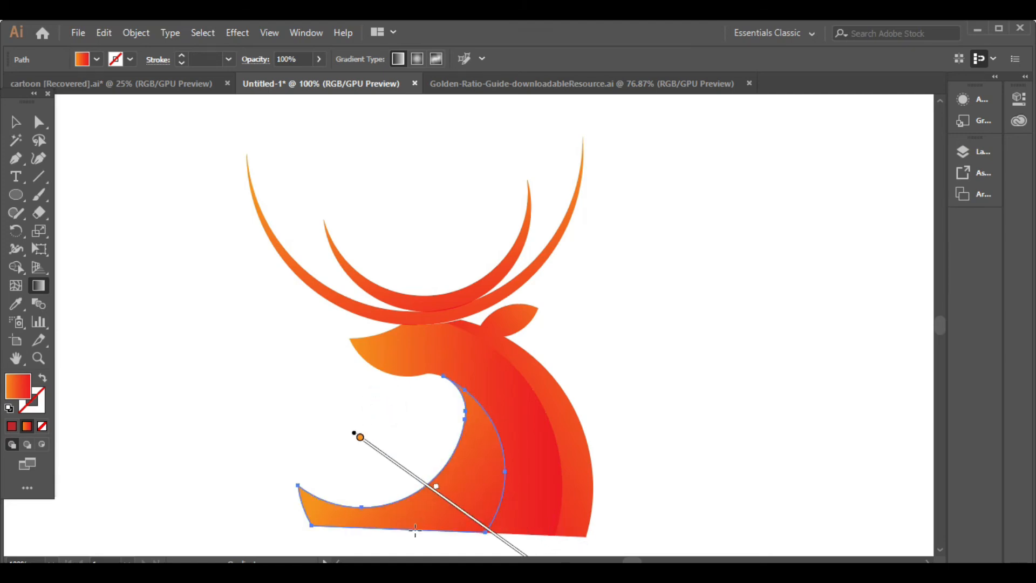
{"action": "mouse_move", "coordinate": [413, 541]}
{"action": "left_mouse_down"}
{"action": "mouse_move", "coordinate": [514, 394]}
{"action": "mouse_move", "coordinate": [606, 419]}
{"action": "mouse_move", "coordinate": [597, 444]}
{"action": "mouse_move", "coordinate": [551, 448]}
{"action": "left_mouse_up"}
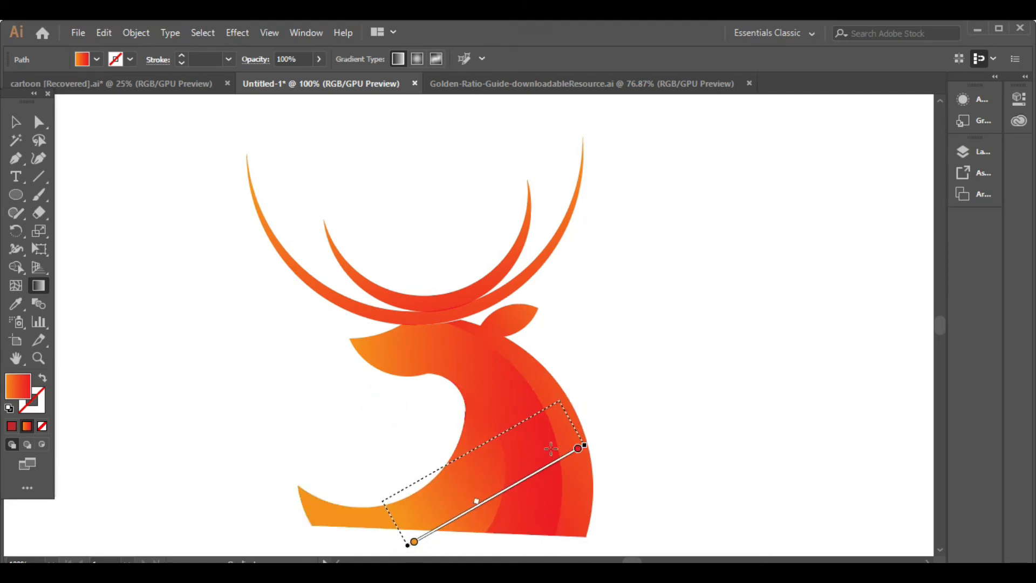
{"action": "left_click_drag", "start_coordinate": [386, 395], "coordinate": [555, 519]}
{"action": "key", "text": "v"}
Try different gradient directions on the head and middle neck shape, ending with orange above the ear running diagonally to red below the chin
{"action": "left_click", "coordinate": [532, 430]}
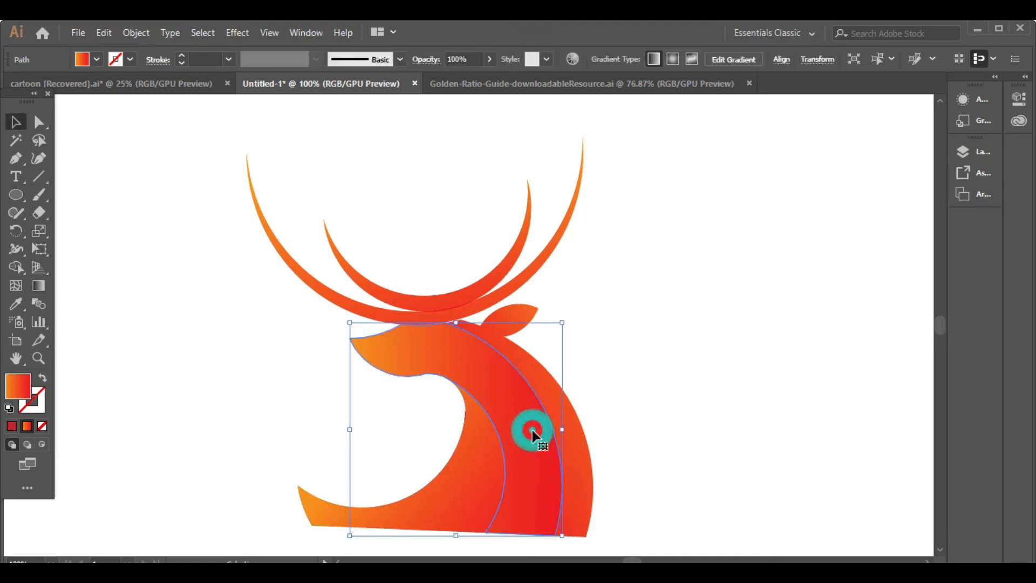
{"action": "key", "text": "g"}
{"action": "left_click_drag", "start_coordinate": [433, 288], "coordinate": [512, 520]}
{"action": "scroll", "coordinate": [529, 507], "scroll_direction": "down", "scroll_amount": 1}
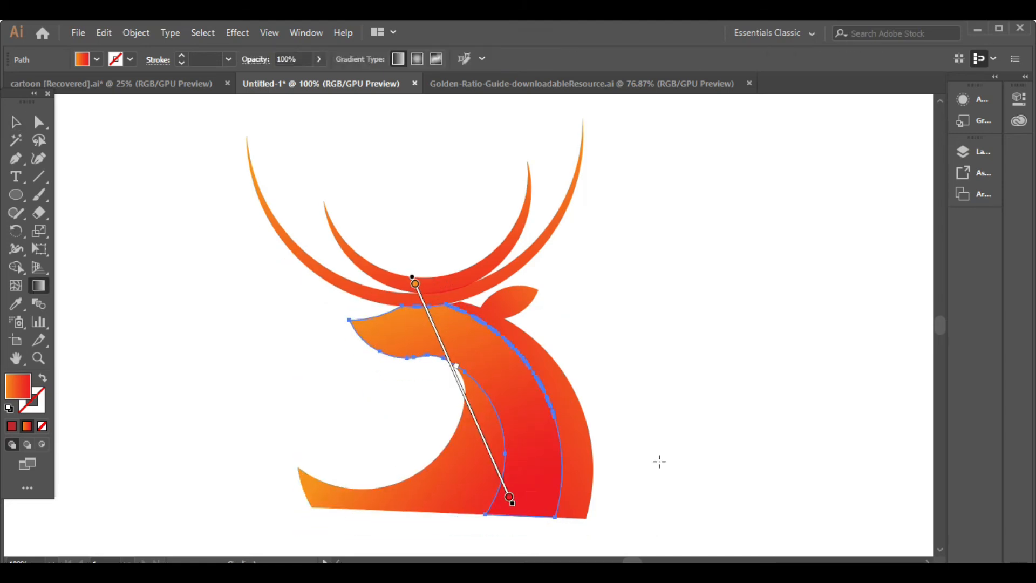
{"action": "mouse_move", "coordinate": [659, 462]}
{"action": "left_mouse_down"}
{"action": "mouse_move", "coordinate": [432, 535]}
{"action": "mouse_move", "coordinate": [492, 438]}
{"action": "mouse_move", "coordinate": [529, 438]}
{"action": "mouse_move", "coordinate": [508, 437]}
{"action": "left_mouse_up"}
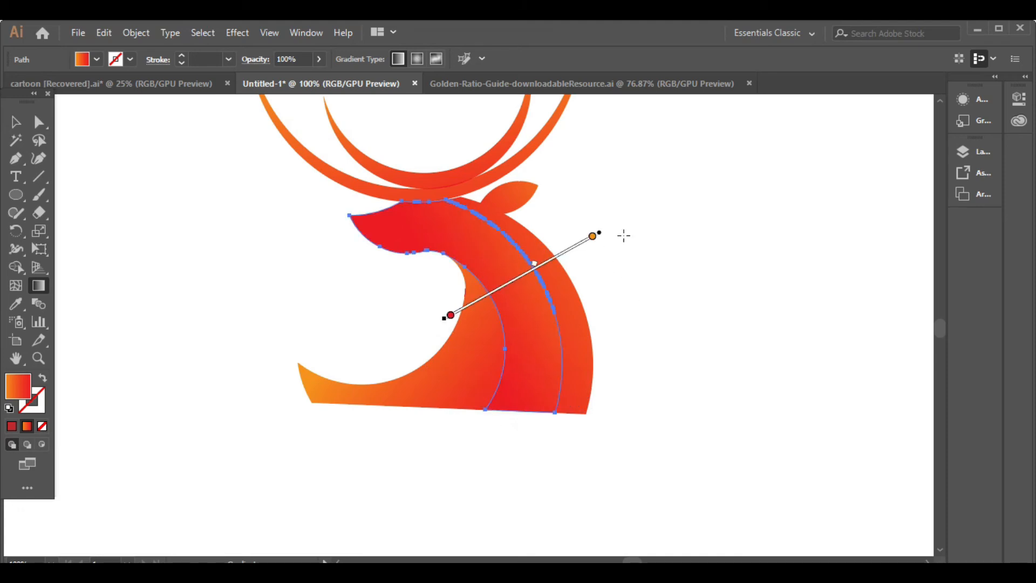
{"action": "scroll", "coordinate": [621, 232], "scroll_direction": "up", "scroll_amount": 1}
{"action": "left_click_drag", "start_coordinate": [594, 204], "coordinate": [399, 382]}
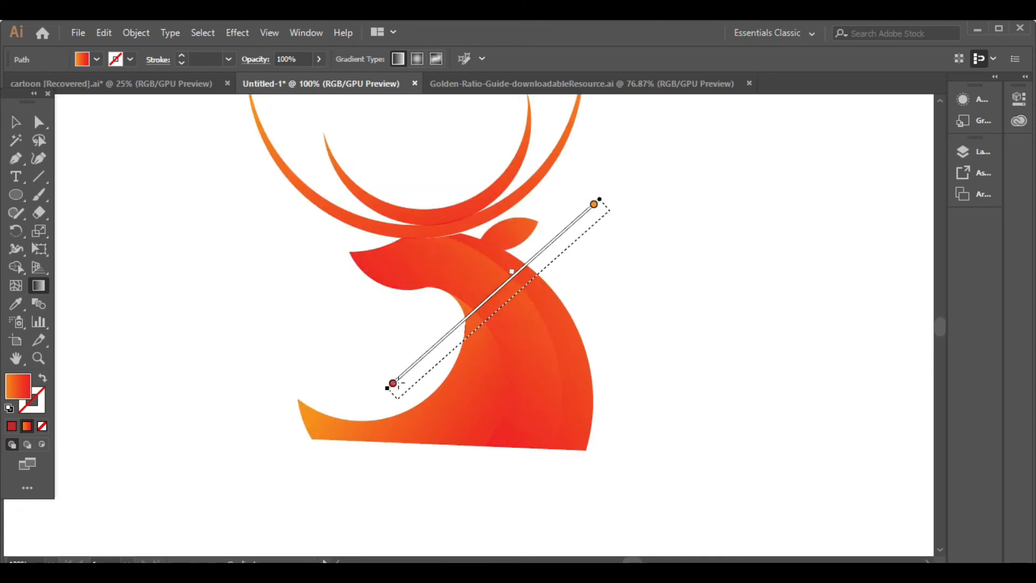
{"action": "mouse_move", "coordinate": [342, 335]}
{"action": "left_mouse_down"}
{"action": "mouse_move", "coordinate": [428, 340]}
{"action": "mouse_move", "coordinate": [573, 310]}
{"action": "mouse_move", "coordinate": [573, 272]}
{"action": "left_mouse_up"}
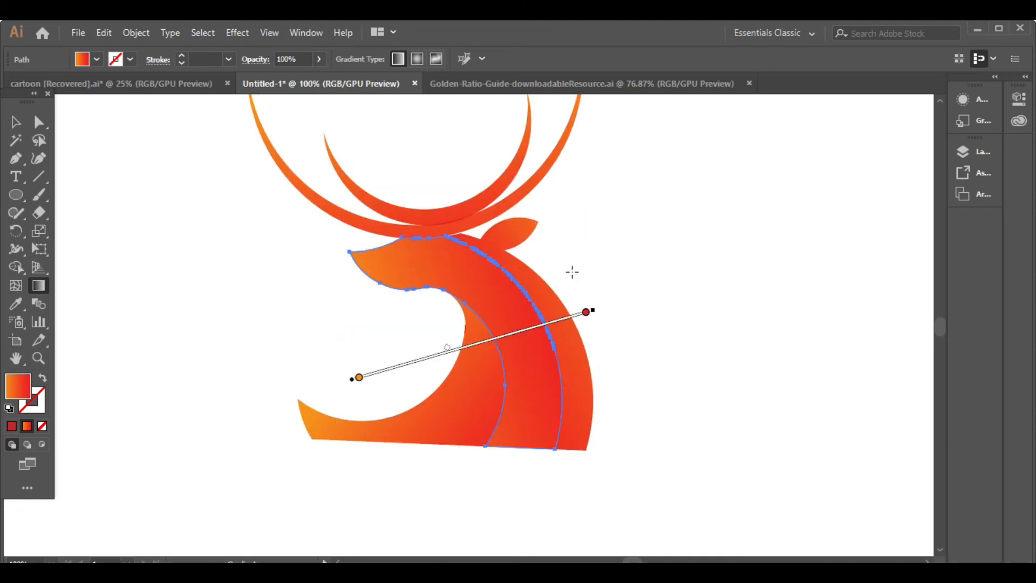
{"action": "scroll", "coordinate": [573, 272], "scroll_direction": "up", "scroll_amount": 1}
{"action": "left_click_drag", "start_coordinate": [330, 336], "coordinate": [613, 372]}
{"action": "left_click_drag", "start_coordinate": [386, 509], "coordinate": [550, 248]}
{"action": "mouse_move", "coordinate": [494, 206]}
{"action": "left_mouse_down"}
{"action": "mouse_move", "coordinate": [396, 482]}
{"action": "mouse_move", "coordinate": [254, 319]}
{"action": "mouse_move", "coordinate": [300, 374]}
{"action": "mouse_move", "coordinate": [383, 433]}
{"action": "mouse_move", "coordinate": [356, 435]}
{"action": "mouse_move", "coordinate": [388, 394]}
{"action": "left_mouse_up"}
{"action": "left_click", "coordinate": [19, 119]}
{"action": "left_click", "coordinate": [132, 232]}
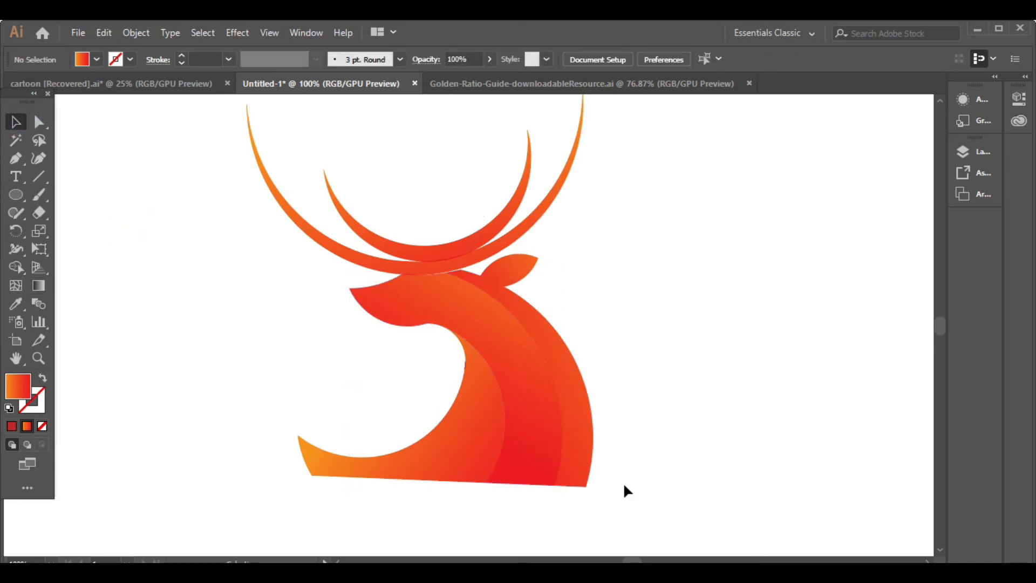
Rework the chest shape's gradient into a long diagonal from orange beyond the upper neck to red below the chest tip
{"action": "left_click", "coordinate": [472, 472]}
{"action": "key", "text": "g"}
{"action": "left_click_drag", "start_coordinate": [315, 340], "coordinate": [537, 501]}
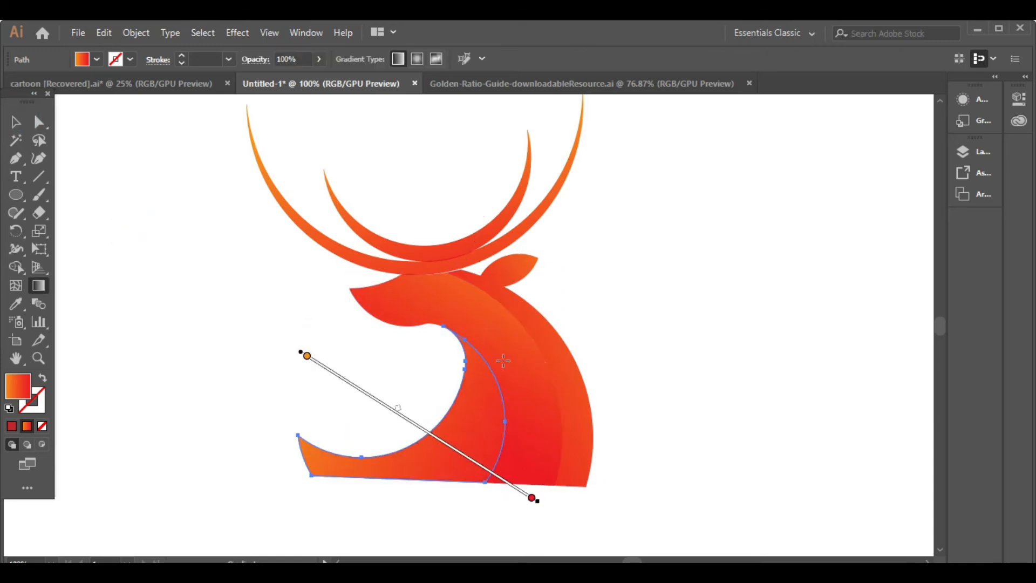
{"action": "left_click_drag", "start_coordinate": [512, 348], "coordinate": [334, 476]}
{"action": "left_click_drag", "start_coordinate": [274, 506], "coordinate": [384, 464]}
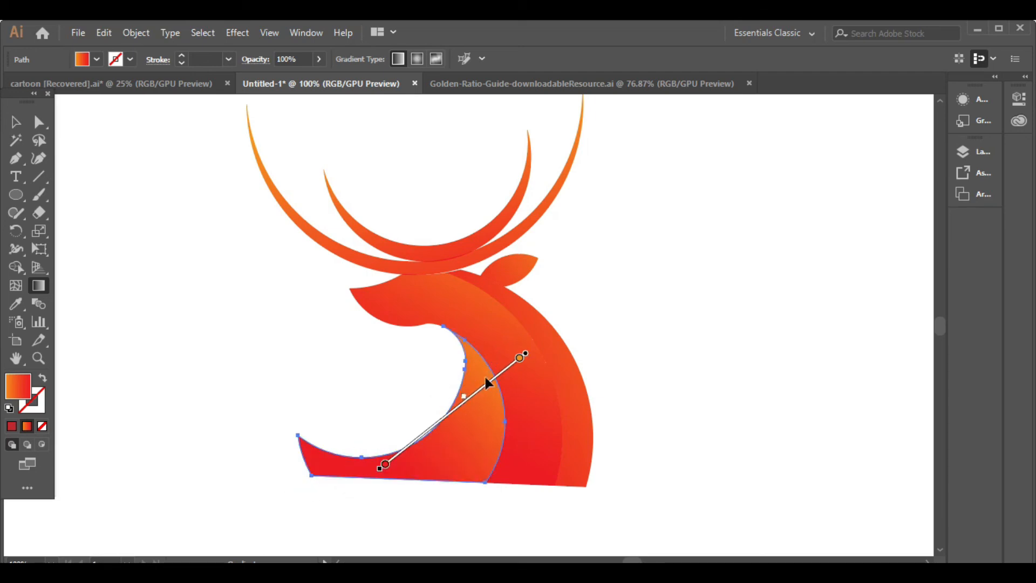
{"action": "mouse_move", "coordinate": [606, 259]}
{"action": "left_mouse_down"}
{"action": "mouse_move", "coordinate": [331, 503]}
{"action": "mouse_move", "coordinate": [227, 527]}
{"action": "left_mouse_up"}
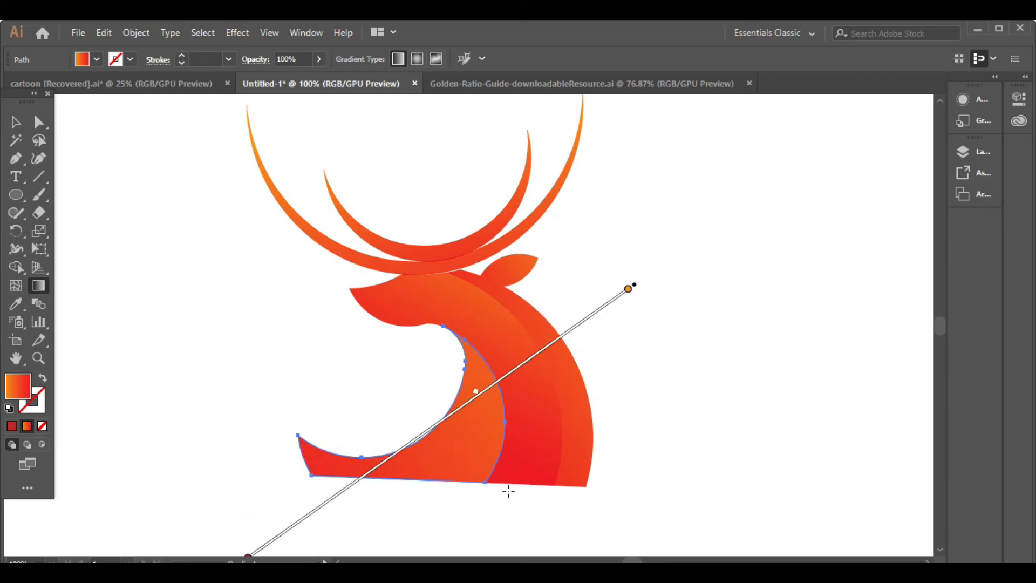
{"action": "key", "text": "v"}
Reverse the outer neck shape's gradient so it runs from orange beyond its lower end to red past the head, and deselect it
{"action": "left_click", "coordinate": [584, 425]}
{"action": "key", "text": "g"}
{"action": "left_click_drag", "start_coordinate": [699, 243], "coordinate": [464, 414]}
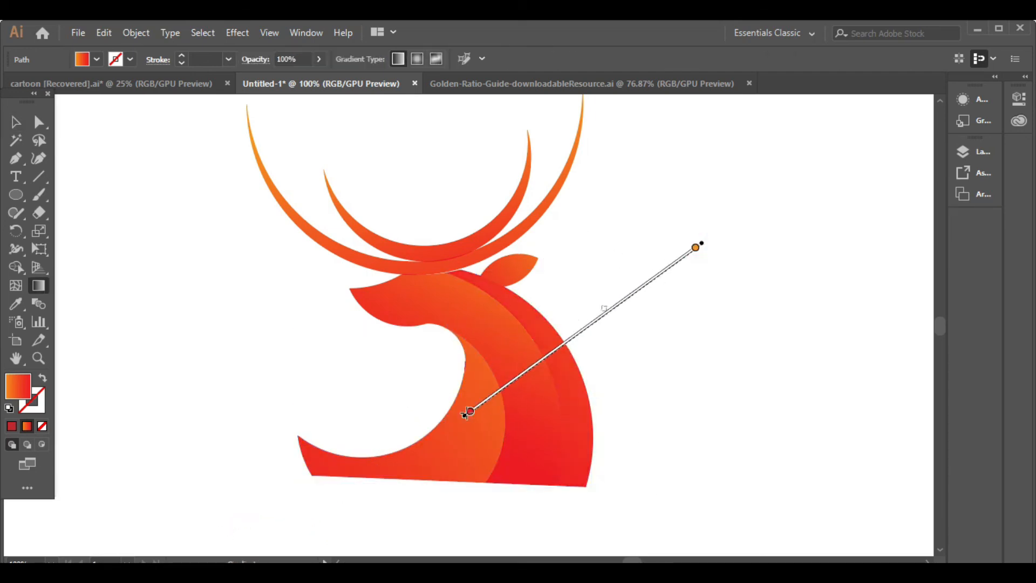
{"action": "mouse_move", "coordinate": [675, 469]}
{"action": "left_mouse_down"}
{"action": "mouse_move", "coordinate": [412, 213]}
{"action": "mouse_move", "coordinate": [331, 196]}
{"action": "mouse_move", "coordinate": [308, 217]}
{"action": "left_mouse_up"}
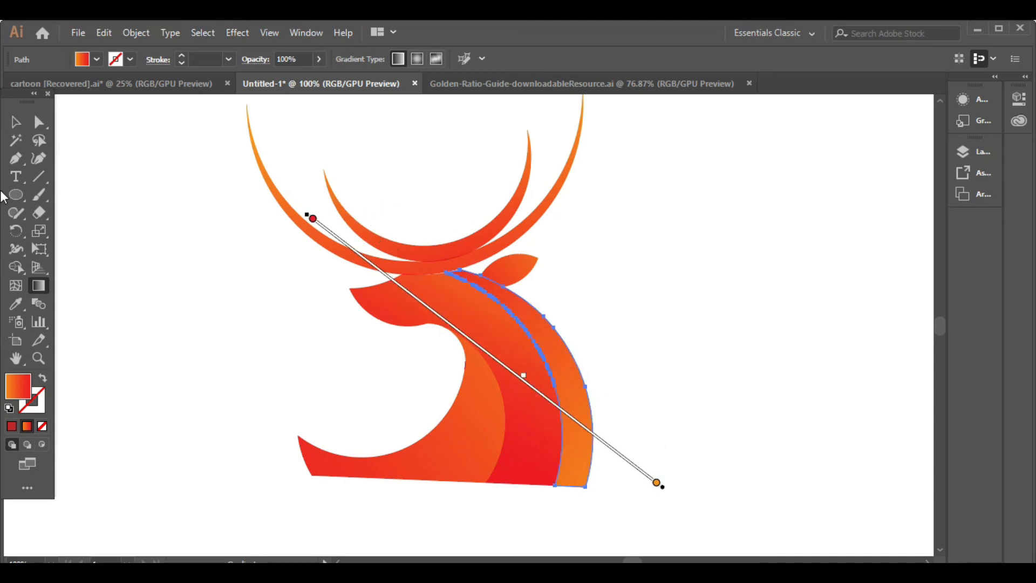
{"action": "left_click", "coordinate": [17, 121]}
{"action": "left_click", "coordinate": [137, 305]}
Select the whole deer, scale it down proportionally and reposition it on the artboard
{"action": "scroll", "coordinate": [650, 414], "scroll_direction": "up", "scroll_amount": 2}
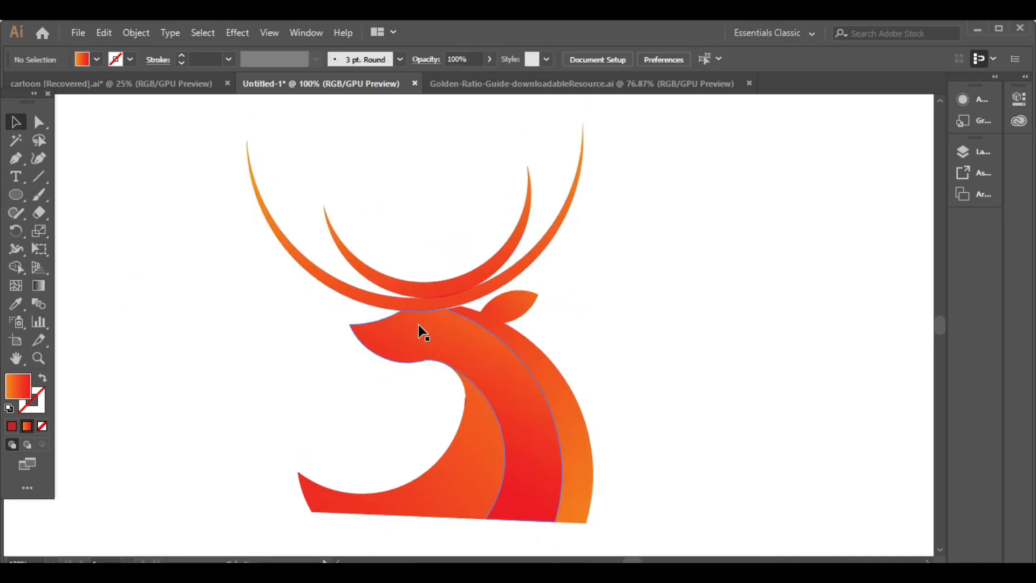
{"action": "left_click_drag", "start_coordinate": [345, 326], "coordinate": [542, 197]}
{"action": "left_click_drag", "start_coordinate": [438, 382], "coordinate": [507, 334]}
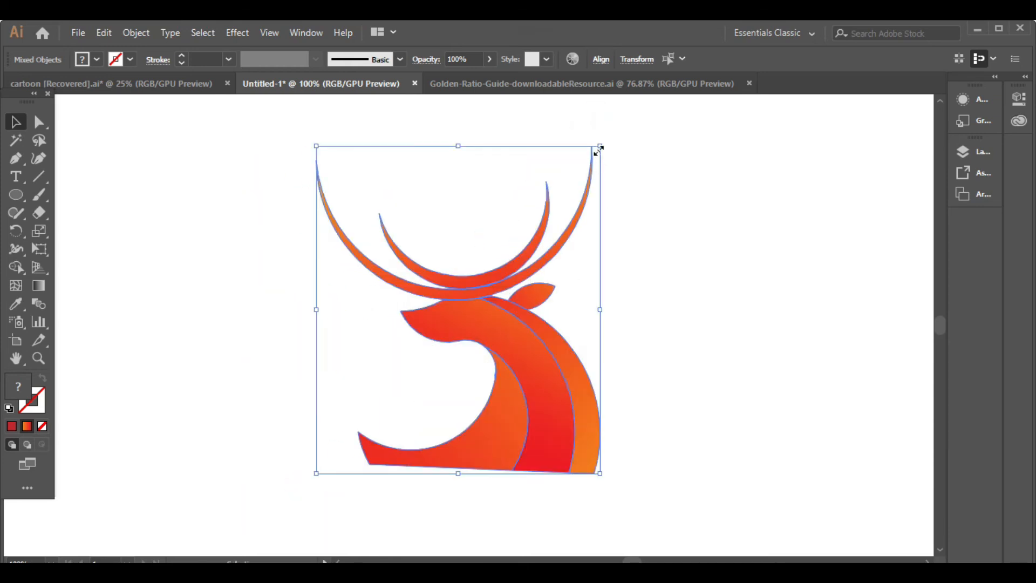
Scale the deer down slightly and draw a large circle over it, positioned to cover the antlers and head
{"action": "left_click_drag", "start_coordinate": [599, 147], "coordinate": [569, 180]}
{"action": "left_click", "coordinate": [685, 365]}
{"action": "left_click", "coordinate": [18, 194]}
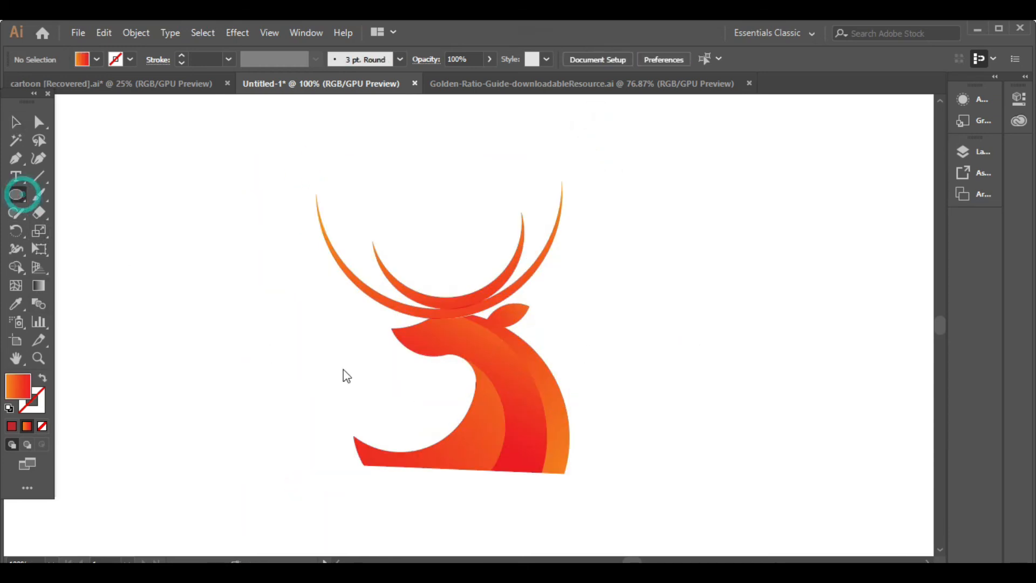
{"action": "left_click_drag", "start_coordinate": [470, 337], "coordinate": [634, 475]}
{"action": "key", "text": "v"}
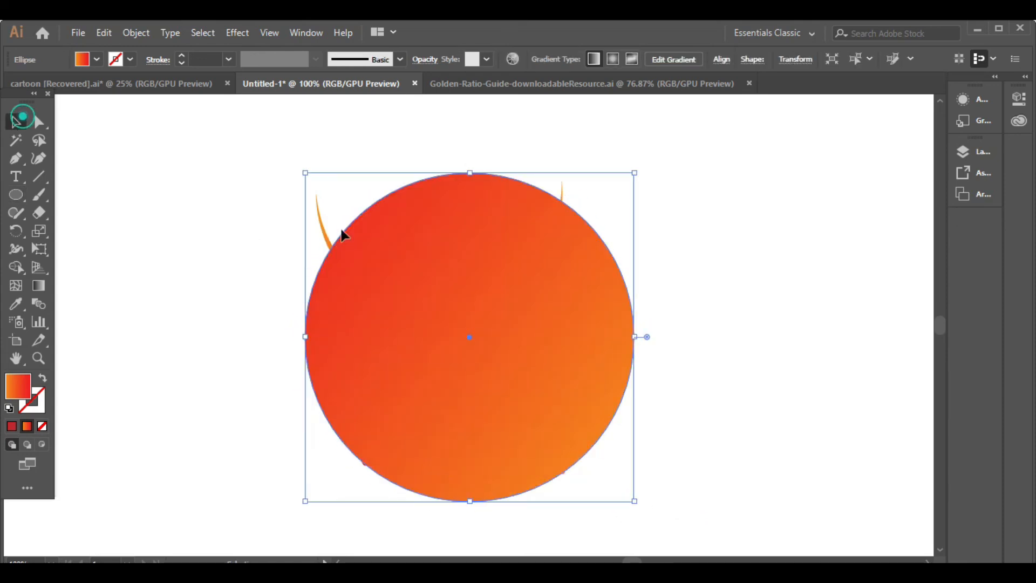
{"action": "left_click_drag", "start_coordinate": [452, 388], "coordinate": [438, 351]}
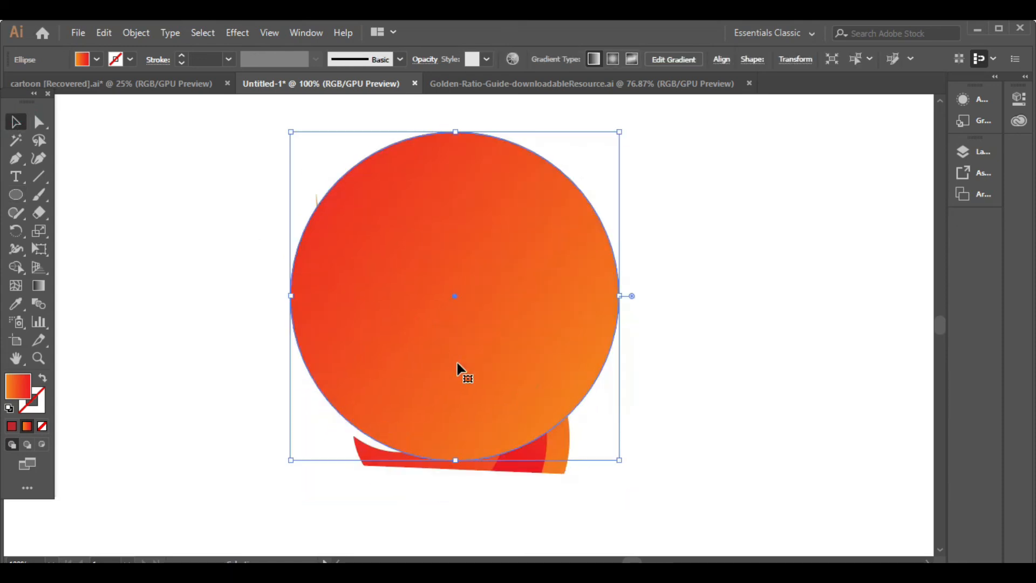
Send the circle behind the deer and shift it slightly up to frame the antlers
{"action": "right_click", "coordinate": [457, 371]}
{"action": "mouse_move", "coordinate": [518, 290]}
{"action": "left_click", "coordinate": [703, 339]}
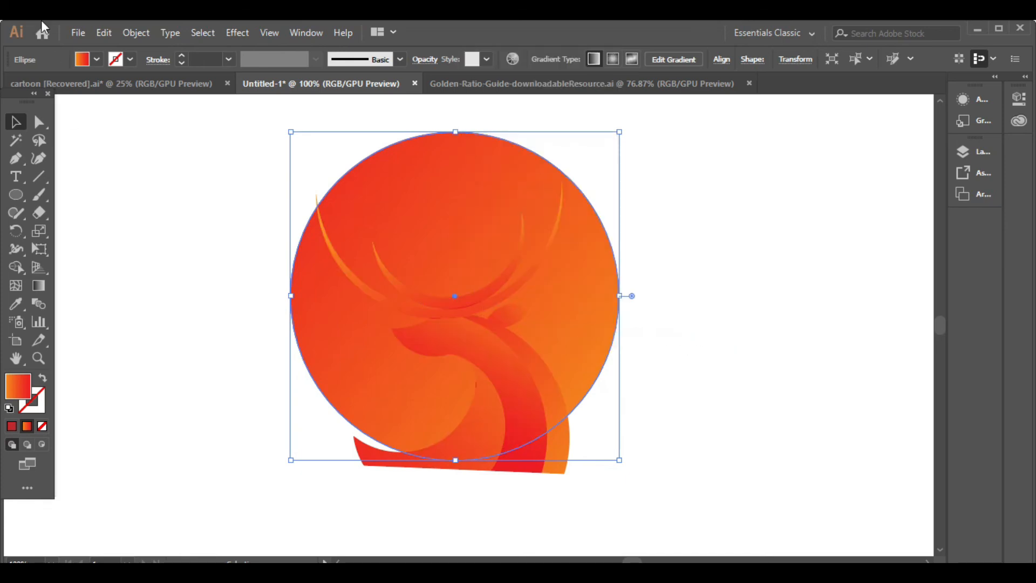
{"action": "left_click_drag", "start_coordinate": [374, 208], "coordinate": [370, 198]}
Fill the background circle with black and fine-tune its position slightly up and to the right behind the deer
{"action": "left_click", "coordinate": [96, 58]}
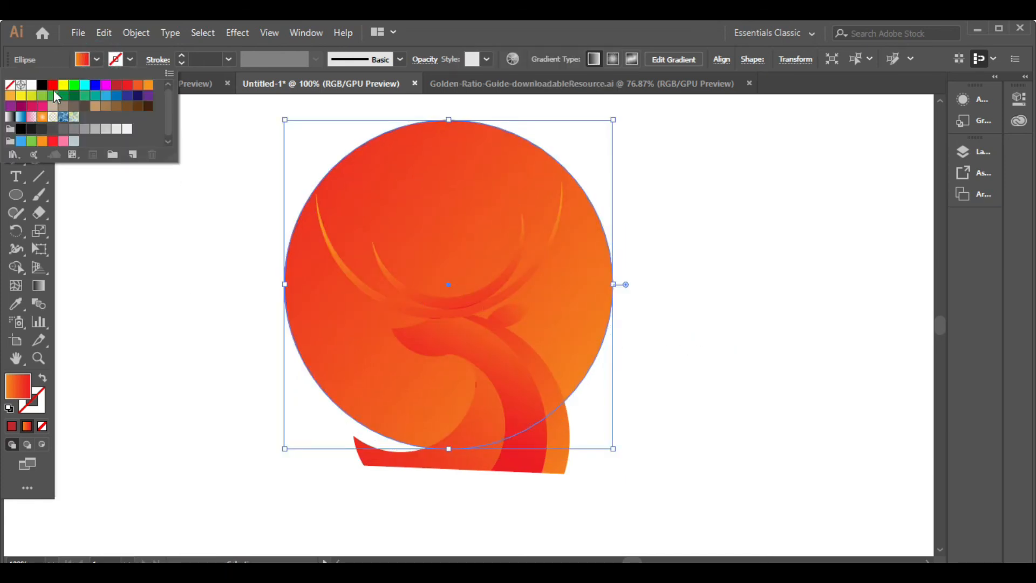
{"action": "left_click", "coordinate": [40, 86]}
{"action": "left_click", "coordinate": [228, 313]}
{"action": "left_click", "coordinate": [103, 184]}
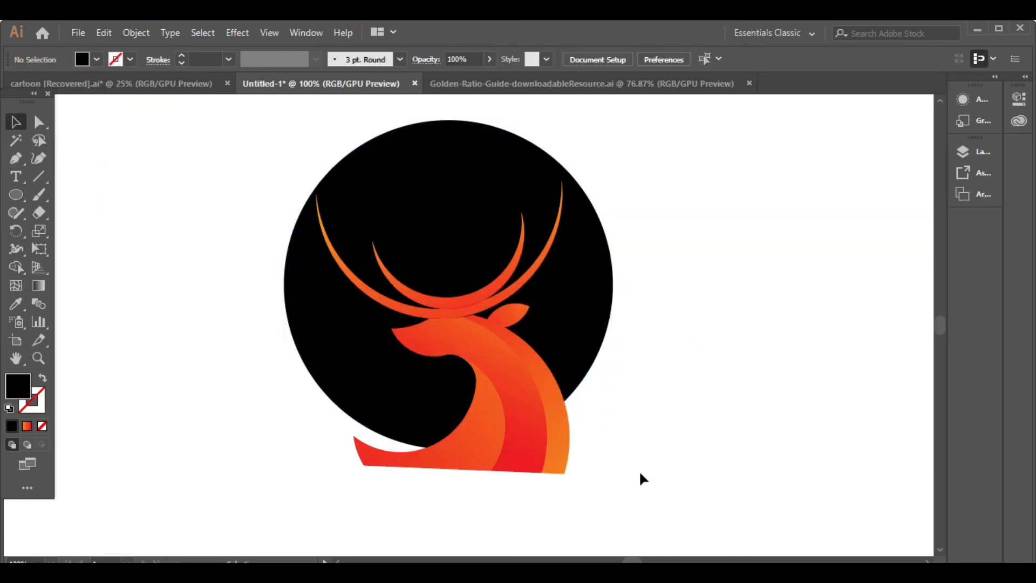
{"action": "left_click_drag", "start_coordinate": [590, 340], "coordinate": [589, 336]}
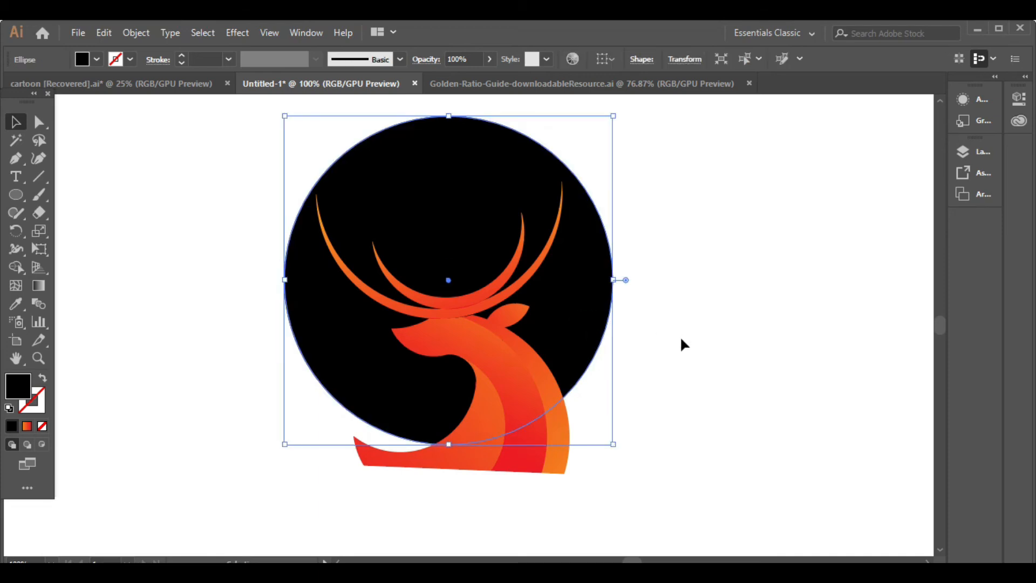
{"action": "key", "text": "Right"}
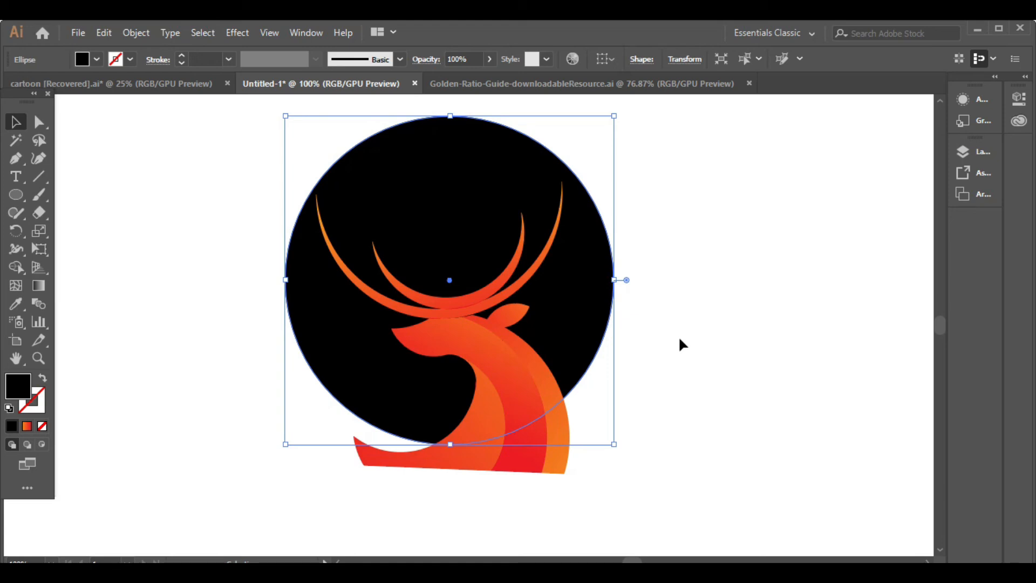
{"action": "left_click", "coordinate": [718, 421]}
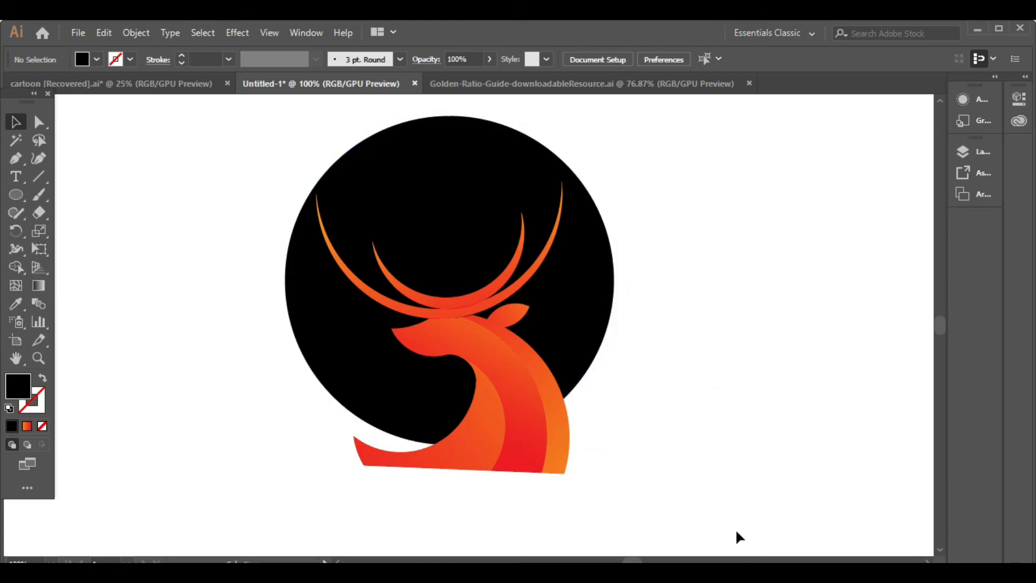
Nudge the deer's neck and chest shapes up slightly so they fit tightly together
{"action": "left_click", "coordinate": [484, 347]}
{"action": "left_click", "coordinate": [652, 432]}
{"action": "left_click", "coordinate": [531, 357]}
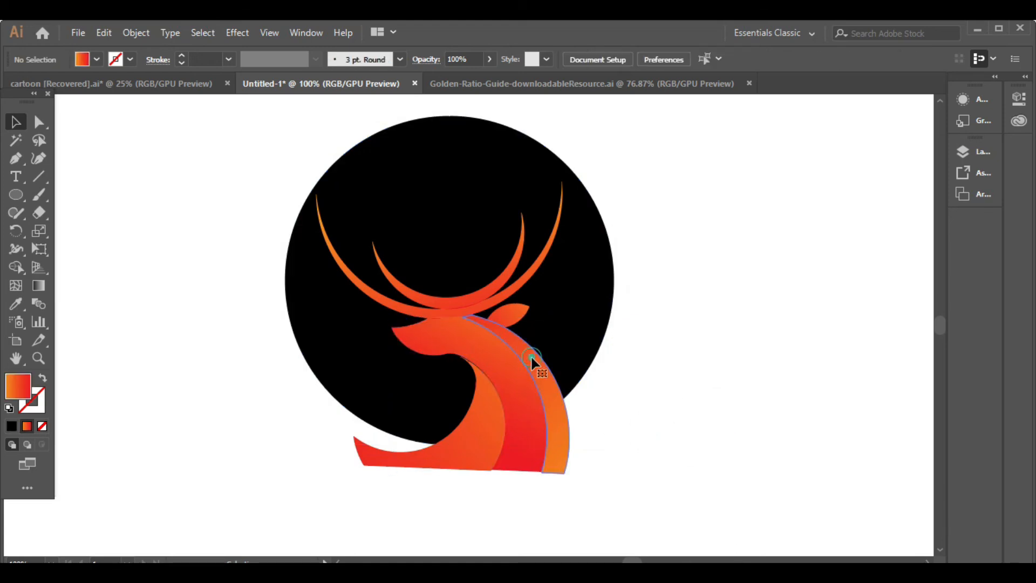
{"action": "left_click", "coordinate": [675, 400]}
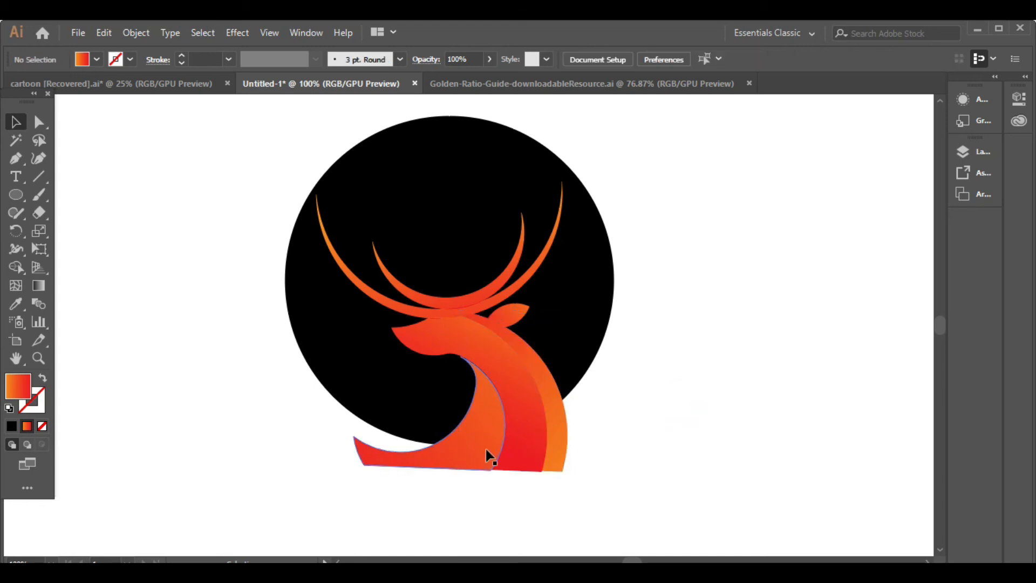
{"action": "left_click", "coordinate": [487, 450]}
{"action": "left_click", "coordinate": [824, 423]}
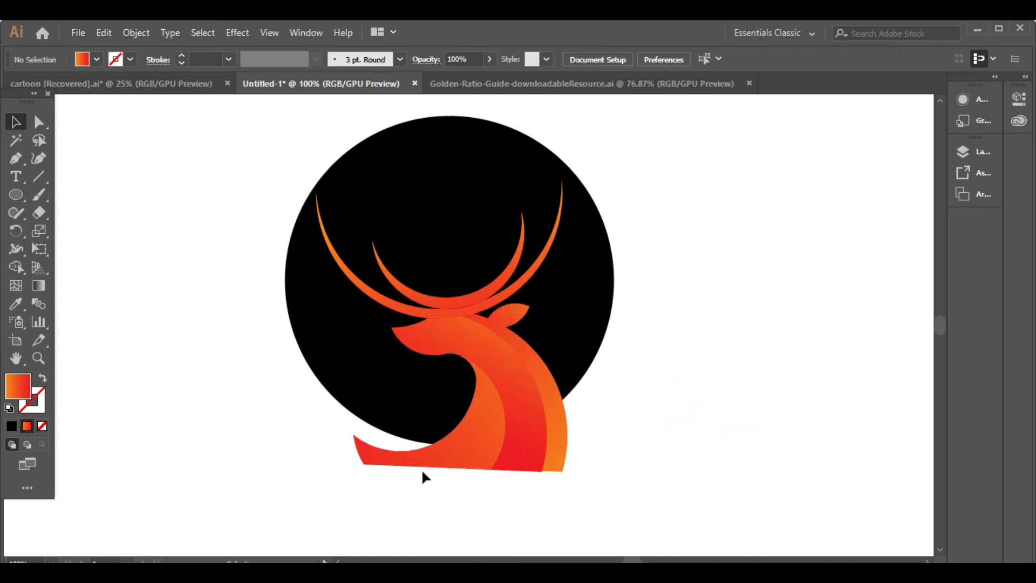
{"action": "left_click_drag", "start_coordinate": [210, 157], "coordinate": [766, 479]}
{"action": "left_click", "coordinate": [753, 409]}
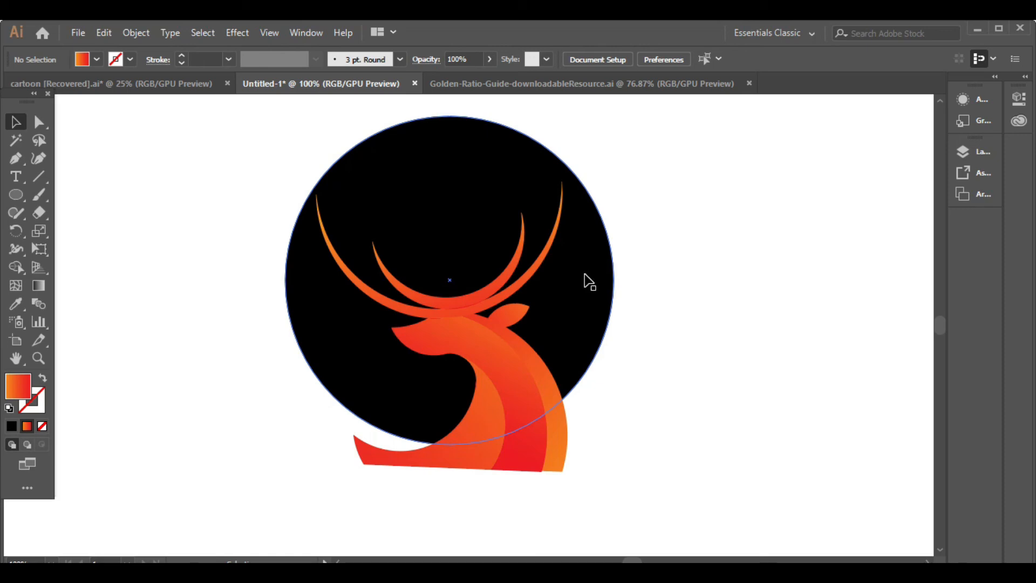
Duplicate the black circle down and to the left, and bring the copy in front of the deer
{"action": "left_click_drag", "start_coordinate": [590, 281], "coordinate": [473, 336]}
{"action": "right_click", "coordinate": [391, 401]}
{"action": "mouse_move", "coordinate": [438, 303]}
{"action": "left_click", "coordinate": [601, 305]}
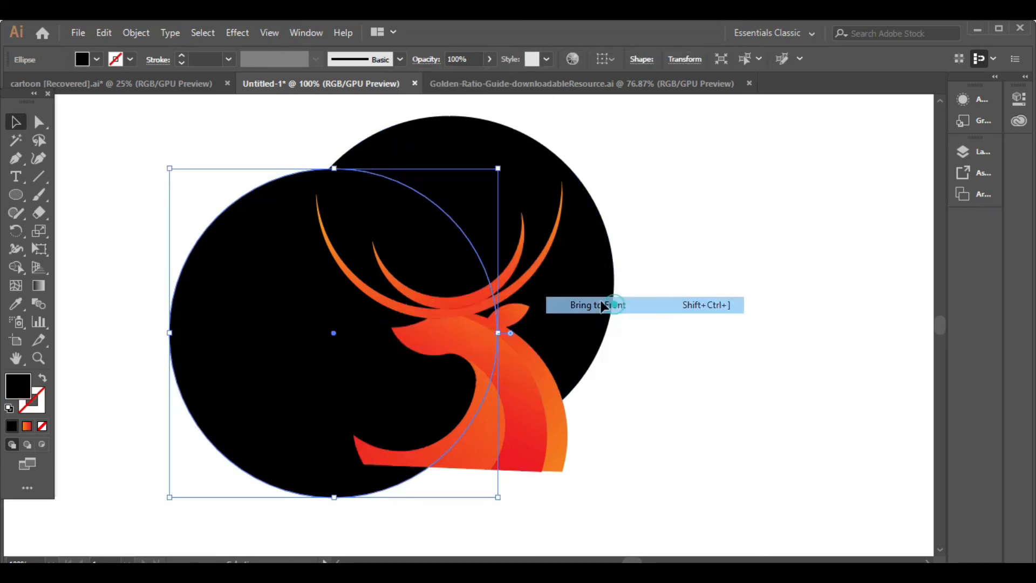
Align the front circle copy over the original black circle, nudging it until the edges match
{"action": "left_click_drag", "start_coordinate": [365, 374], "coordinate": [491, 329]}
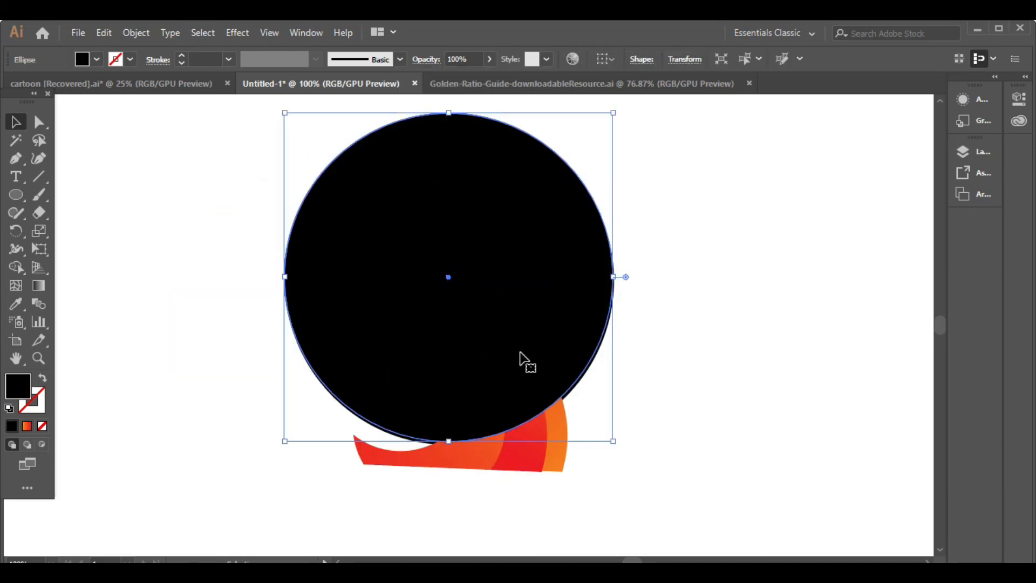
{"action": "key", "text": "Right"}
{"action": "key", "text": "Right"}
{"action": "key", "text": "Right"}
{"action": "key", "text": "Right"}
{"action": "key", "text": "Left"}
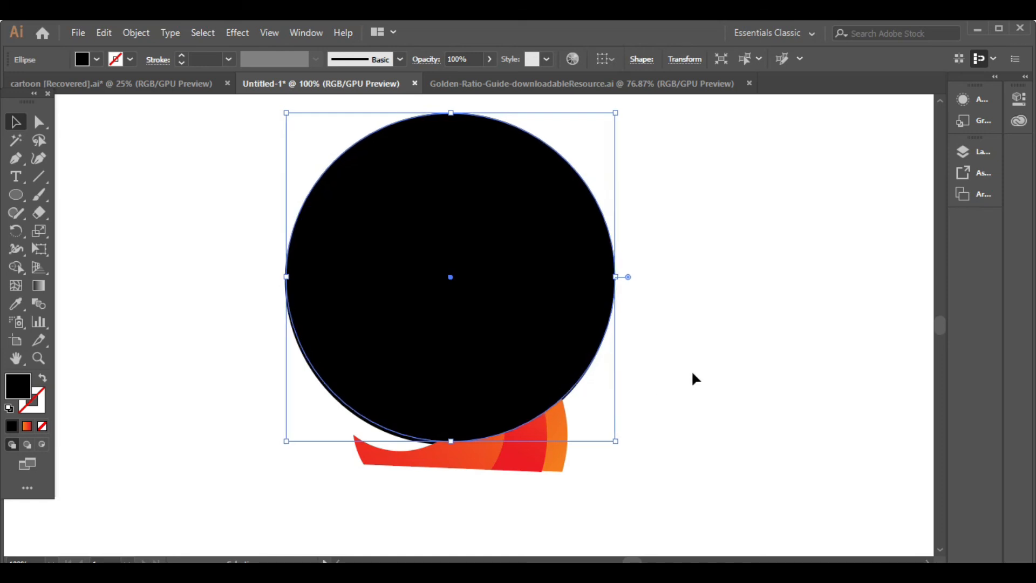
{"action": "left_click", "coordinate": [731, 370]}
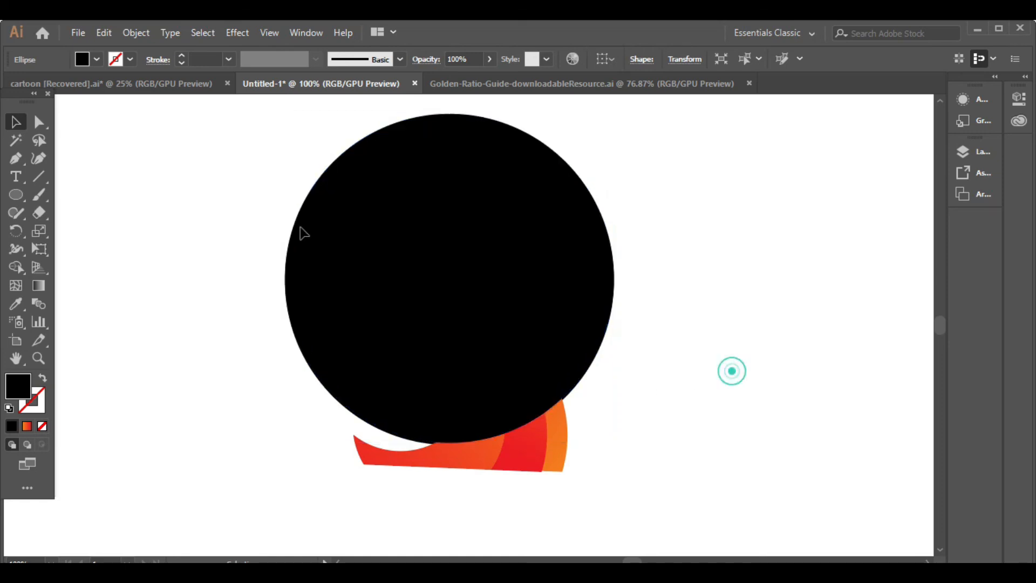
Select the deer and both circles and make a clipping mask that trims the deer to the circle
{"action": "left_click_drag", "start_coordinate": [213, 162], "coordinate": [718, 426]}
{"action": "right_click", "coordinate": [710, 418]}
{"action": "left_click", "coordinate": [747, 344]}
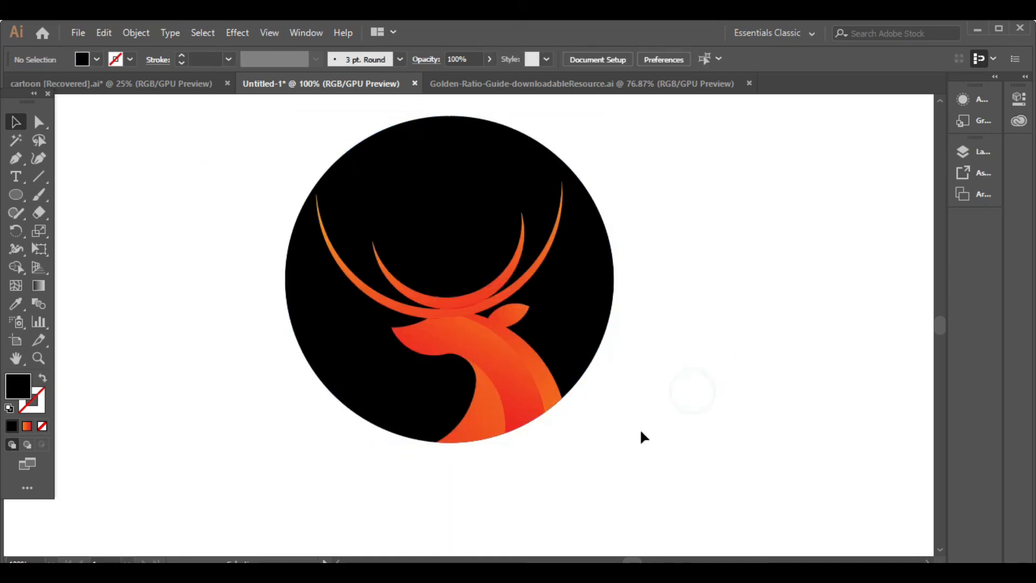
Add the point text "DEER LOGO" just below the circular logo
{"action": "scroll", "coordinate": [639, 423], "scroll_direction": "up", "scroll_amount": 2}
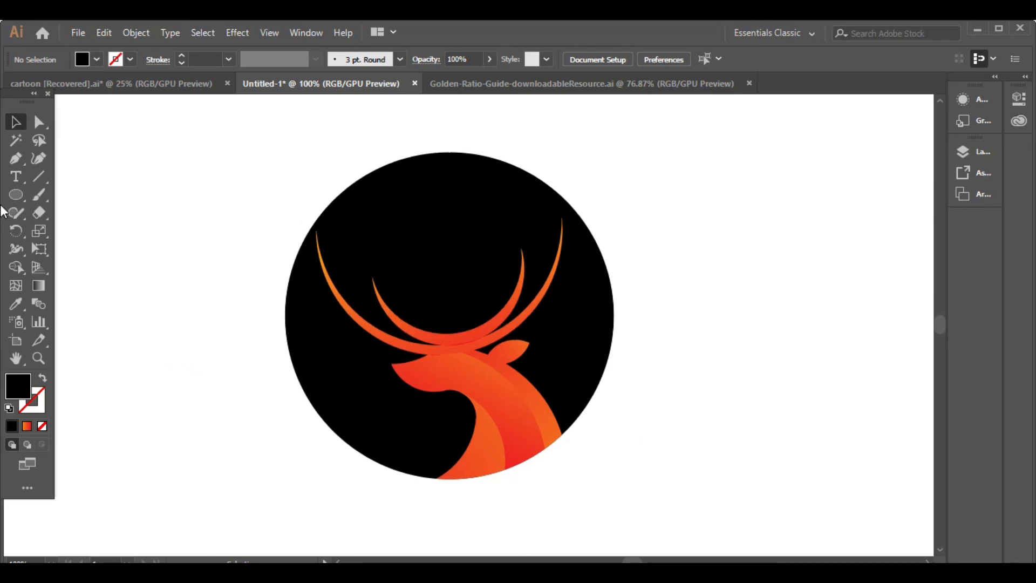
{"action": "left_click", "coordinate": [19, 180]}
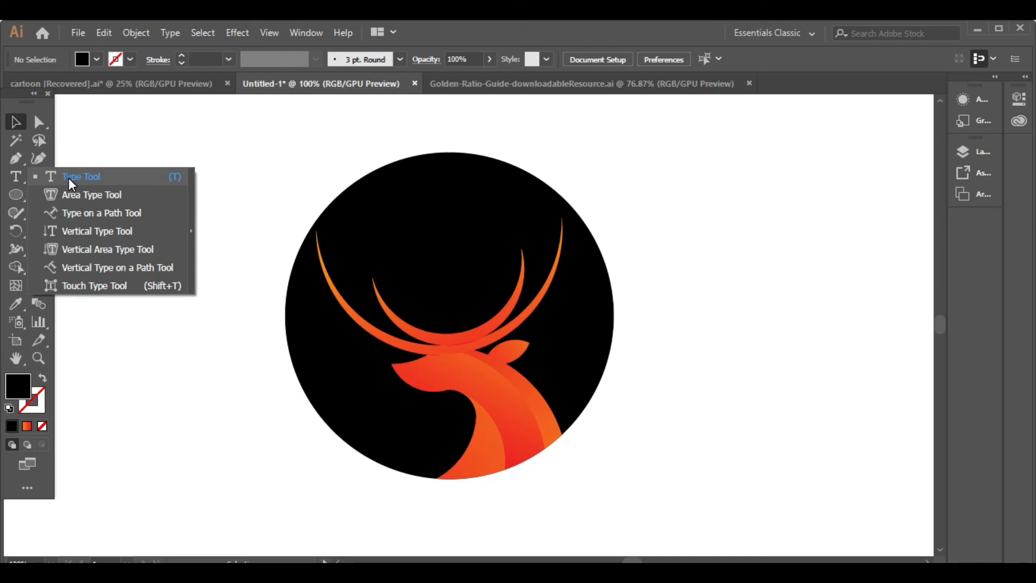
{"action": "left_click", "coordinate": [69, 177]}
{"action": "scroll", "coordinate": [370, 485], "scroll_direction": "down", "scroll_amount": 1}
{"action": "left_click", "coordinate": [365, 480]}
{"action": "type", "text": "DEER LOGO"}
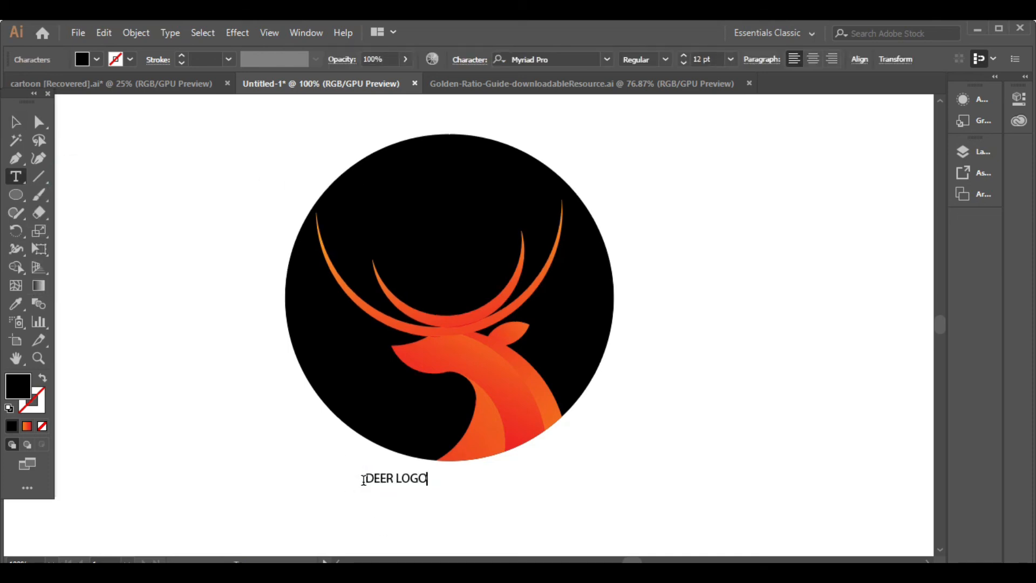
Enlarge the "DEER LOGO" text to 39.04 pt and center it beneath the circle
{"action": "left_click", "coordinate": [15, 121]}
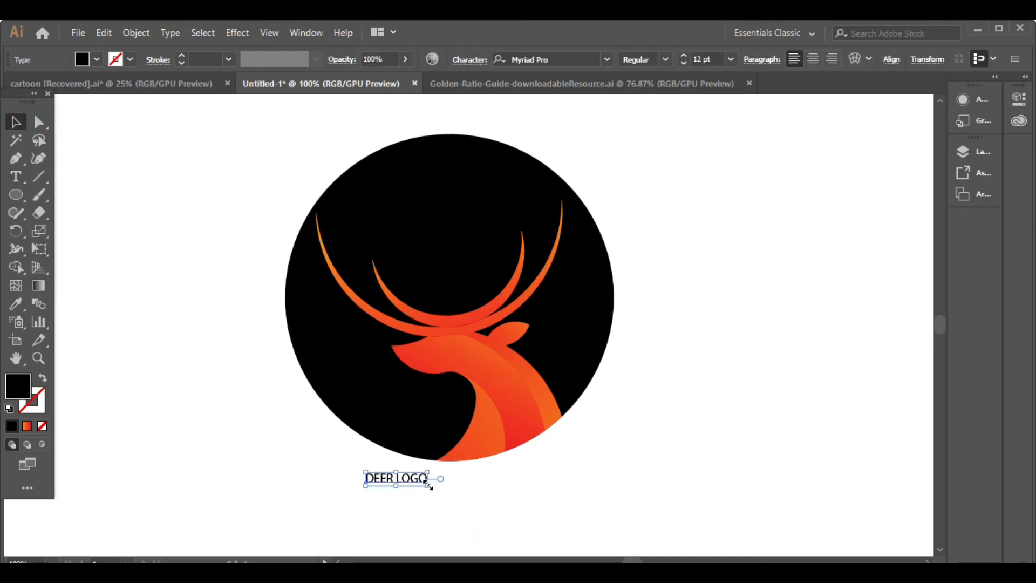
{"action": "left_click_drag", "start_coordinate": [429, 486], "coordinate": [576, 466]}
{"action": "left_click_drag", "start_coordinate": [475, 445], "coordinate": [462, 439]}
{"action": "scroll", "coordinate": [582, 416], "scroll_direction": "up", "scroll_amount": 1}
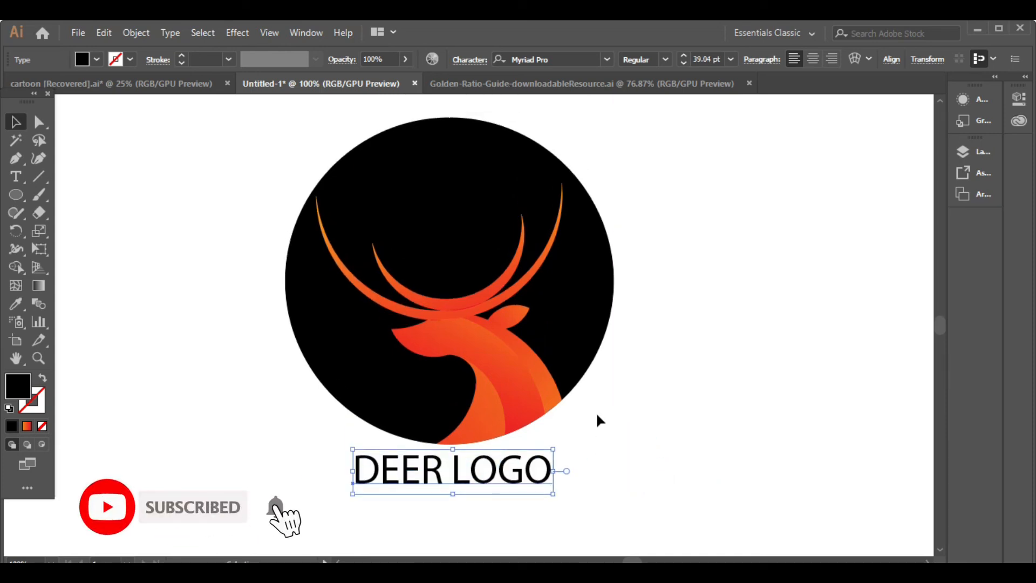
Set the "DEER LOGO" text in the Roboto Bold font
{"action": "left_click", "coordinate": [607, 59]}
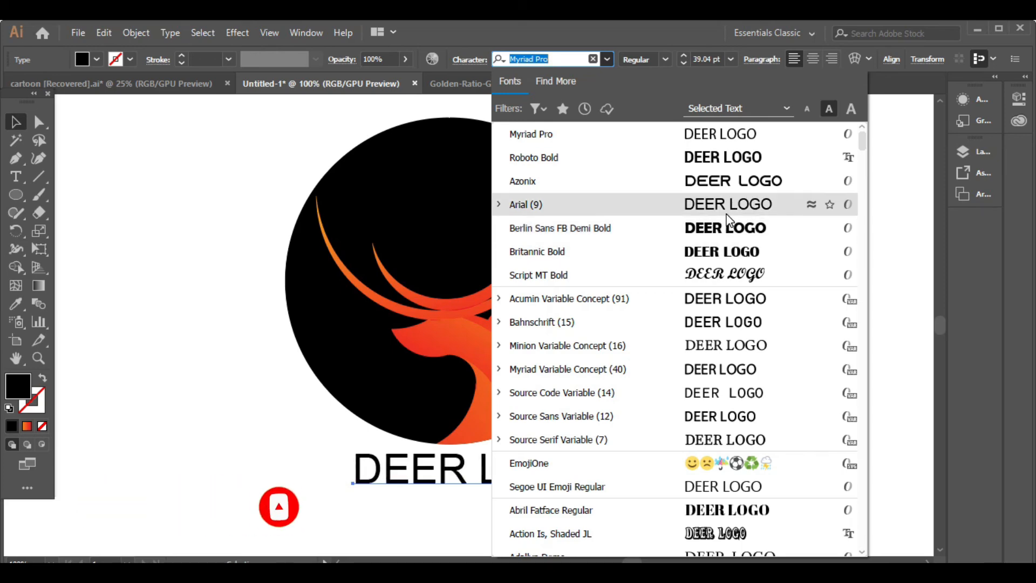
{"action": "left_click", "coordinate": [725, 157]}
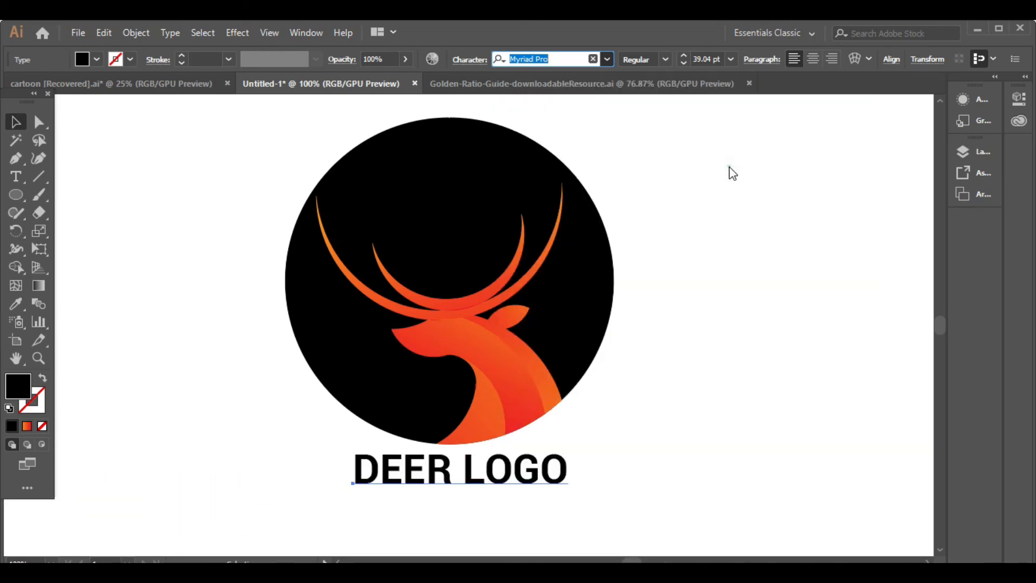